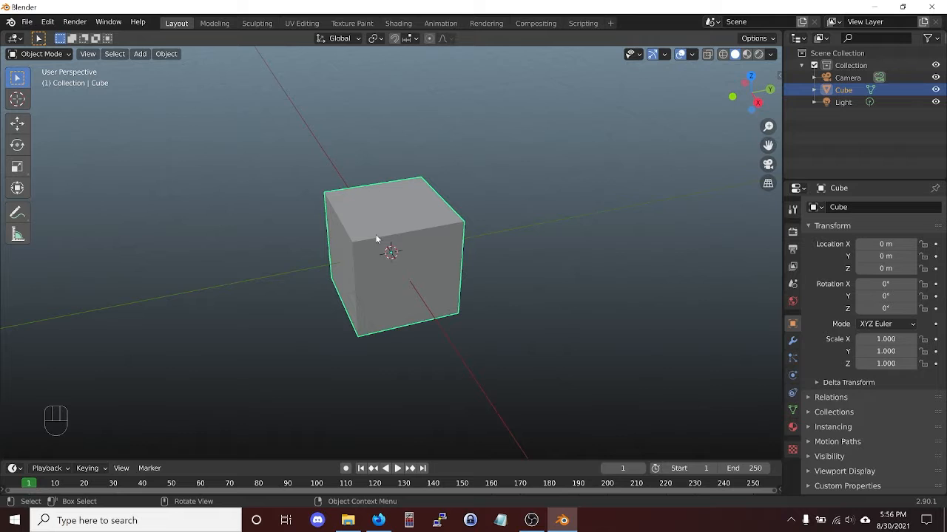
- Move the cube's entire mesh up 1 m along the Z axis in Edit Mode
key("Tab")
key("a")
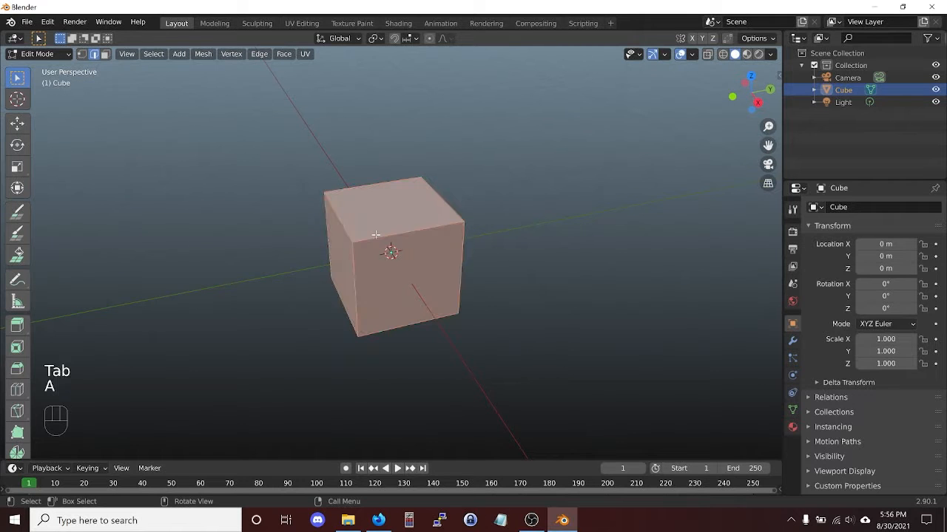
key("g")
key("z")
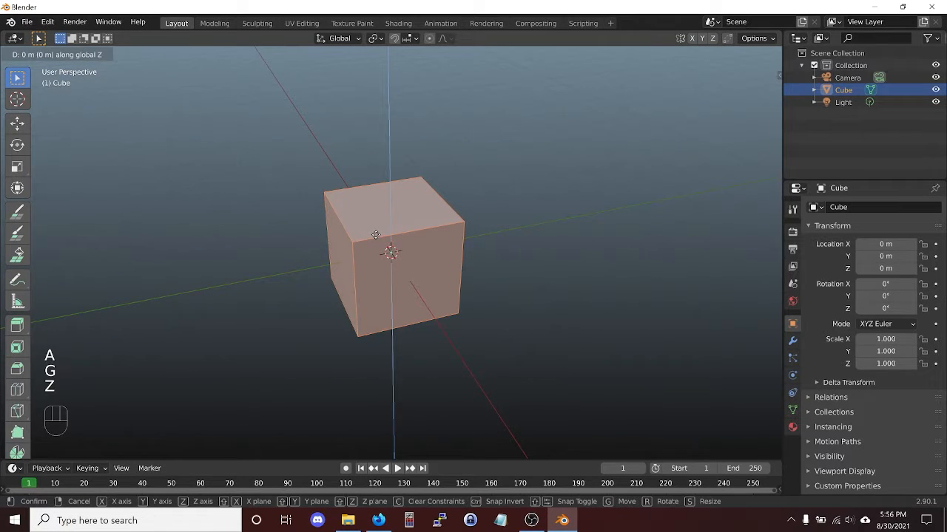
key("1")
left_click(376, 234)
- Subdivide all faces of the cube with 12 cuts
mouse_move(416, 290)
middle_mouse_down()
mouse_move(403, 238)
mouse_move(387, 253)
mouse_move(408, 298)
middle_mouse_up()
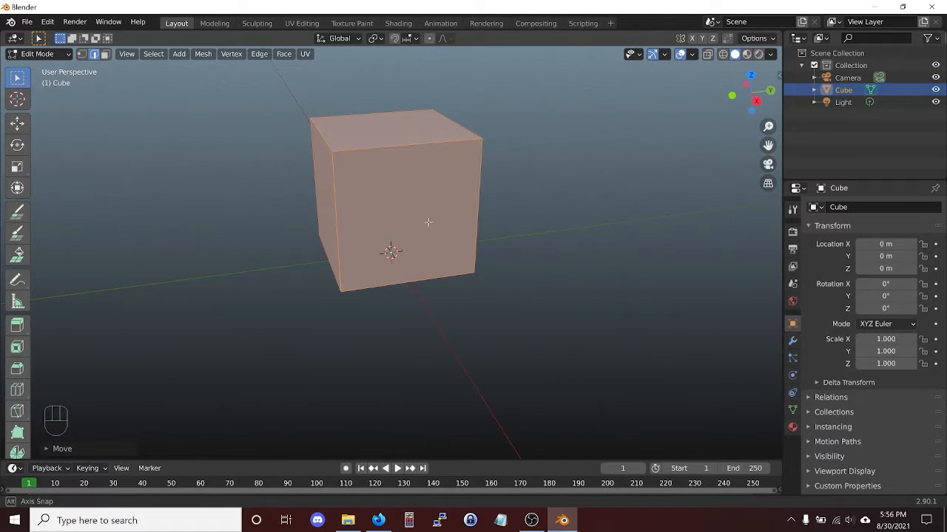
middle_click_drag(429, 224, 440, 222)
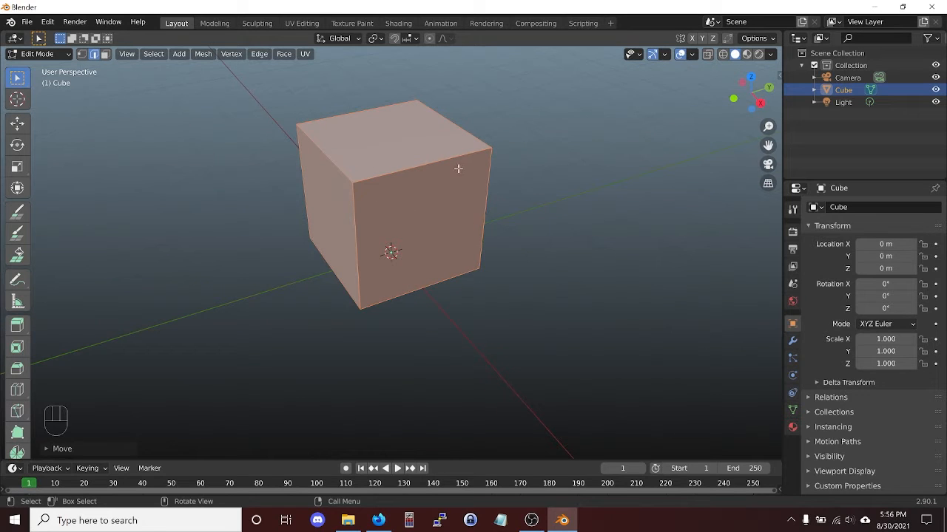
middle_click_drag(444, 179, 395, 148)
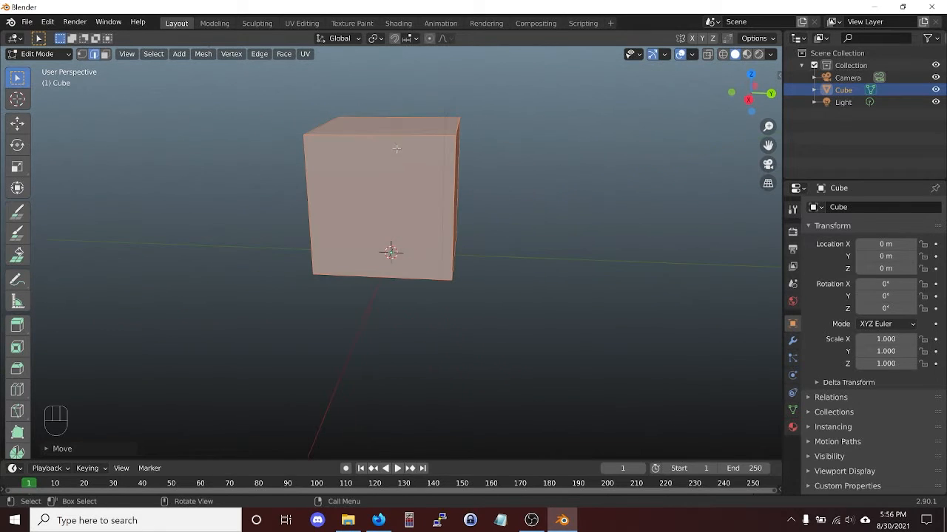
right_click(402, 141)
left_click(395, 131)
left_click(90, 448)
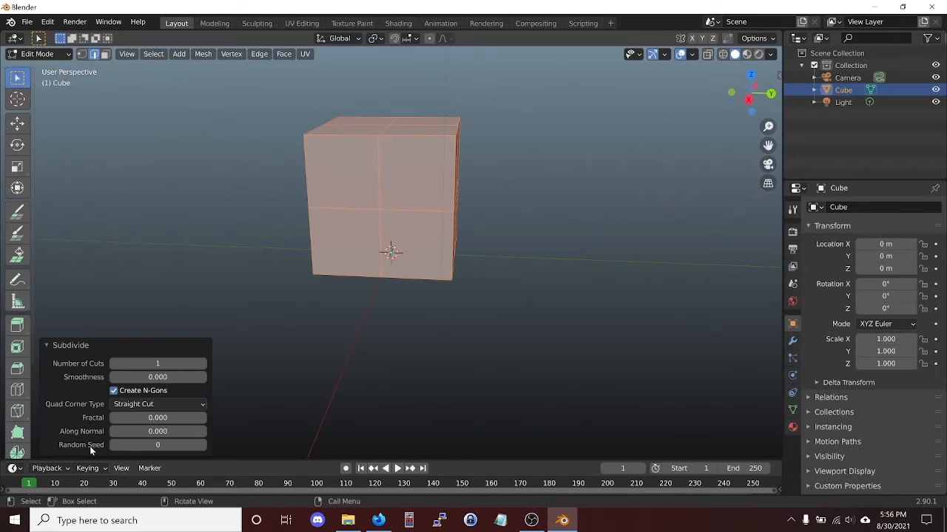
left_click(202, 363)
left_click(202, 363)
left_click(202, 364)
left_click(158, 364)
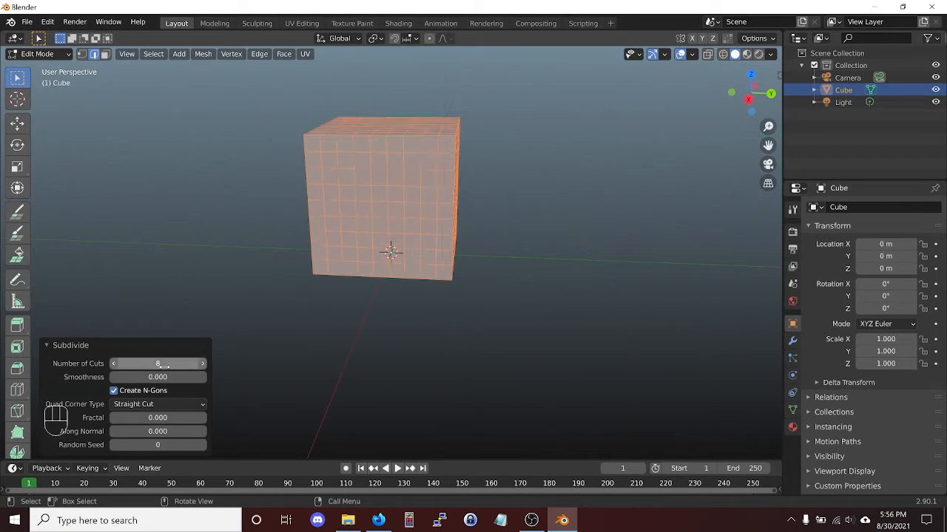
type("8")
key("Return")
- Select three evenly spaced faces in the third column of the cube's +X side
scroll(332, 227, "up", 4)
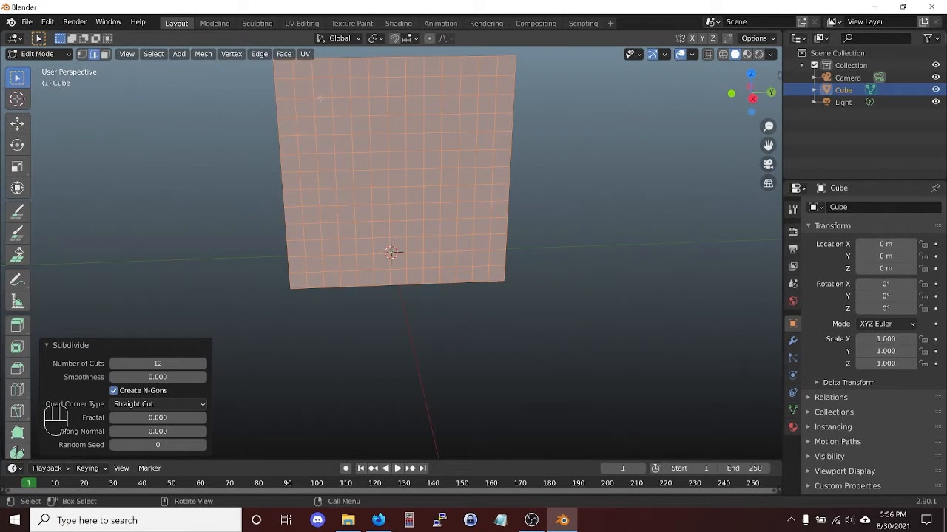
key("3")
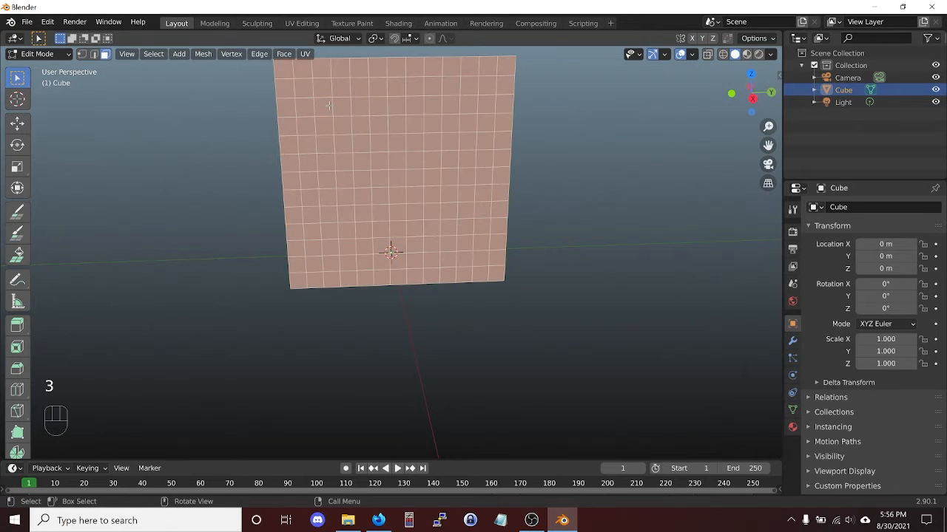
left_click(323, 107)
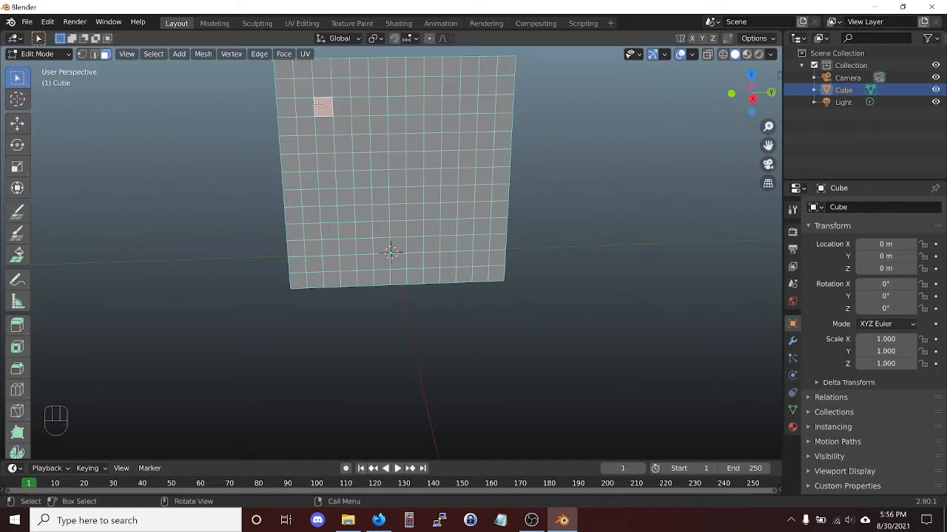
left_click(327, 181, "shift")
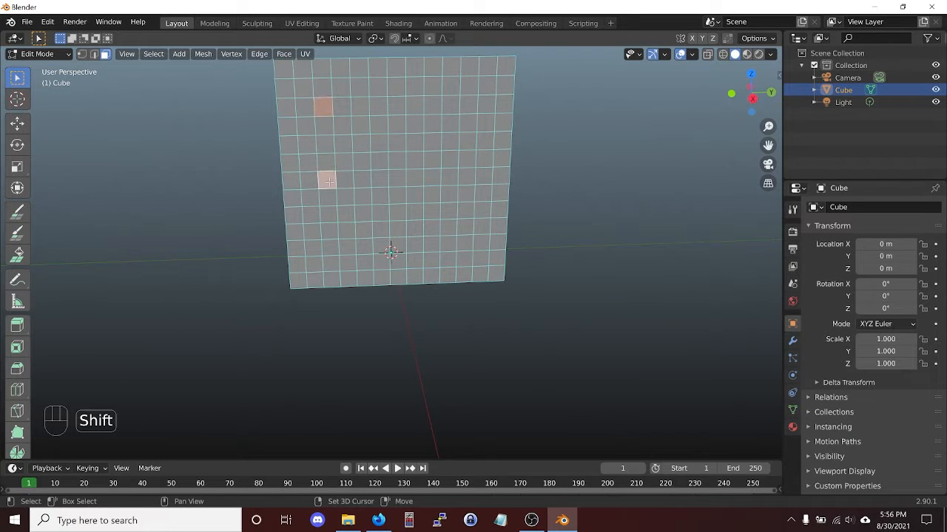
left_click(332, 250, "shift")
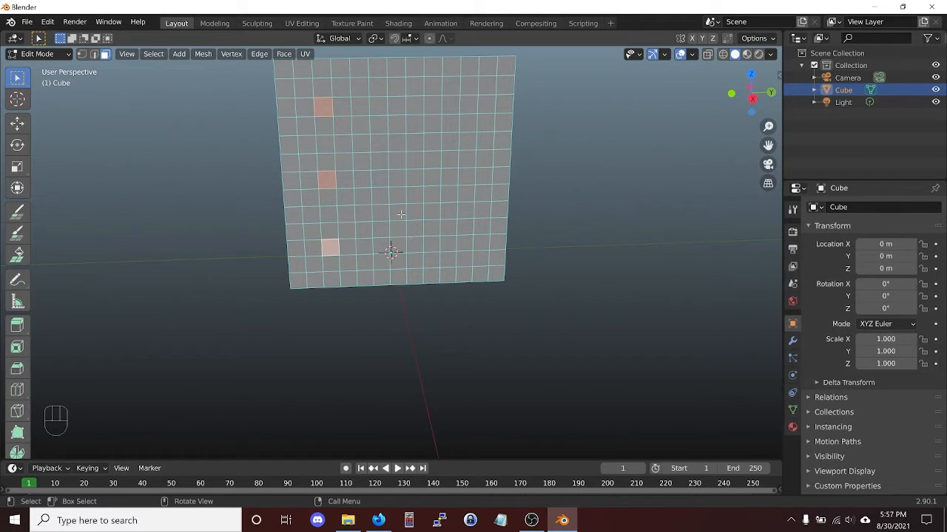
- Select the cube's eight corner vertices in vertex select mode
middle_click_drag(400, 214, 398, 203)
middle_click_drag(490, 196, 446, 163)
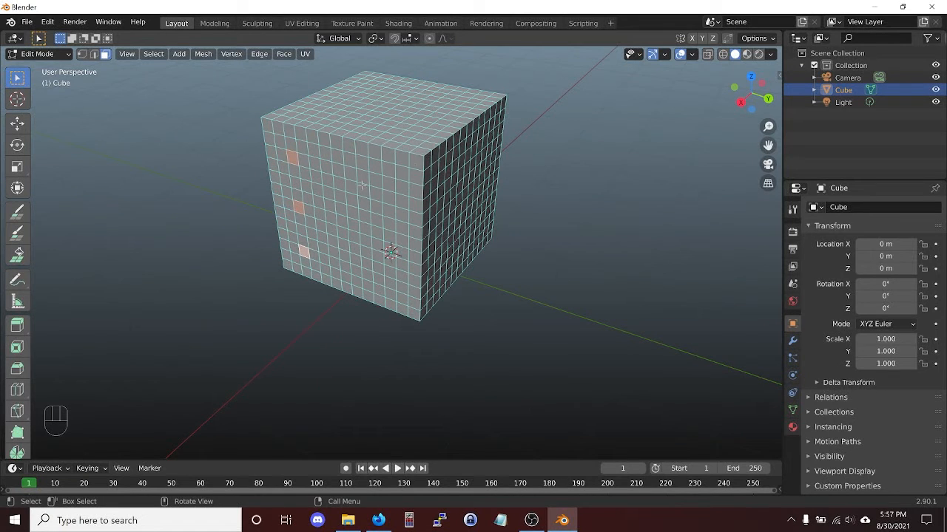
middle_click_drag(362, 186, 372, 169)
key("1")
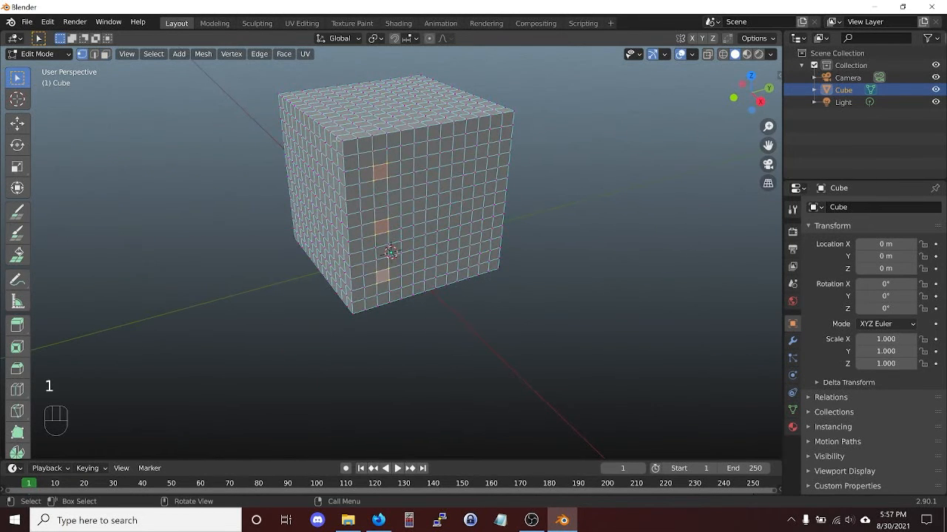
middle_click_drag(435, 156, 358, 170)
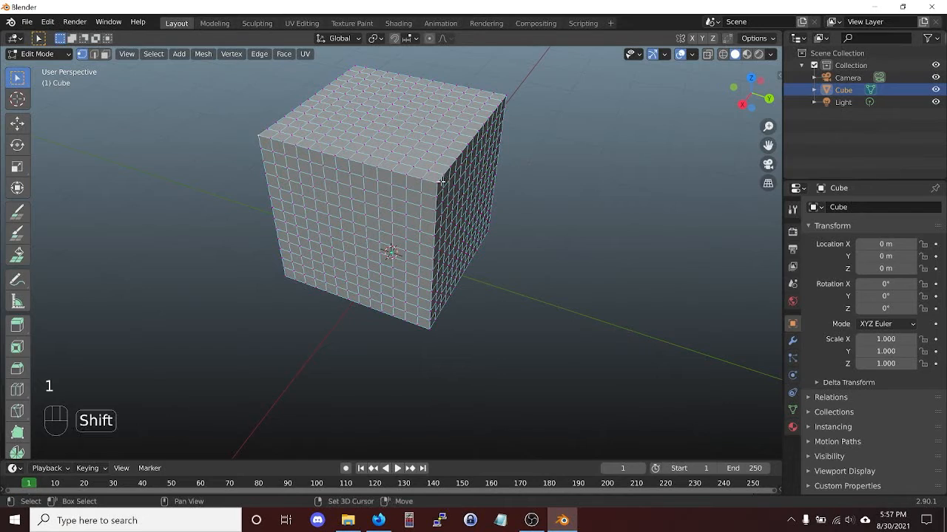
middle_click_drag(436, 181, 425, 216)
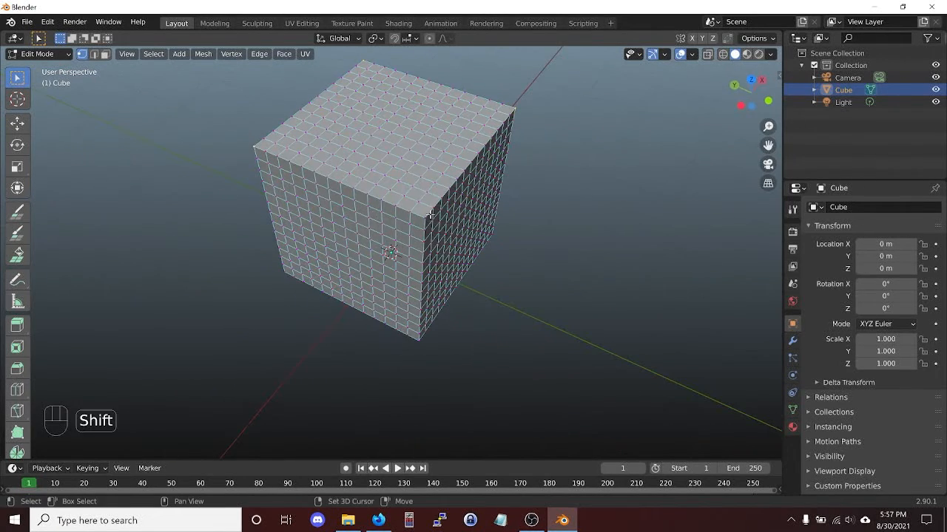
middle_click_drag(498, 272, 388, 191)
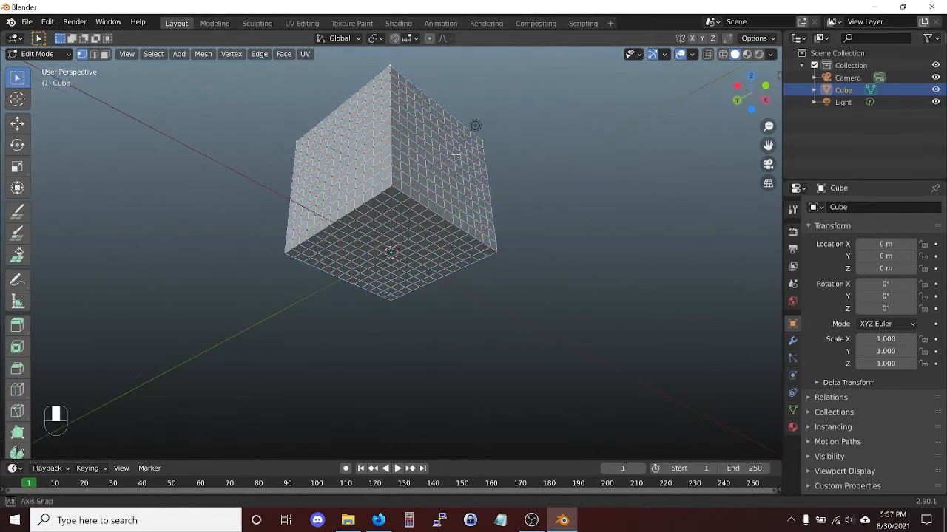
middle_click_drag(475, 126, 399, 232)
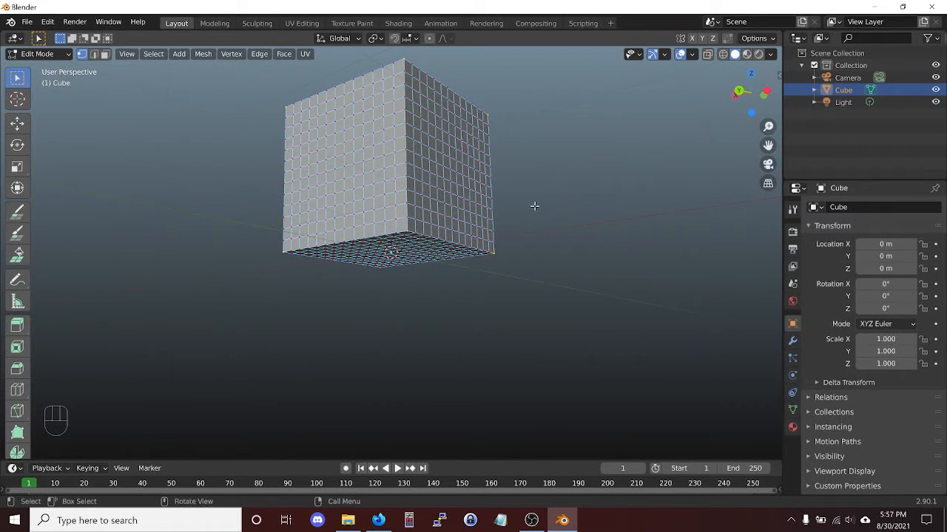
- Bevel the selected corners with a width of about 2.26 m, affecting vertices instead of edges
key("ctrl+b")
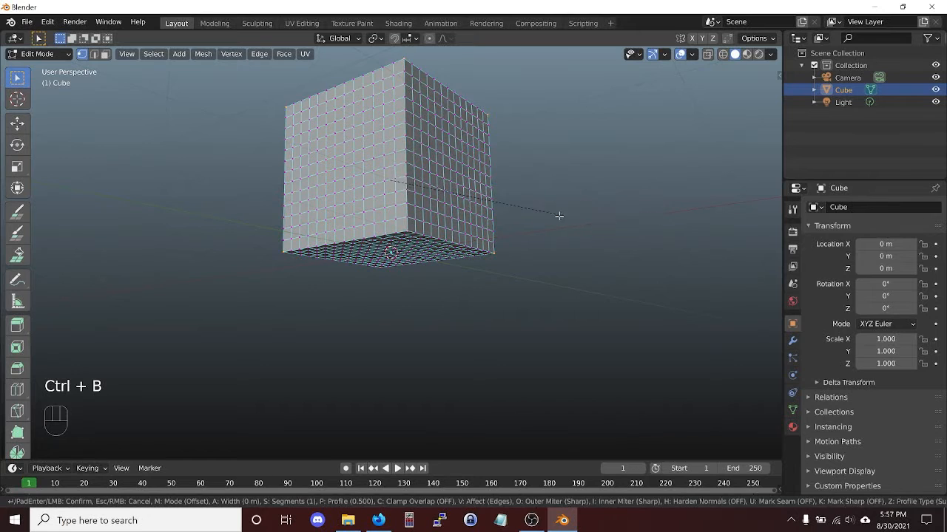
left_click(694, 261)
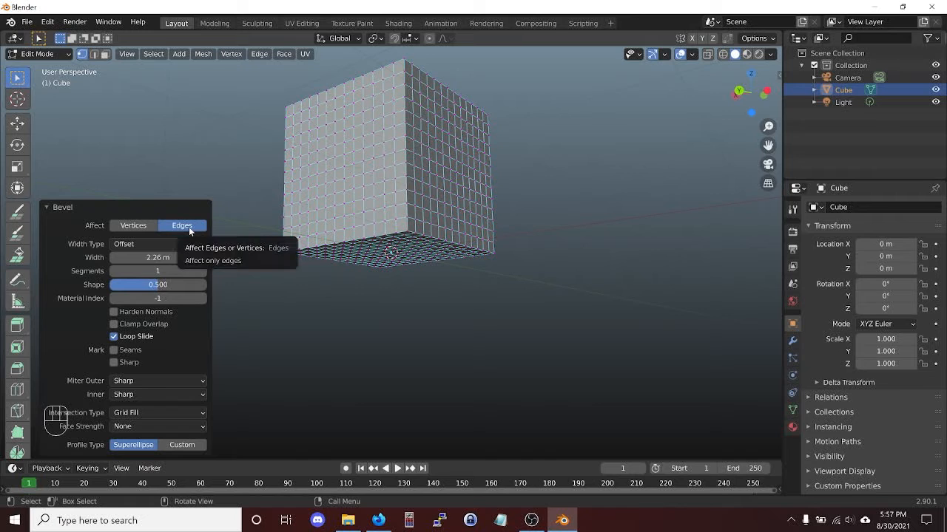
left_click(136, 227)
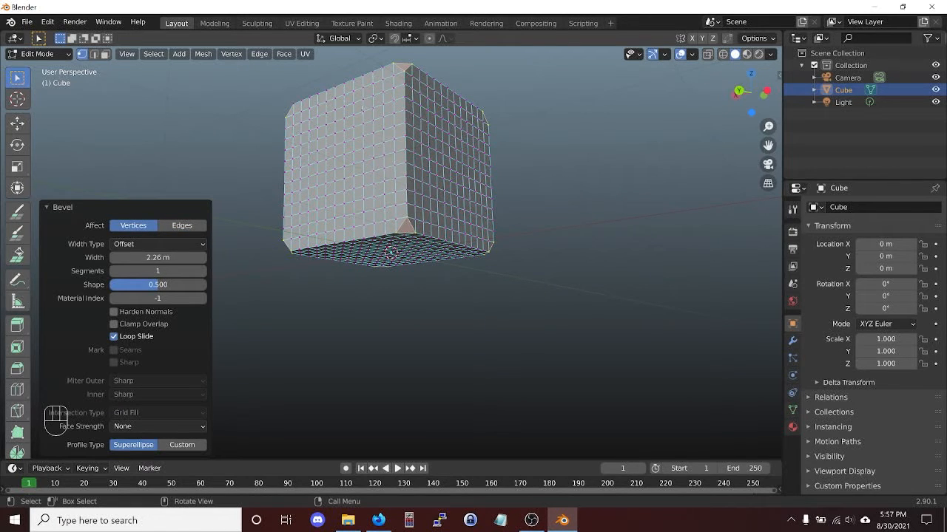
- Select the single face at the centre of the cube's +Y side in face select mode
middle_click_drag(362, 110, 358, 187)
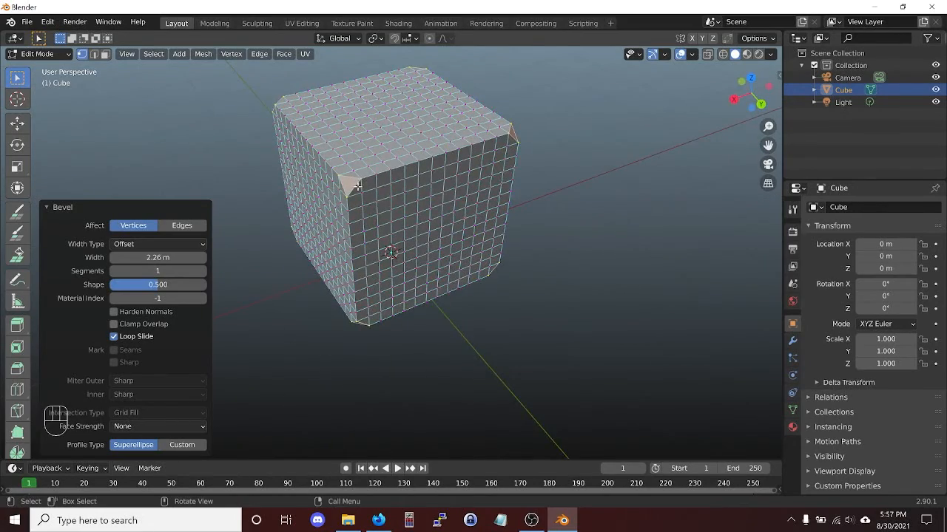
scroll(358, 186, "up", 5)
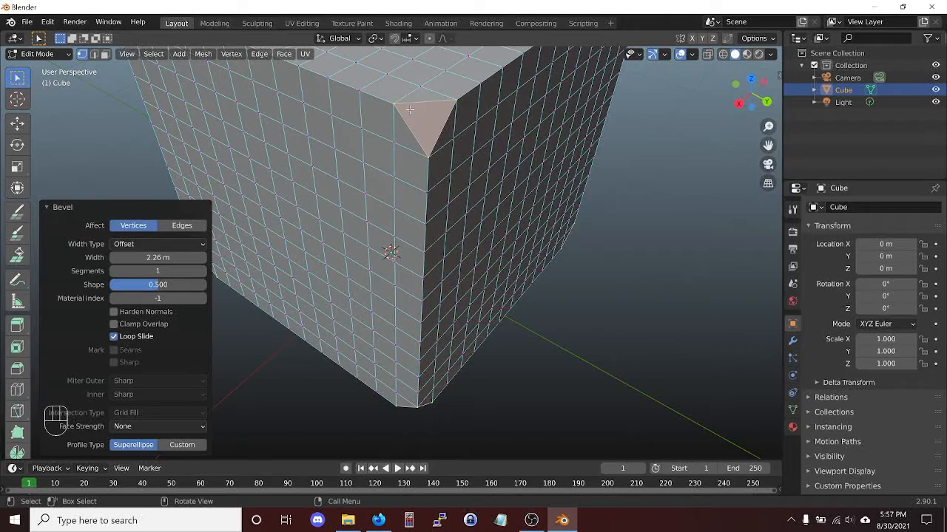
mouse_move(442, 105)
middle_mouse_down()
mouse_move(437, 99)
mouse_move(432, 111)
middle_mouse_up()
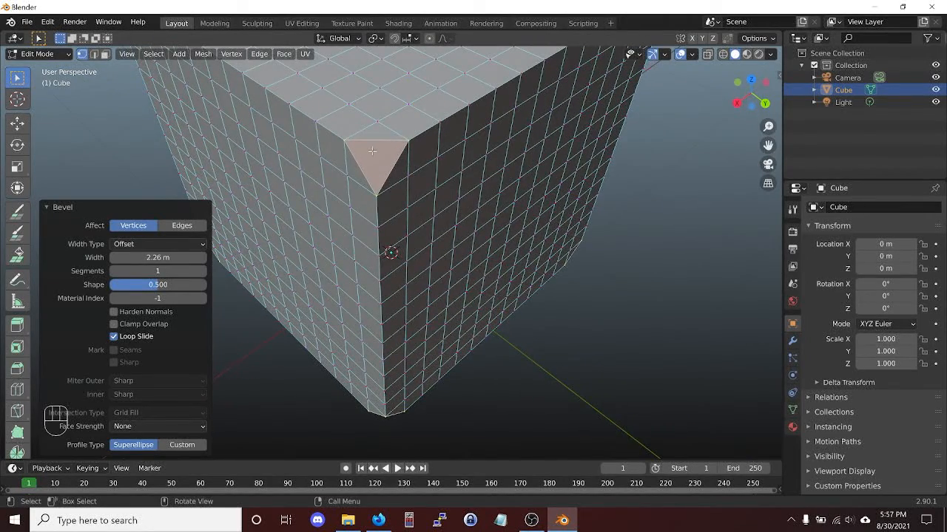
middle_click_drag(372, 151, 383, 147)
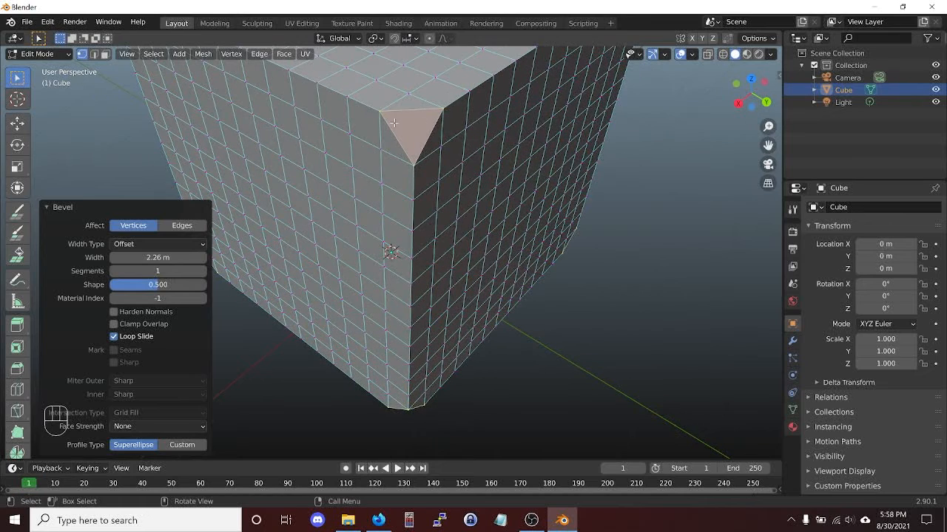
middle_click_drag(411, 131, 411, 142)
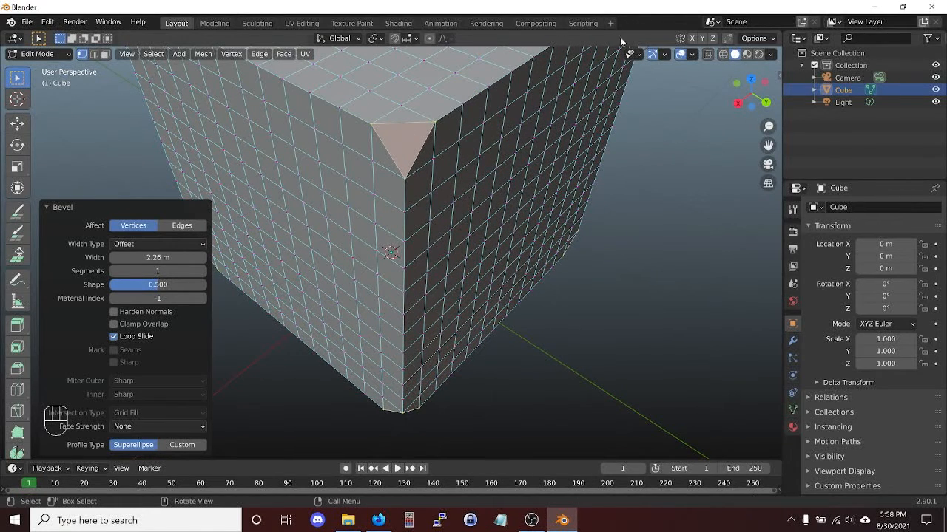
middle_click_drag(575, 135, 470, 227)
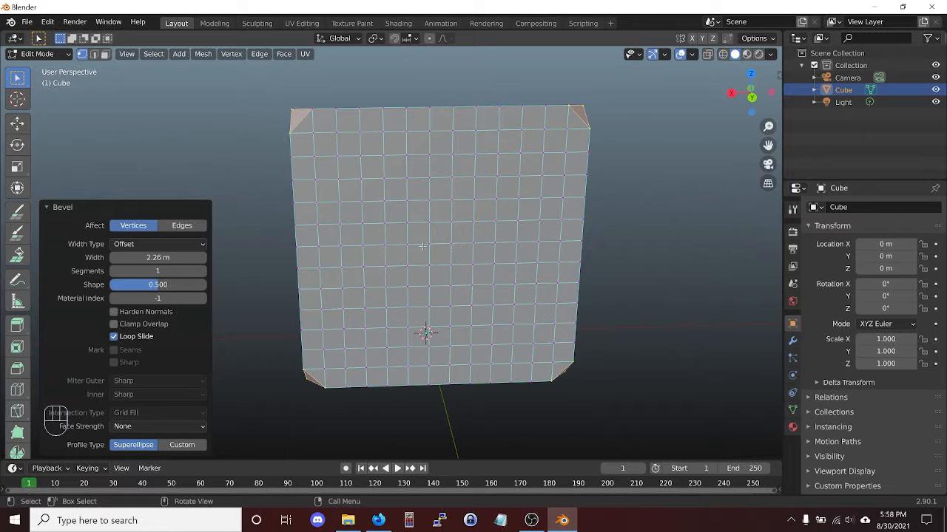
key("3")
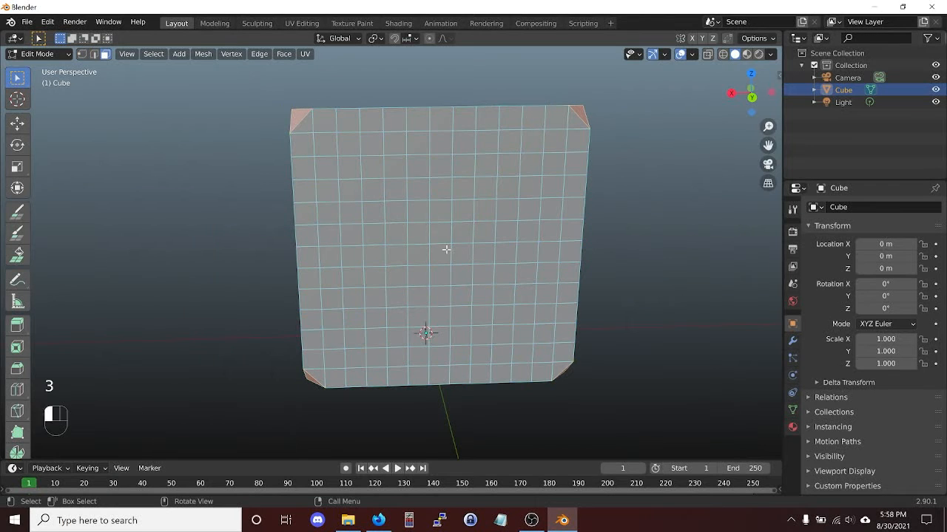
left_click(447, 250)
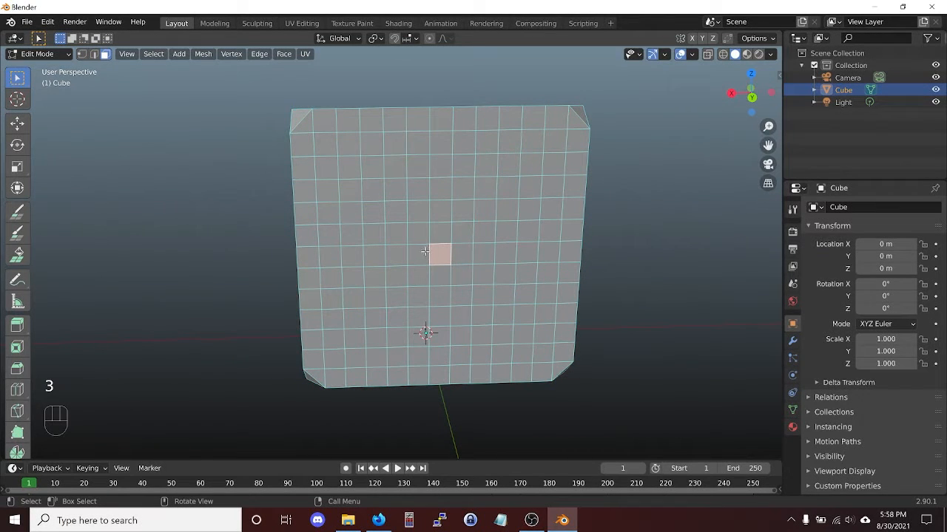
- Examine the cube's sides and top, ending in the front orthographic view
middle_click_drag(449, 249, 379, 235)
middle_click_drag(448, 234, 329, 220)
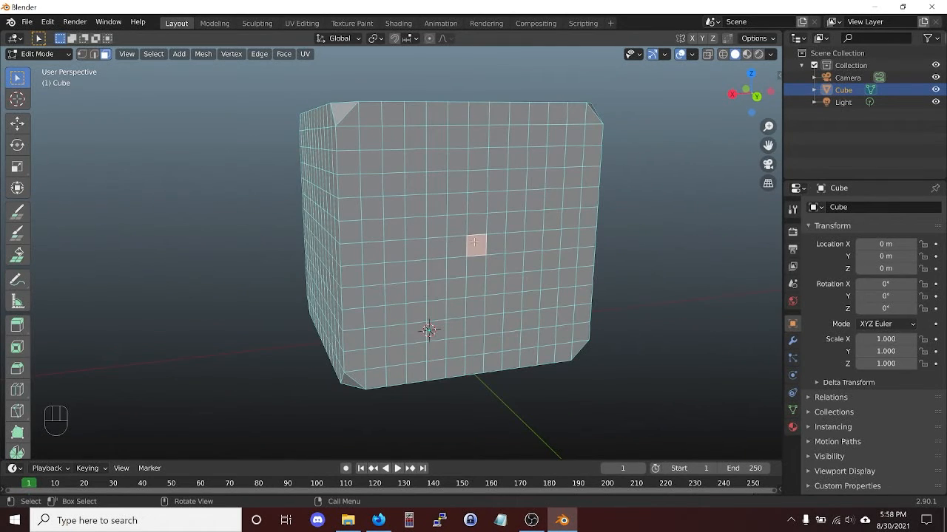
middle_click_drag(475, 243, 340, 228)
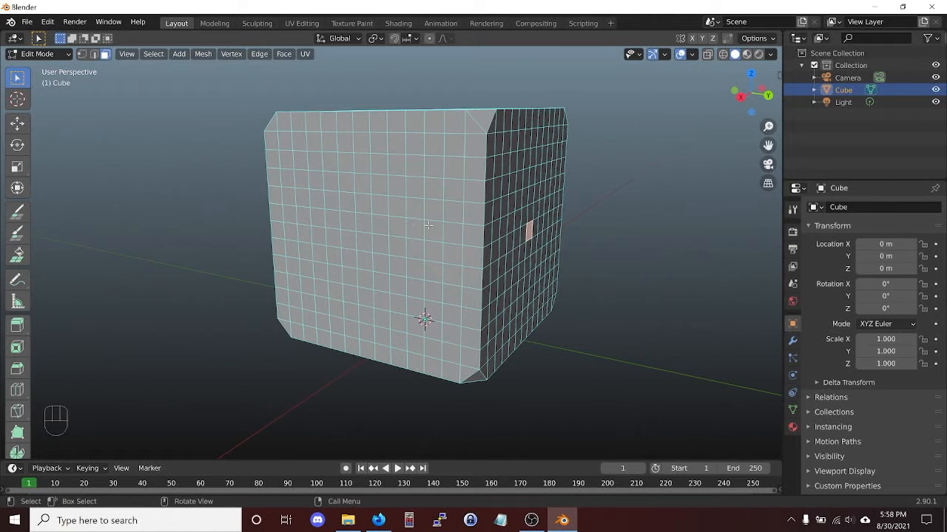
middle_click_drag(429, 226, 397, 195)
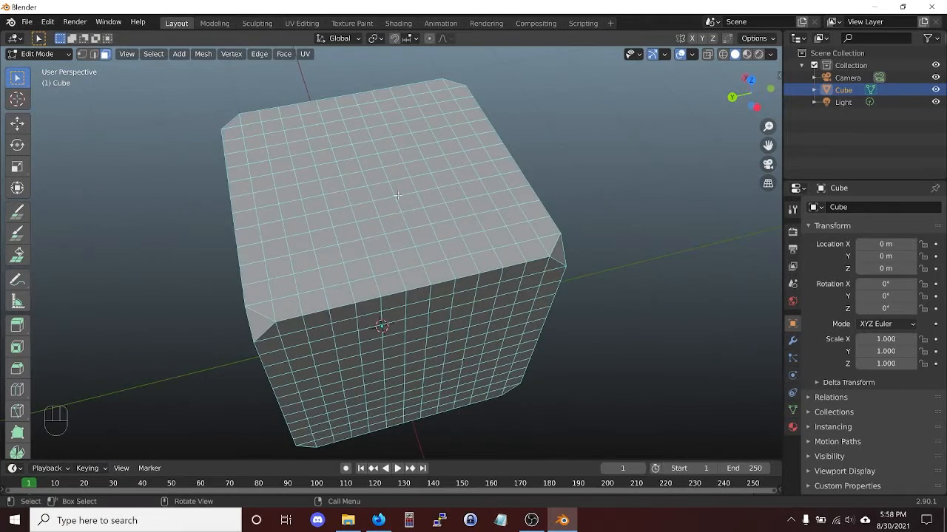
middle_click_drag(315, 301, 462, 229)
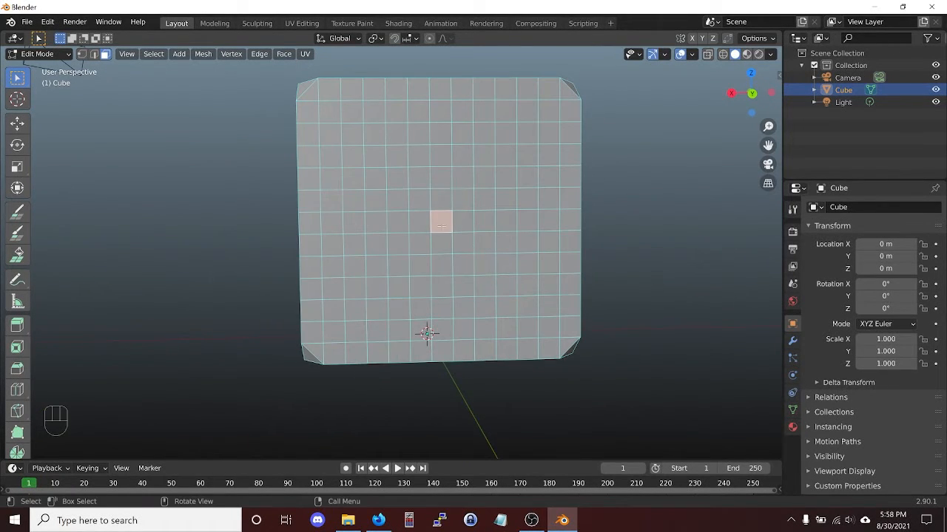
key("KP_1")
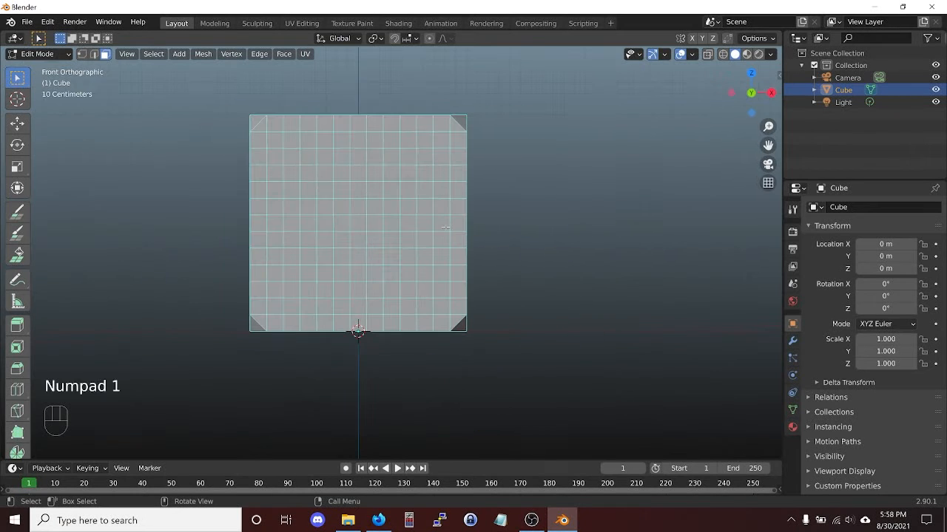
scroll(357, 220, "up", 2)
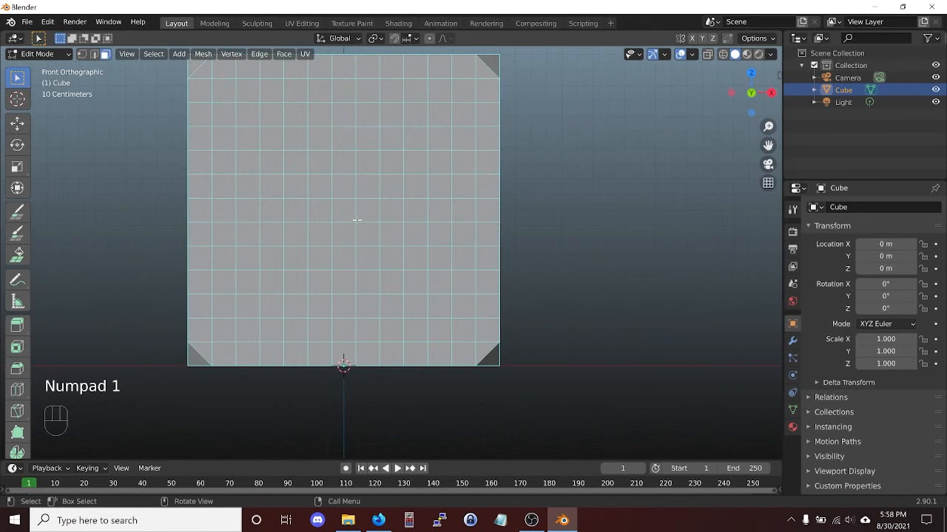
- Select the single face at the centre of the cube's front side
left_click(349, 209)
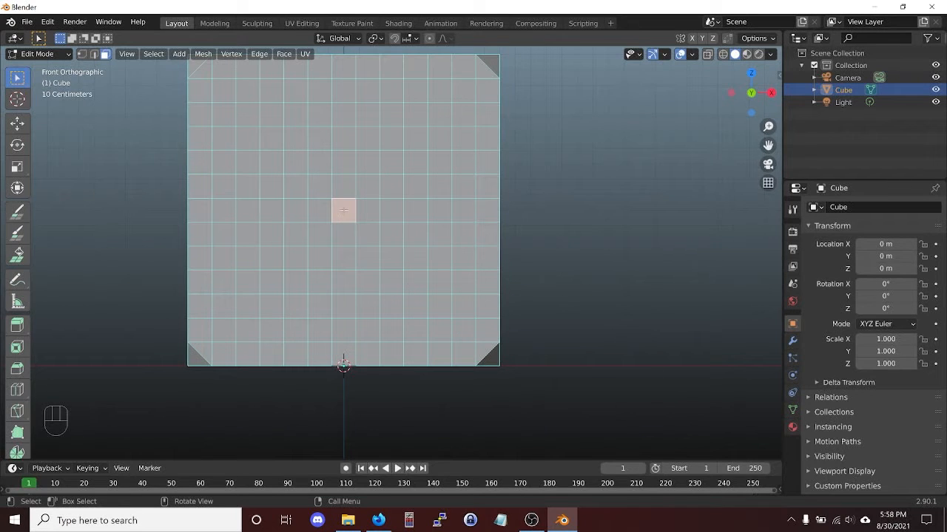
- Try deleting the edges around the selected front centre face, and undo the deletion
key("x")
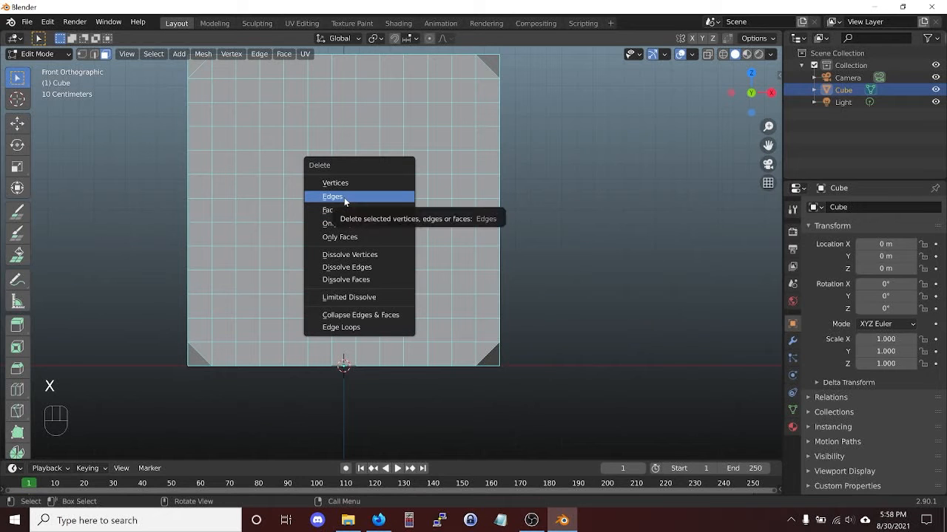
left_click(344, 197)
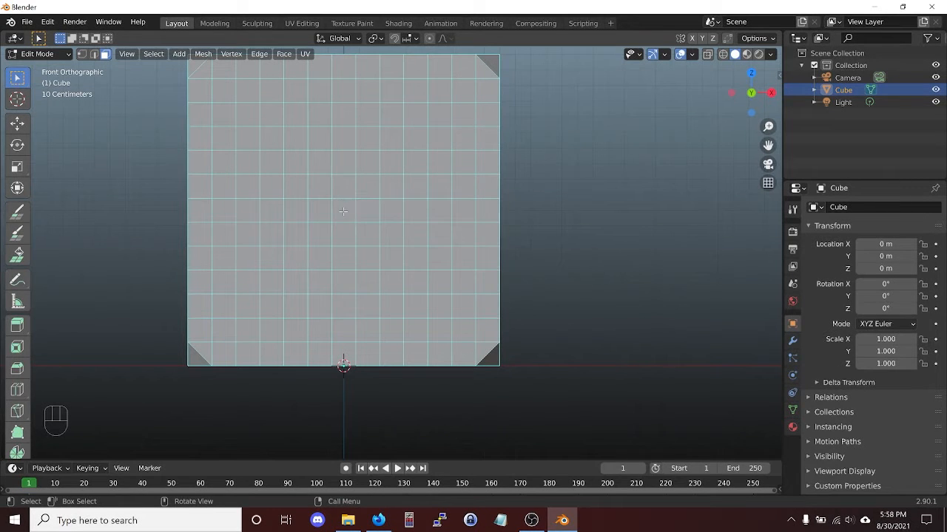
mouse_move(389, 217)
middle_mouse_down()
mouse_move(381, 229)
mouse_move(366, 221)
mouse_move(365, 235)
mouse_move(405, 208)
middle_mouse_up()
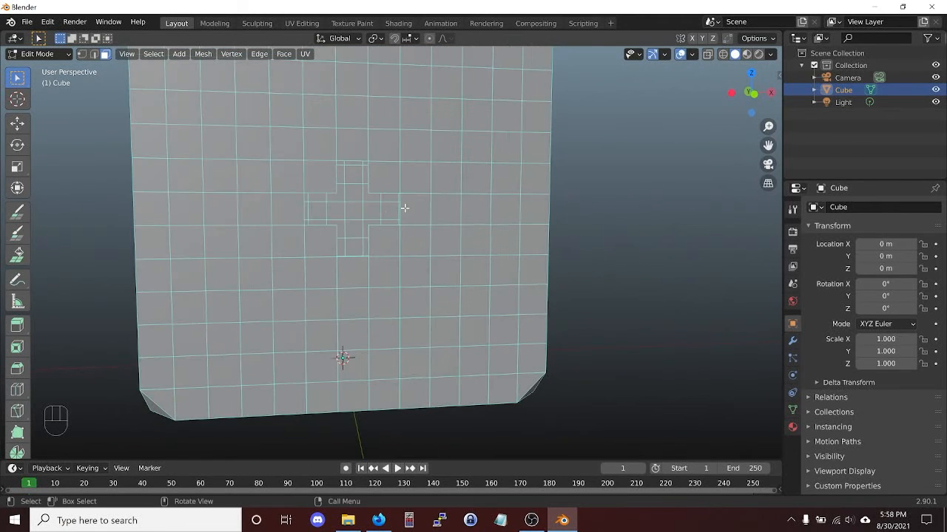
key("KP_1")
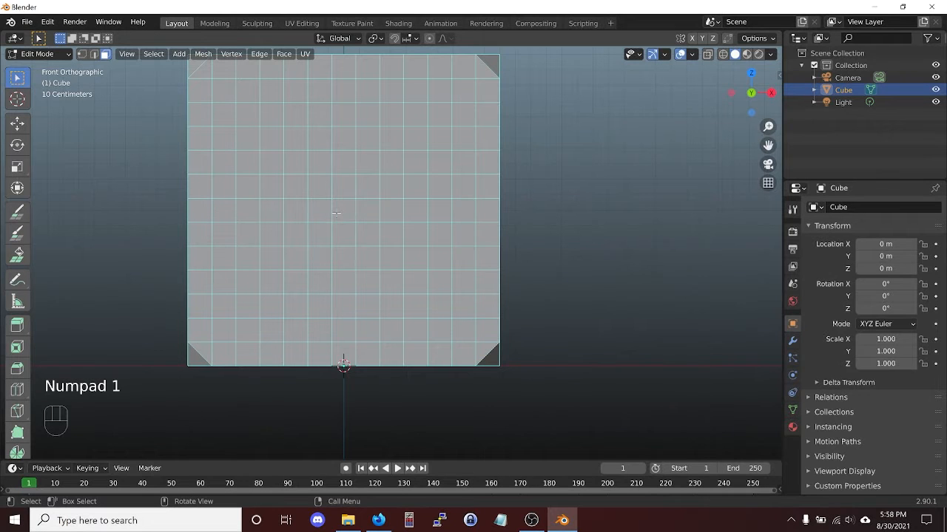
middle_click_drag(335, 213, 334, 245)
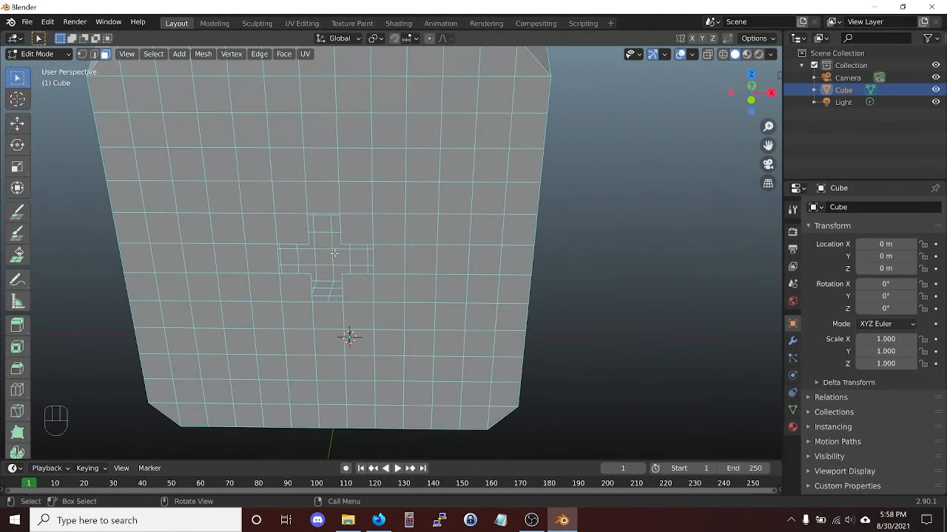
key("ctrl+z")
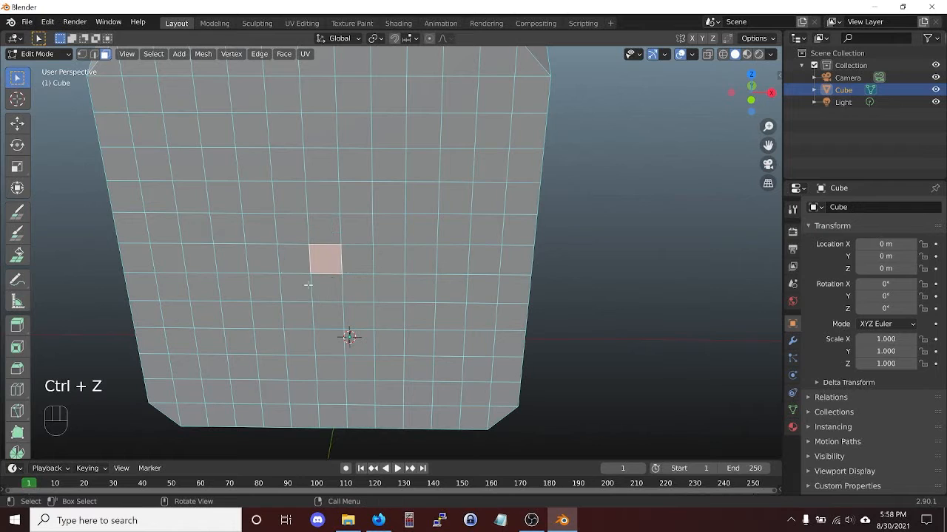
- Grow the selection seven times from the front centre face to cover the whole front side
key("ctrl+KP_Add")
key("ctrl+KP_Add")
key("ctrl+KP_Add")
key("ctrl+KP_Add")
key("ctrl+KP_Add")
key("ctrl+KP_Add")
key("ctrl+KP_Add")
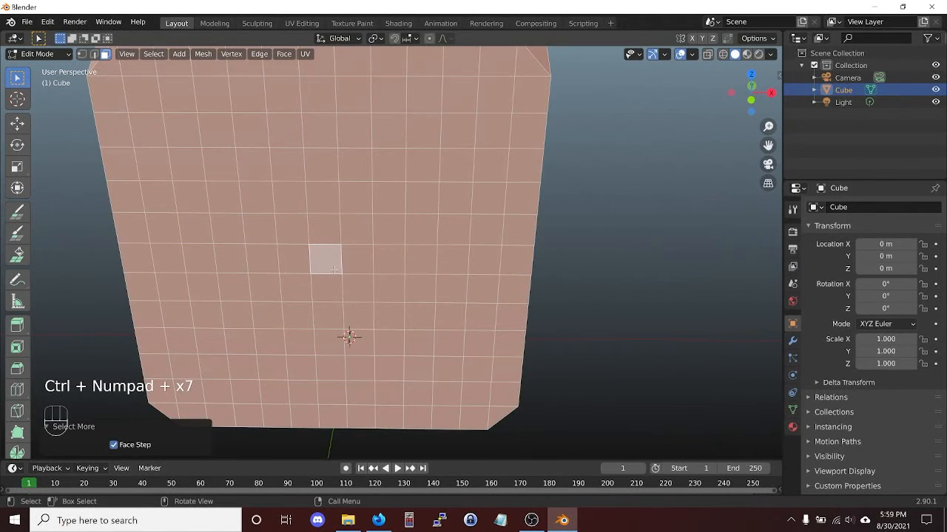
- Invert the selection and hide all faces of the cube except the front side and its border
scroll(334, 260, "down", 2)
mouse_move(387, 230)
middle_mouse_down()
mouse_move(451, 231)
mouse_move(403, 231)
middle_mouse_up()
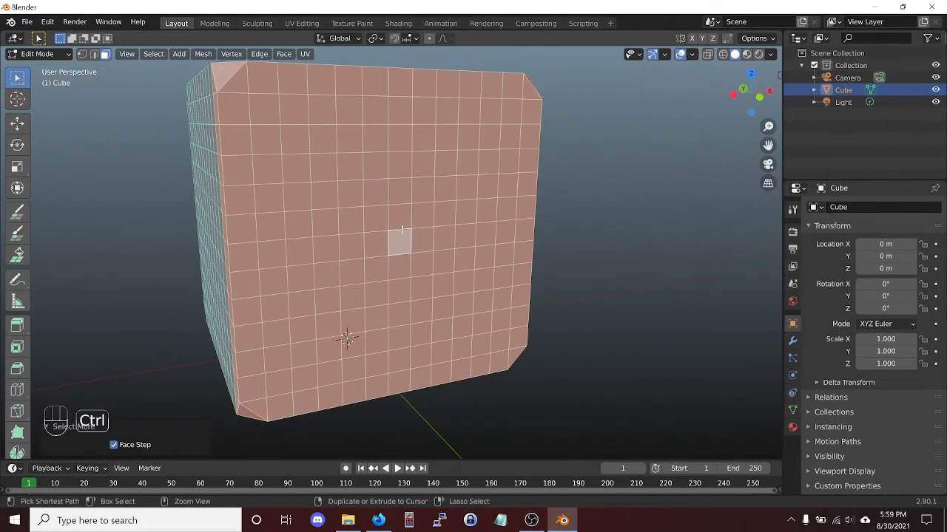
key("ctrl+i")
middle_click_drag(333, 192, 444, 213)
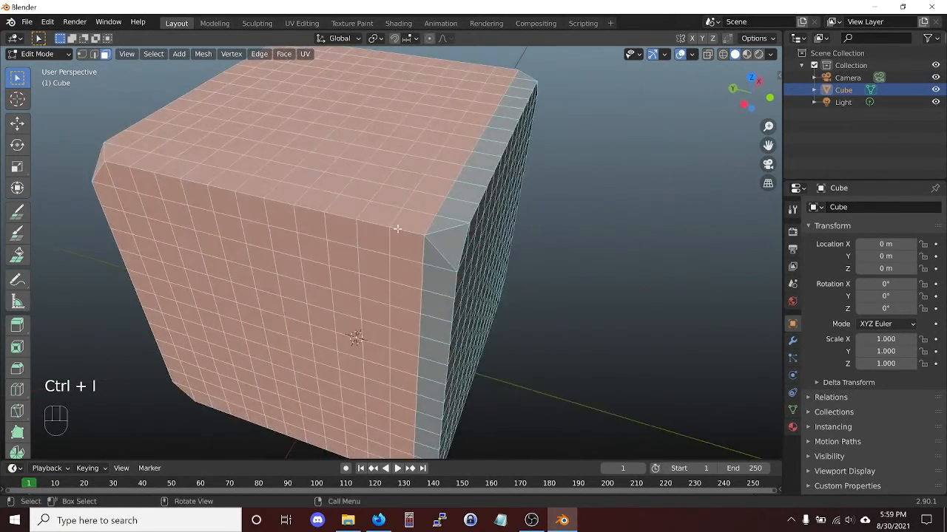
key("h")
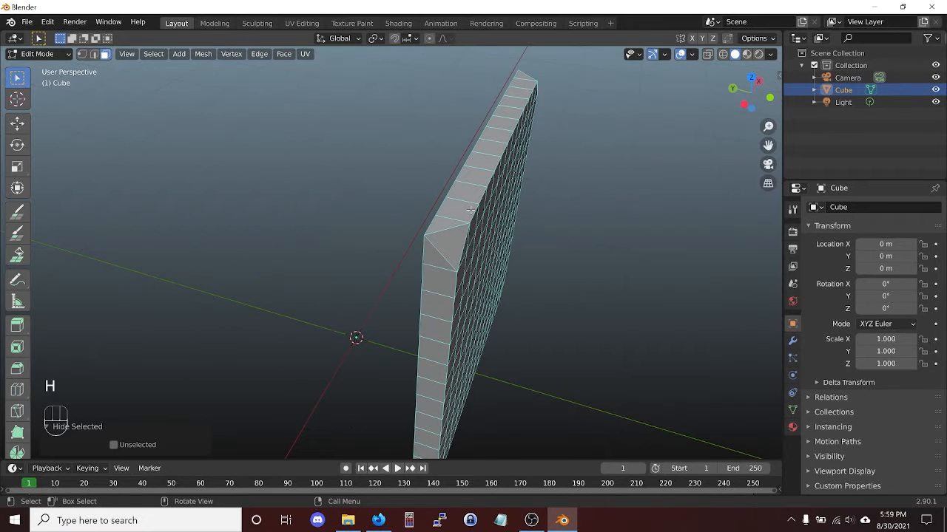
- Delete the edges of the front side's centre face to open a cross-shaped hole
middle_click_drag(424, 219, 414, 232)
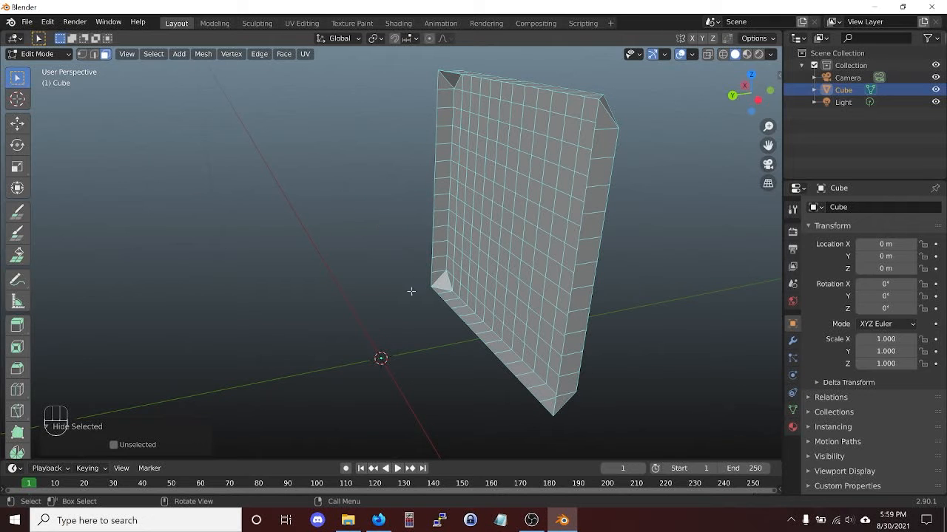
middle_click_drag(468, 289, 250, 241)
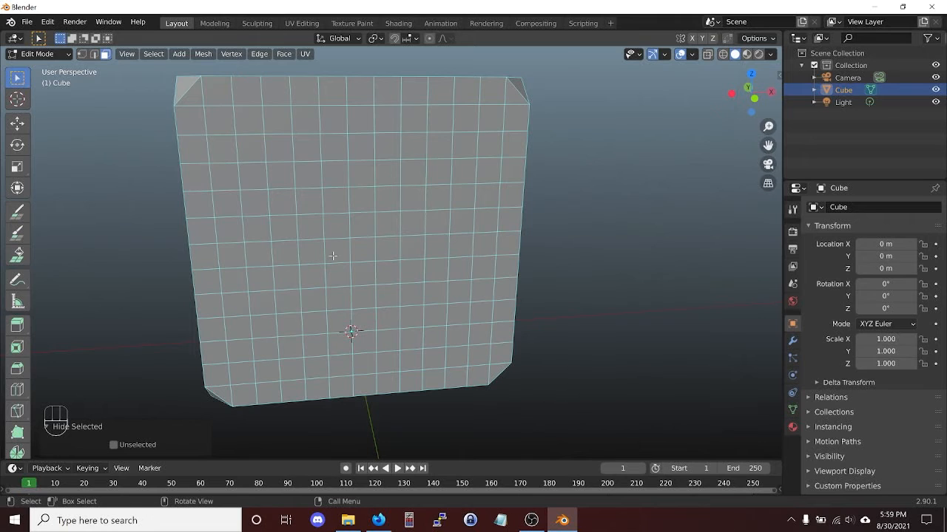
key("KP_1")
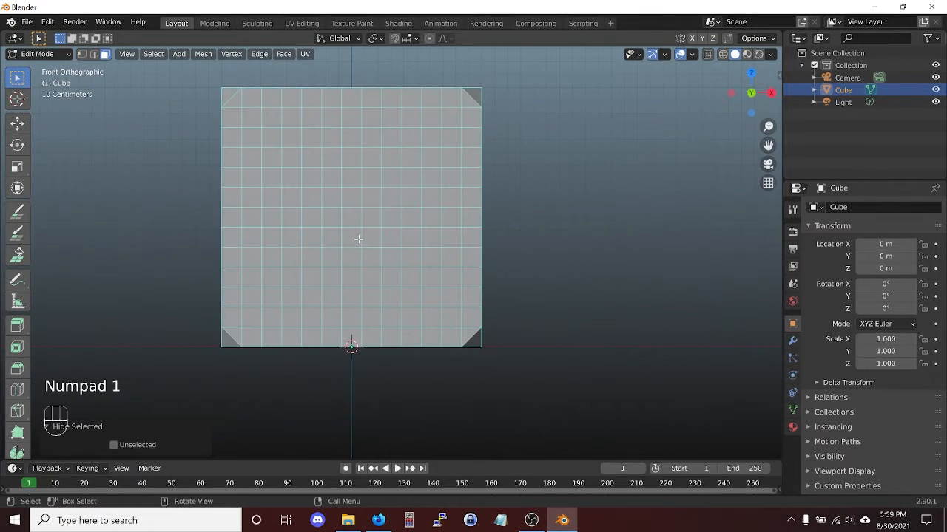
left_click(349, 221)
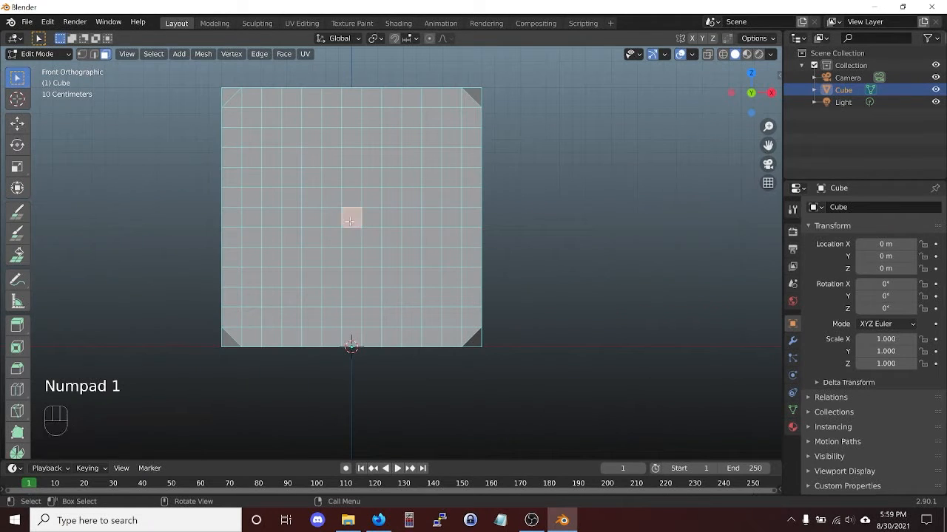
key("x")
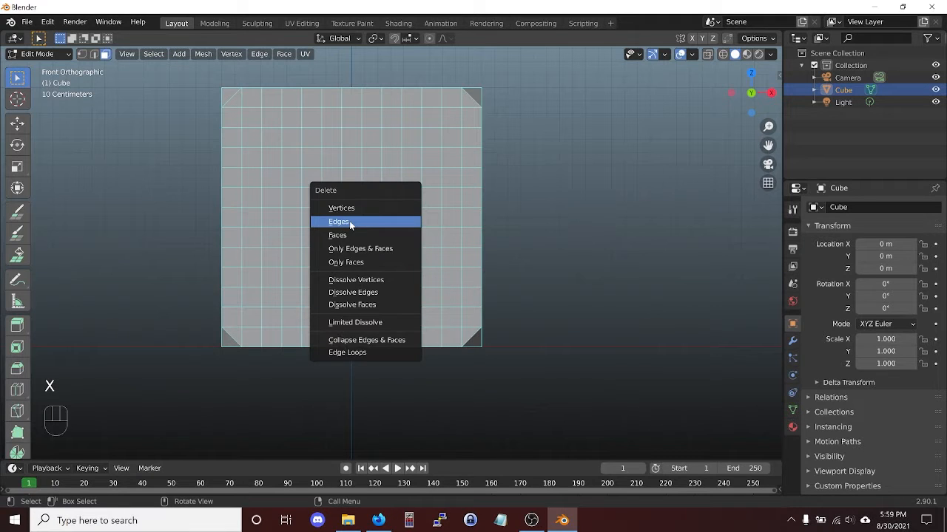
left_click(350, 222)
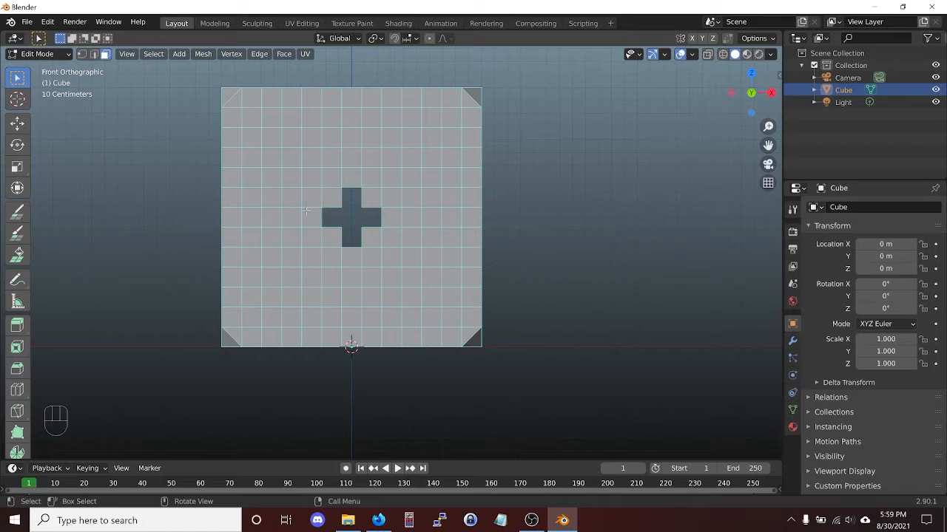
- Dissolve the four inner corner vertices of the cross-shaped hole to turn it into an octagon
scroll(306, 212, "up", 2)
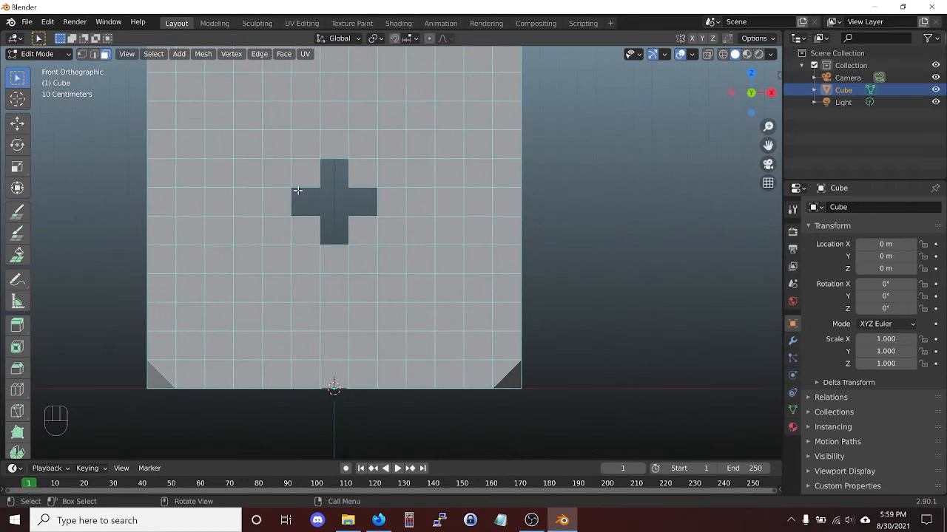
key("1")
left_click_drag(307, 179, 359, 225)
key("x")
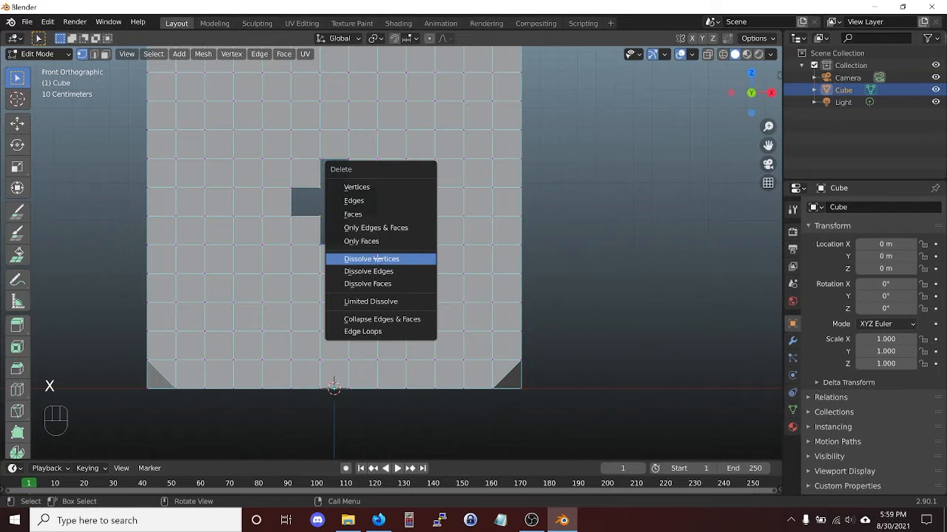
left_click(371, 259)
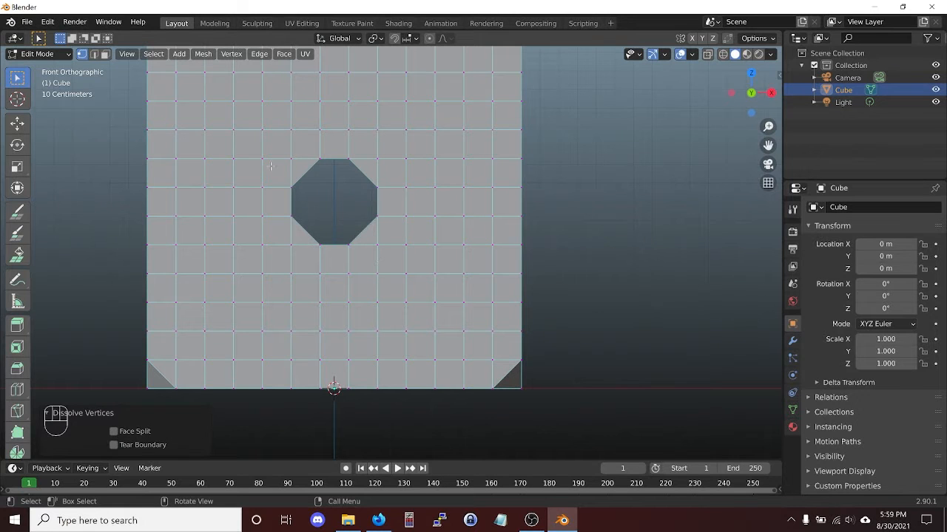
- Extrude the octagonal hole's edge loop 0.15 m along global Y and fill its inner end with a face
middle_click_drag(323, 173, 328, 201)
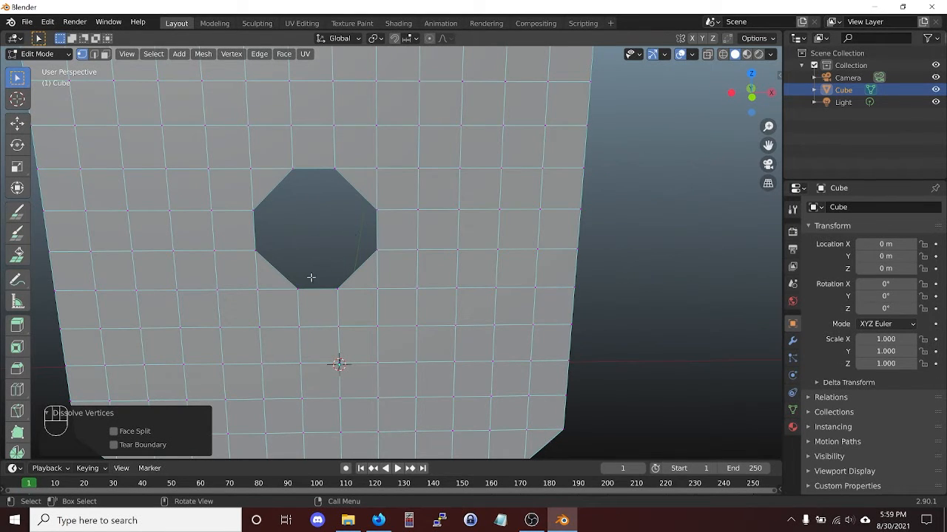
middle_click_drag(302, 276, 310, 300)
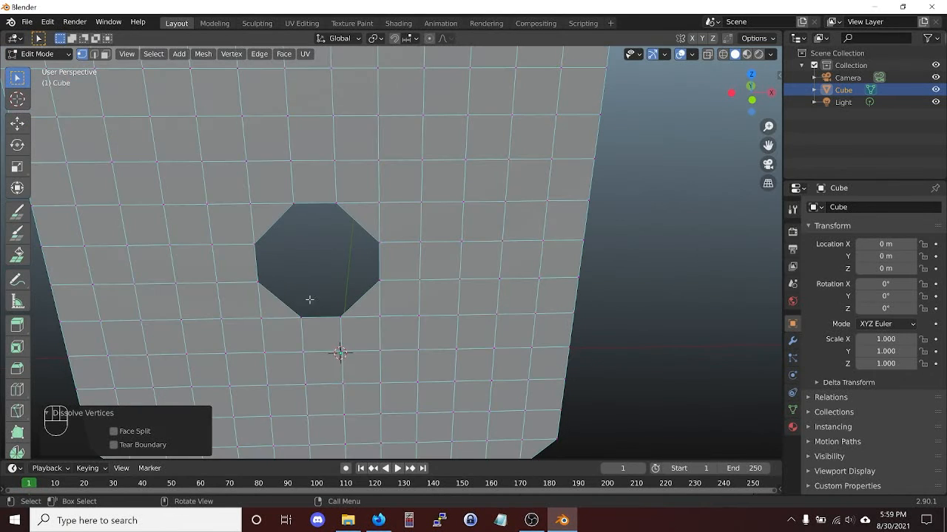
key("2")
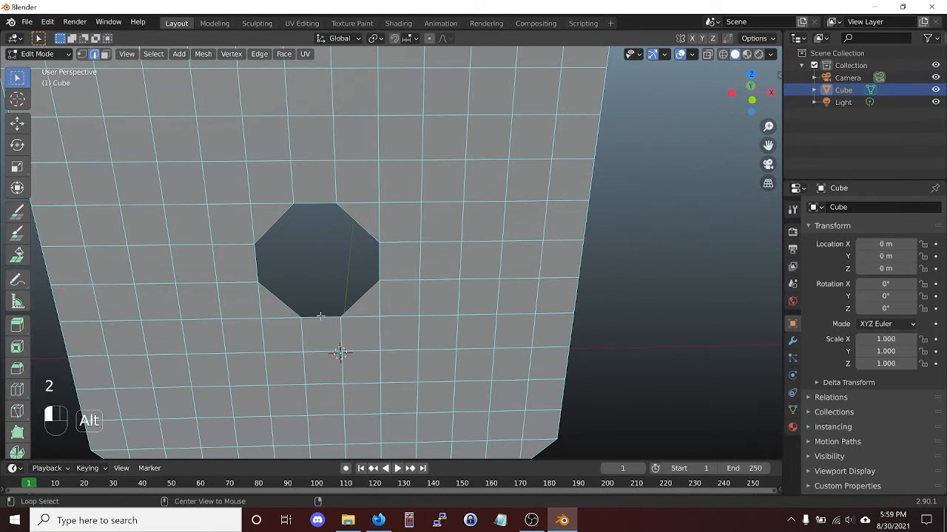
left_click(320, 316, "alt")
middle_click_drag(319, 315, 327, 328)
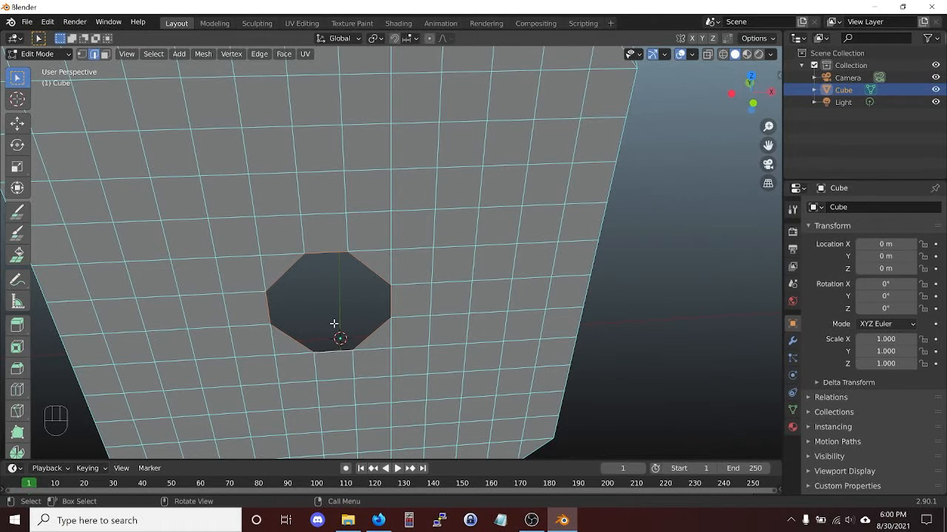
key("e")
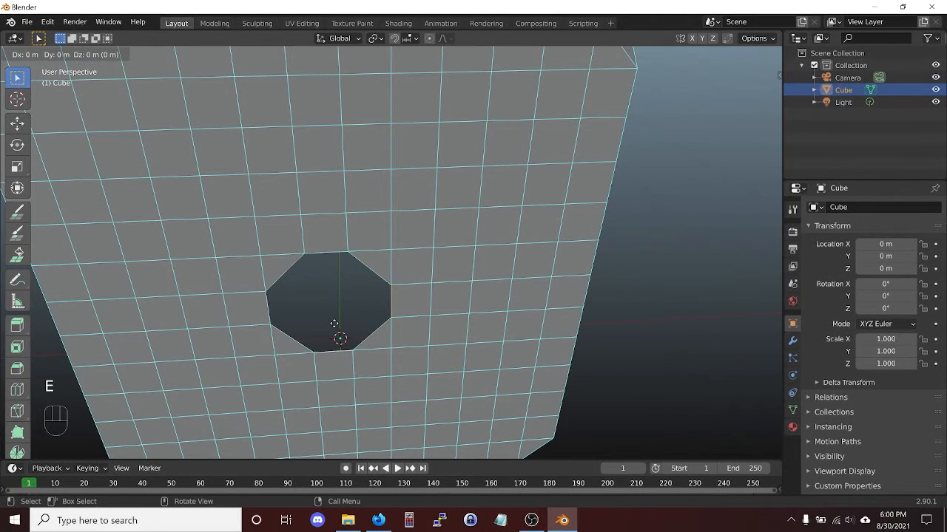
key("y")
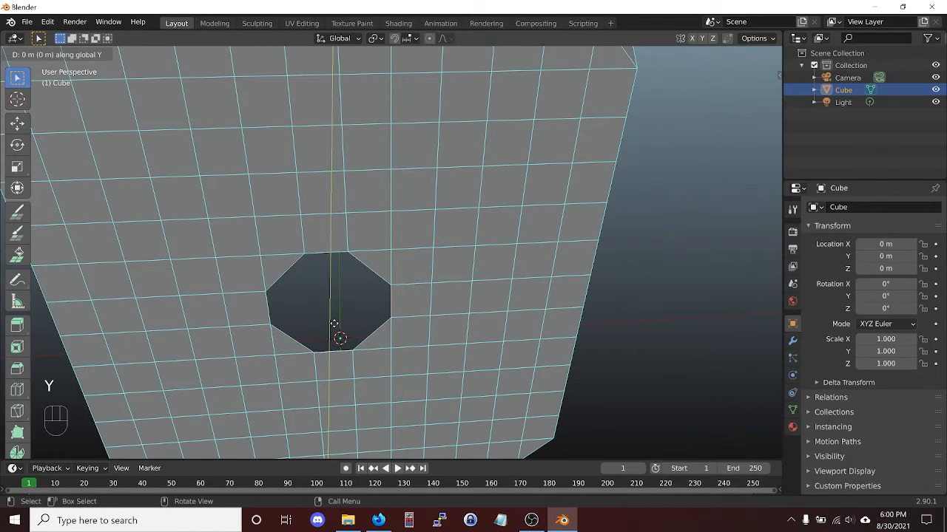
type("0.15")
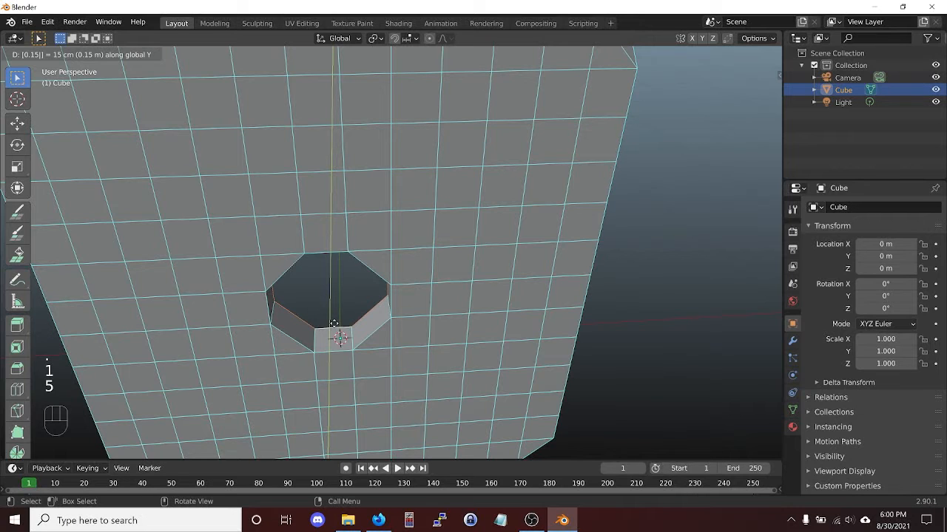
key("Return")
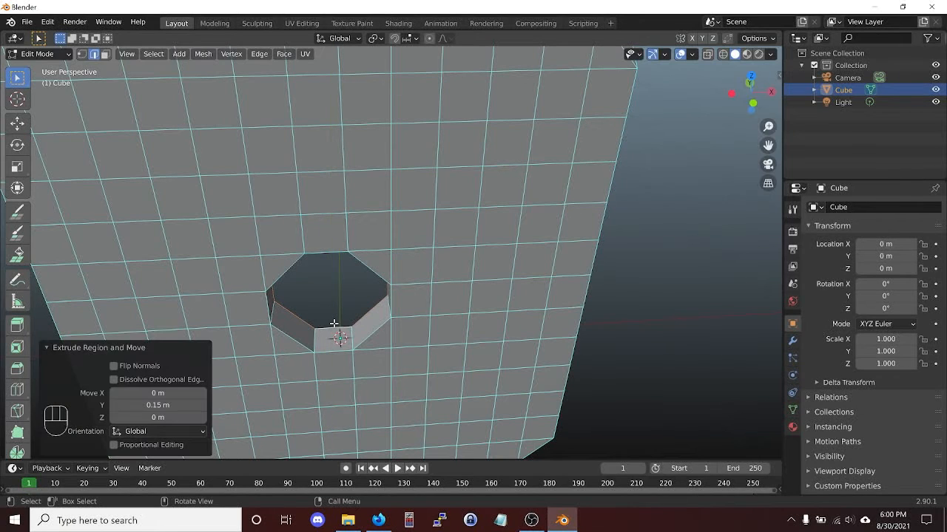
key("f")
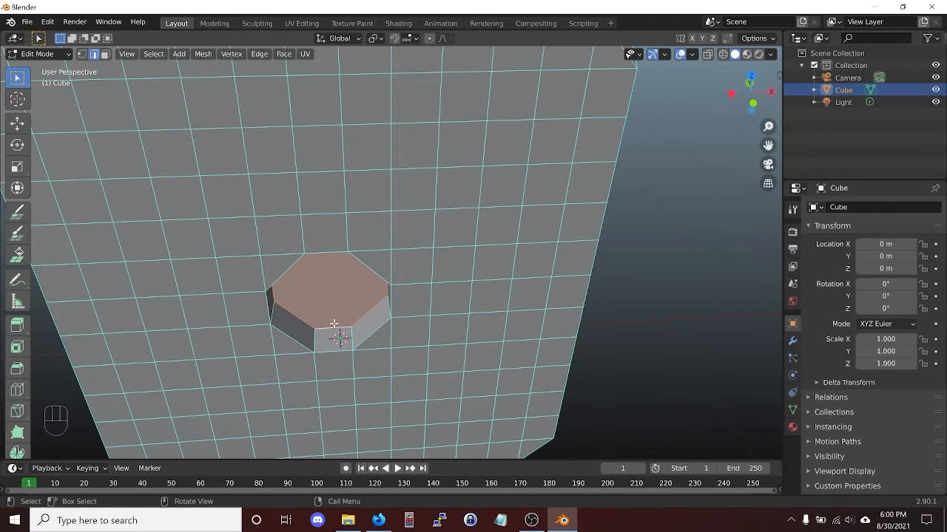
- Bevel the edges of the recess's floor with a width of 0.125 m and 3 segments
key("ctrl+b")
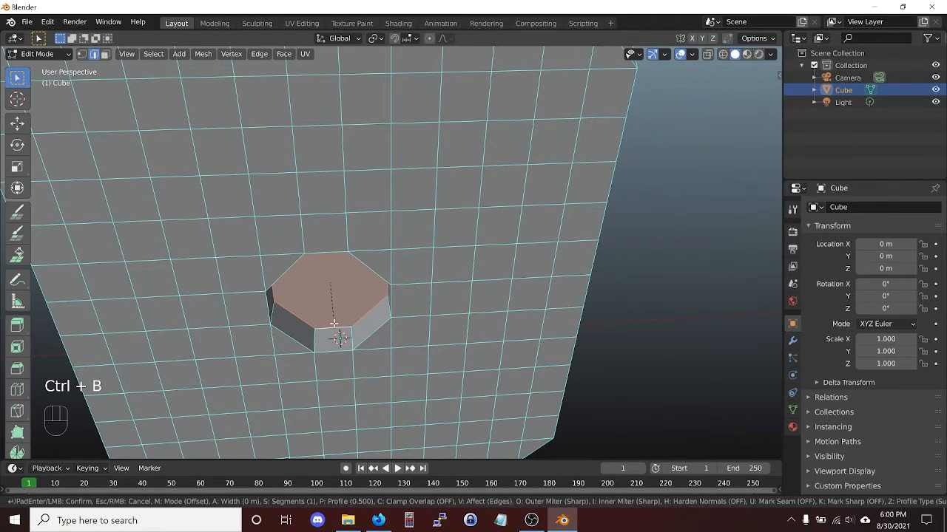
key("Return")
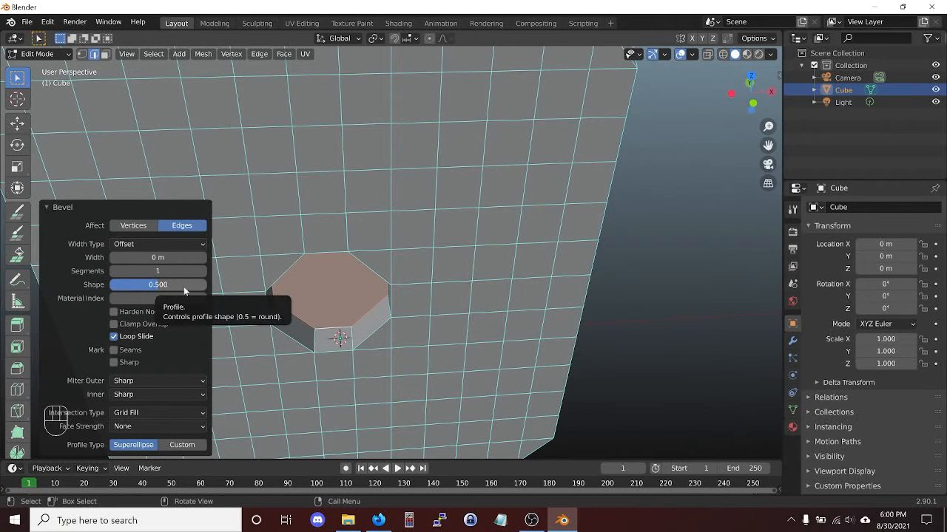
left_click(158, 257)
key("BackSpace")
key("BackSpace")
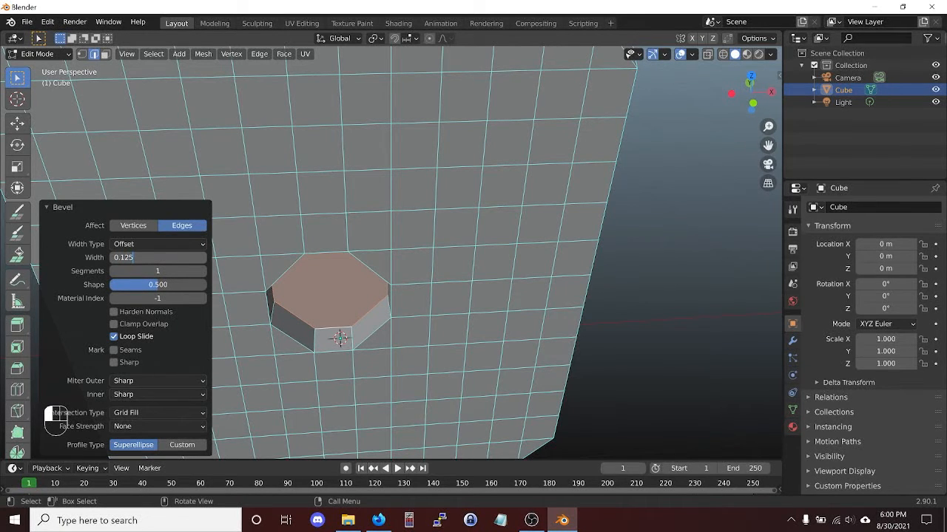
key("Return")
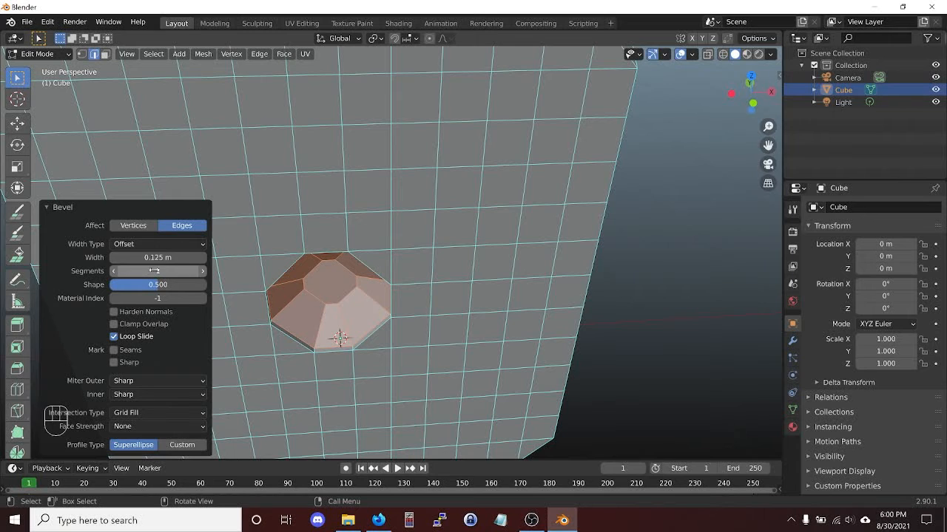
left_click(202, 271)
left_click(202, 272)
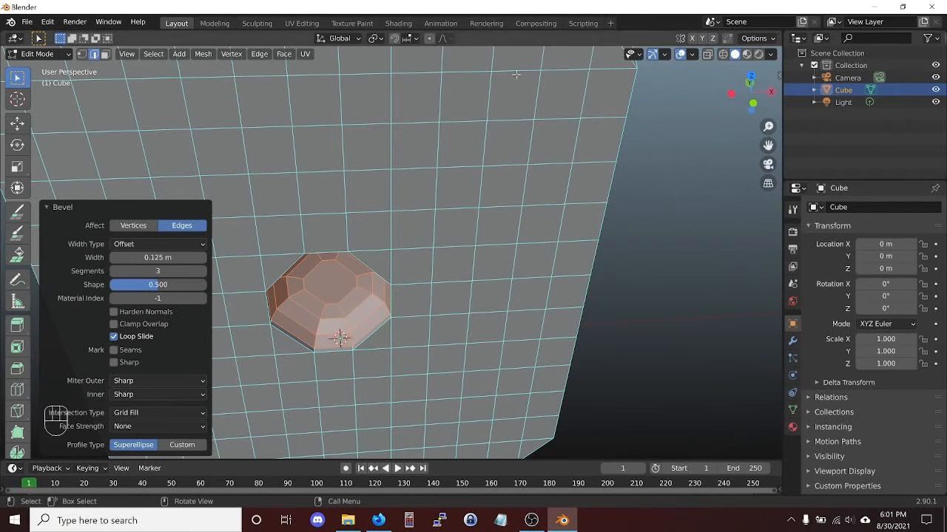
scroll(453, 201, "down", 3)
middle_click_drag(453, 201, 445, 196)
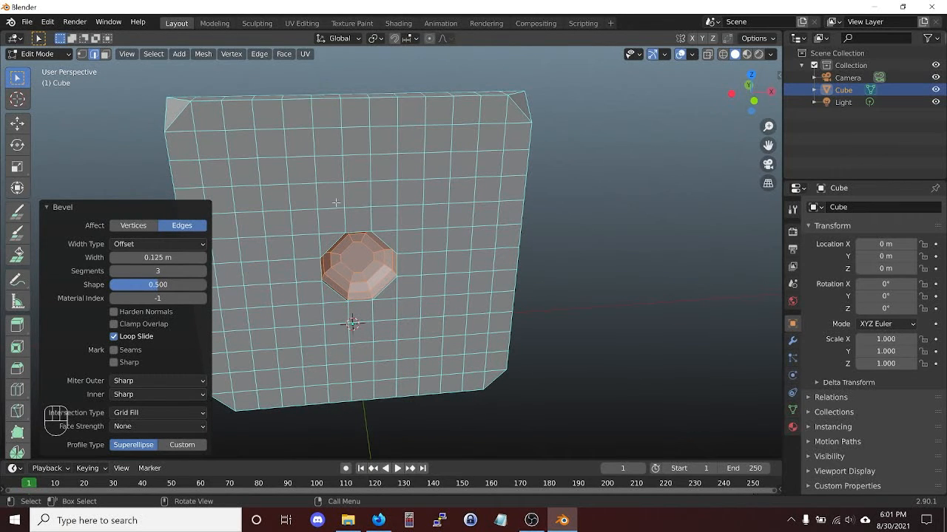
- Clear the selection and reveal the hidden parts of the cube again
left_click(80, 114)
middle_click_drag(219, 162, 358, 191)
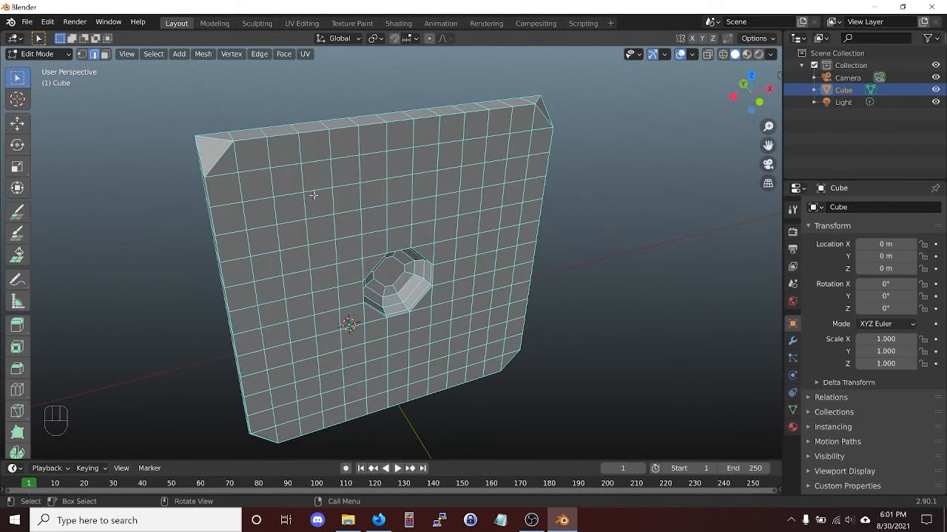
key("alt")
key("alt+h")
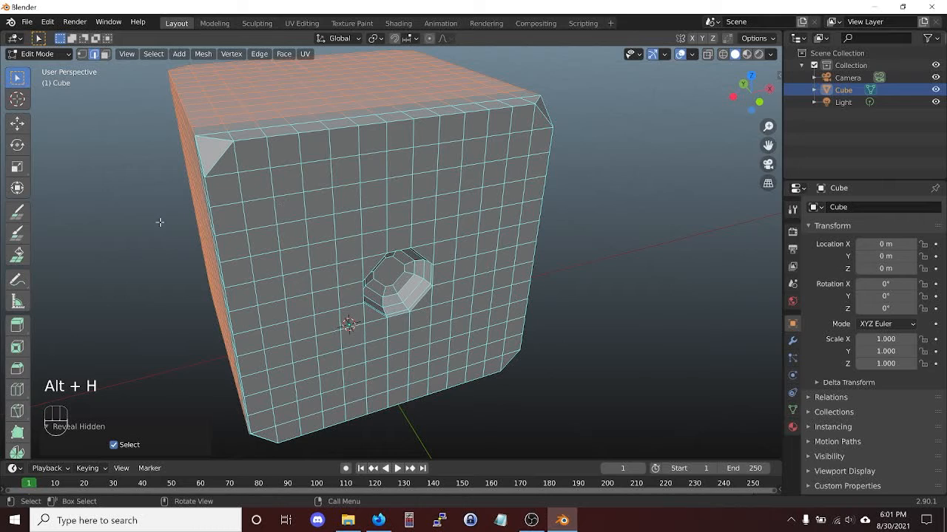
mouse_move(175, 209)
middle_mouse_down()
mouse_move(235, 211)
mouse_move(161, 201)
middle_mouse_up()
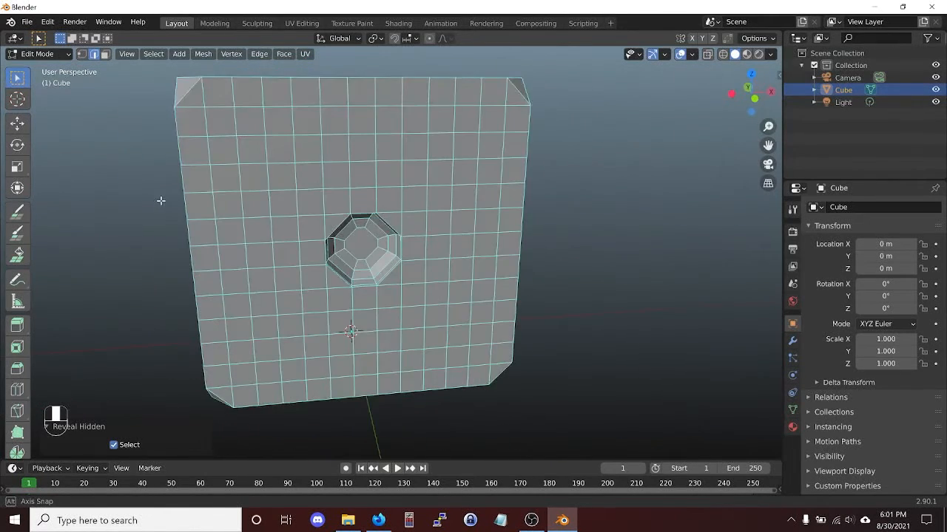
middle_click_drag(325, 213, 354, 218)
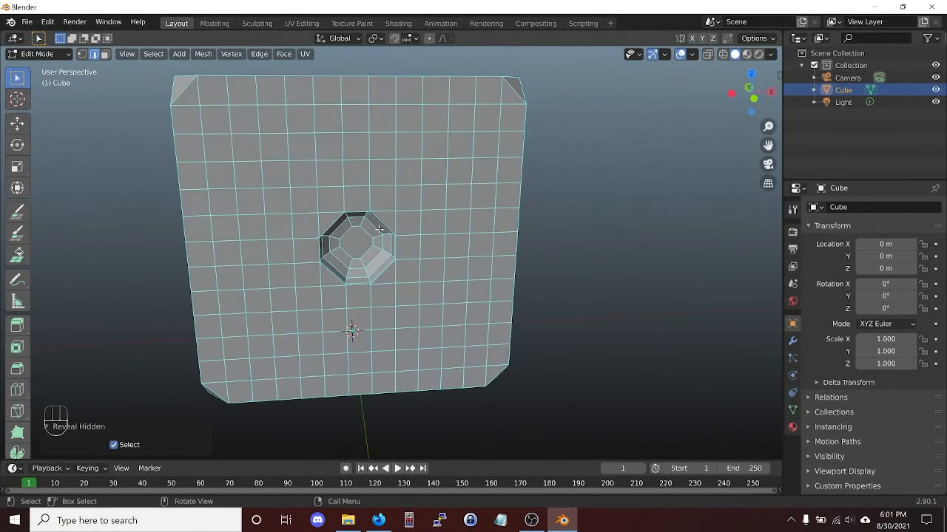
- Isolate the back side by growing the selection seven times from its centre face, inverting it and hiding the other sides
key("ctrl")
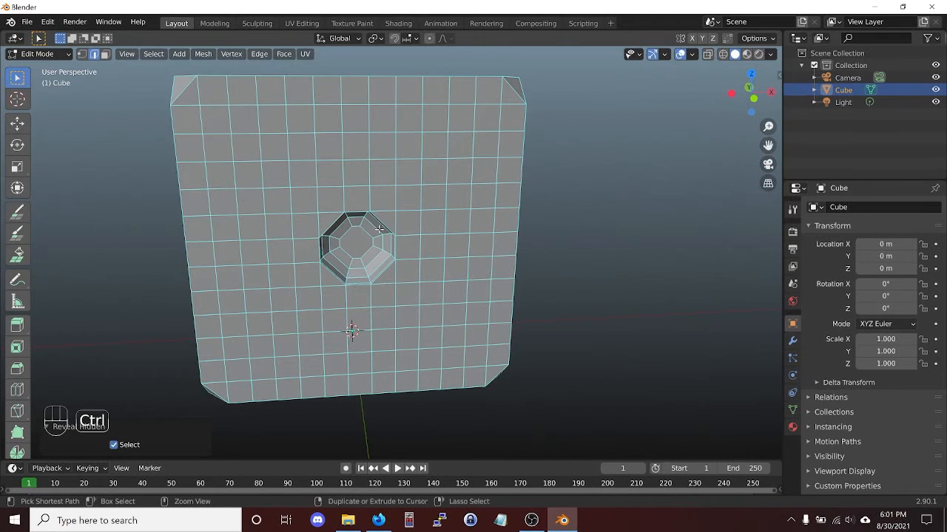
key("ctrl+KP_1")
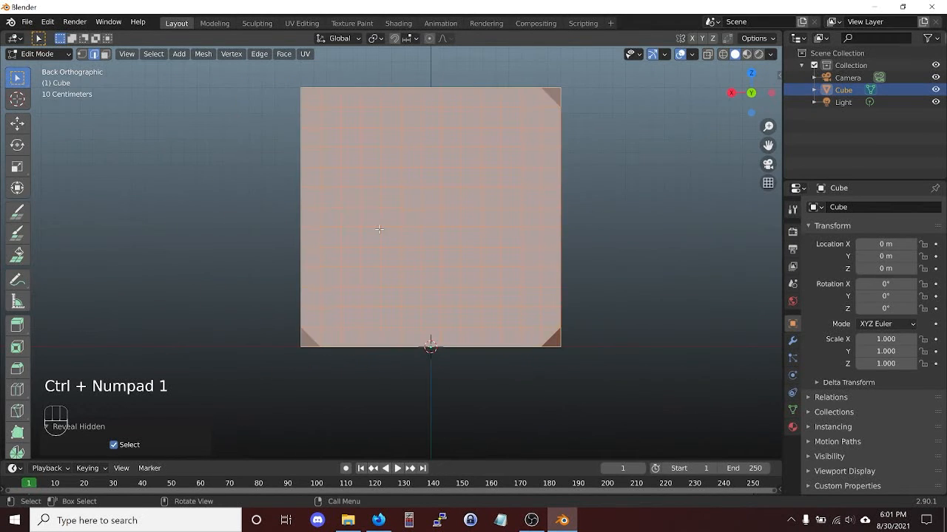
left_click(343, 140)
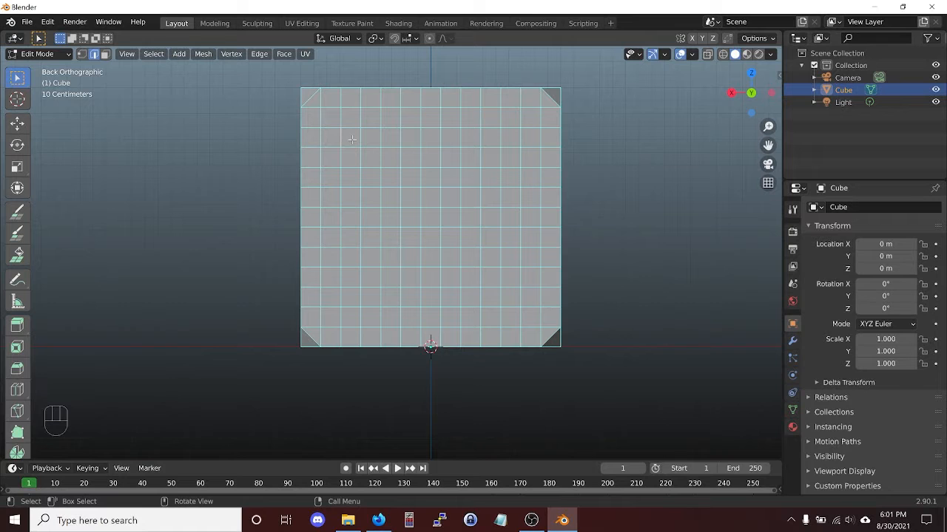
key("3")
left_click(432, 225)
key("ctrl+KP_Add")
key("ctrl+KP_Add")
key("ctrl+KP_Add")
key("ctrl+KP_Add")
key("ctrl+KP_Add")
key("ctrl+KP_Add")
key("ctrl+KP_Add")
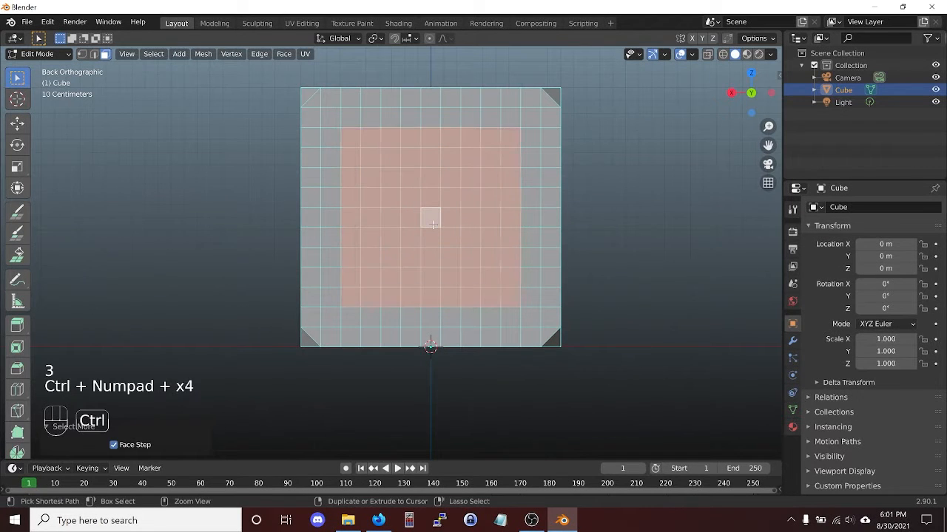
key("ctrl+i")
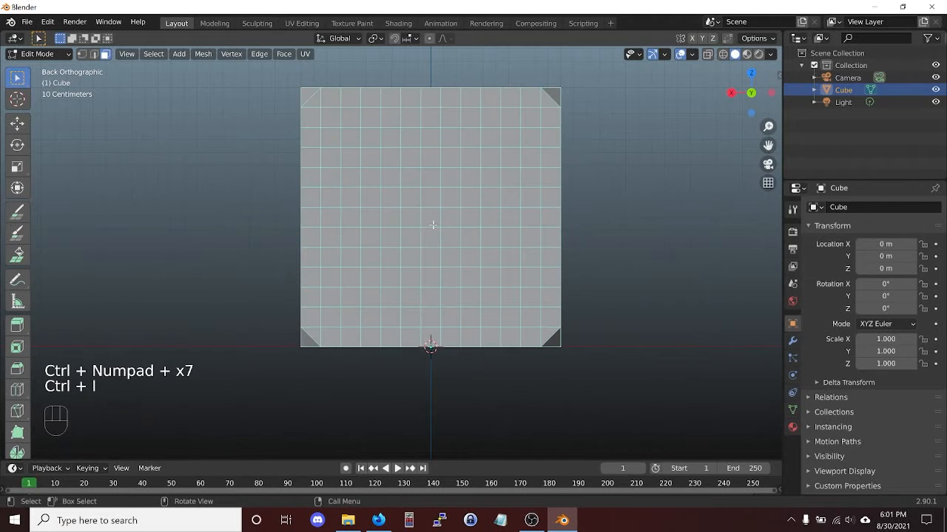
key("h")
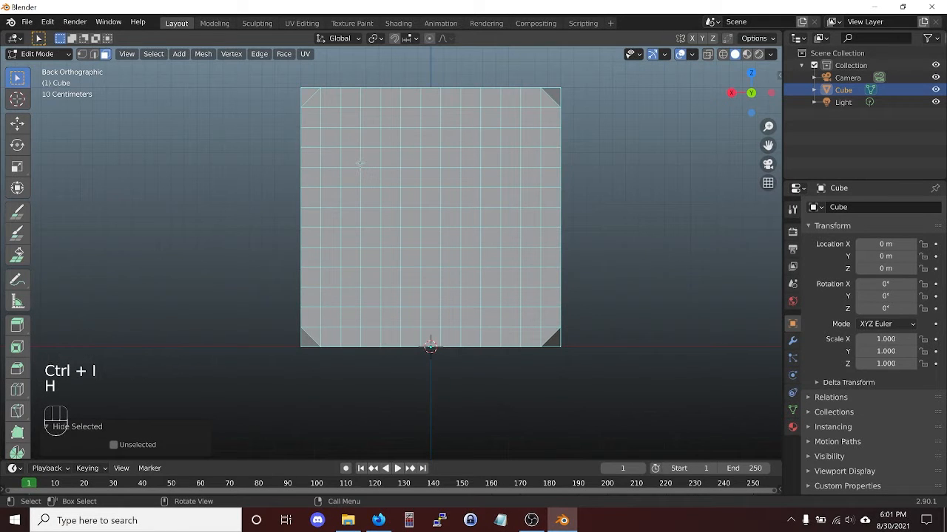
- Delete the edges of six back-side faces, in columns 3 and 11 at rows 3, 7 and 11, to open six cross-shaped holes
left_click(346, 137)
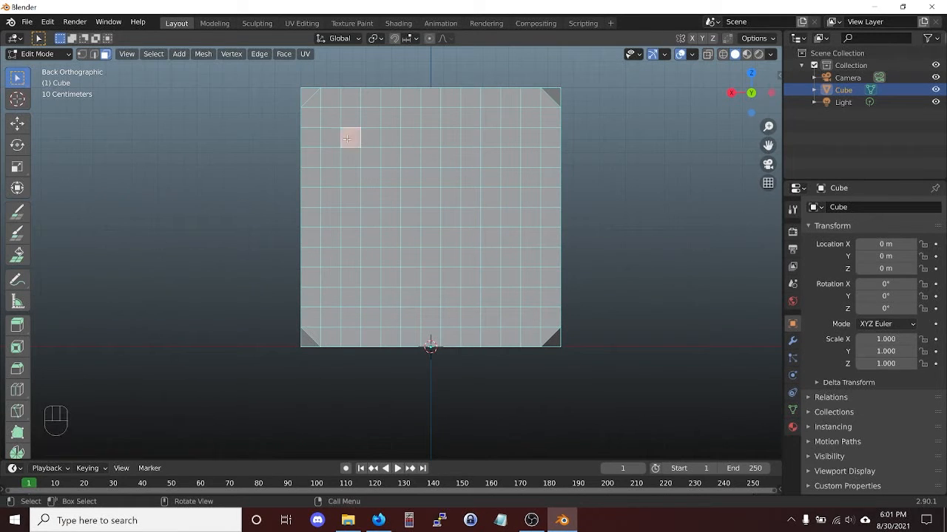
left_click(353, 217, "shift")
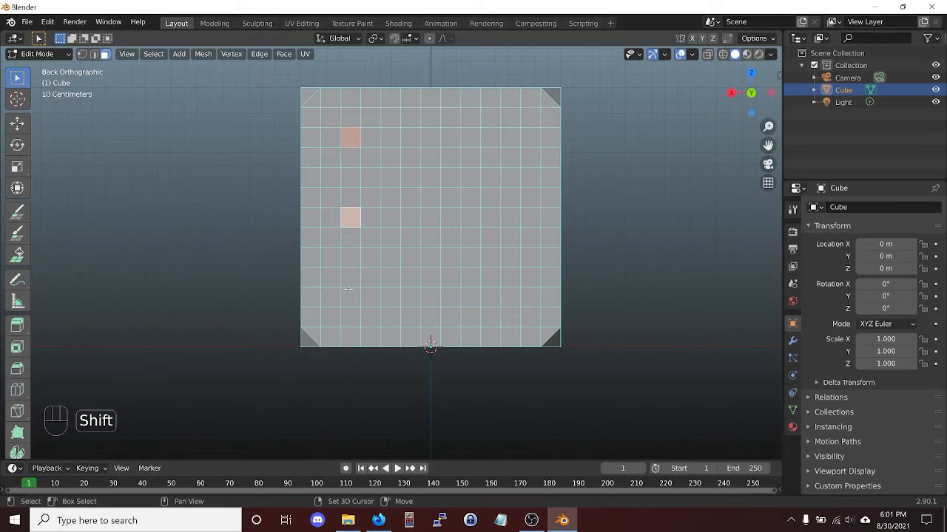
left_click(350, 297, "shift")
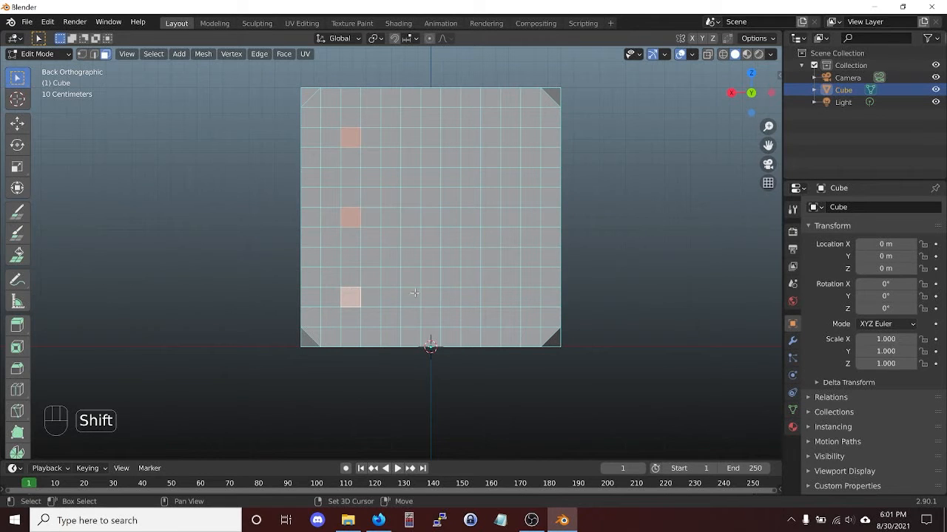
left_click(510, 297, "shift")
left_click(509, 218, "shift")
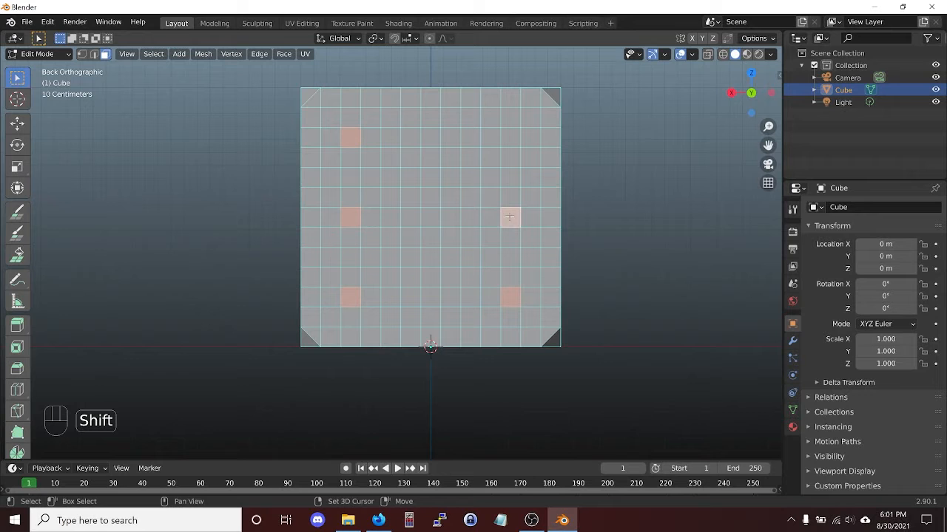
left_click(510, 138, "shift")
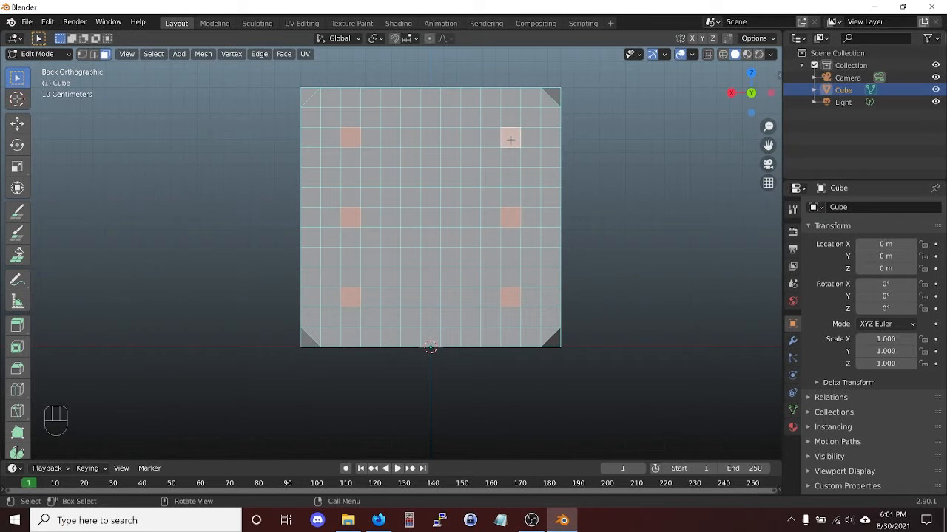
key("x")
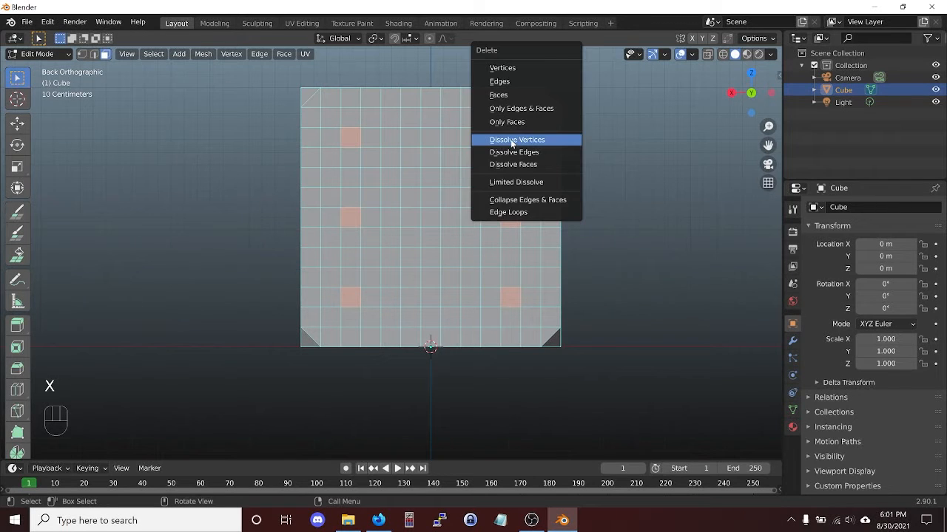
left_click(511, 81)
- Dissolve the inner corner vertices of all six cross-shaped holes on the back side to turn them into octagons
middle_click_drag(414, 139, 412, 159)
key("1")
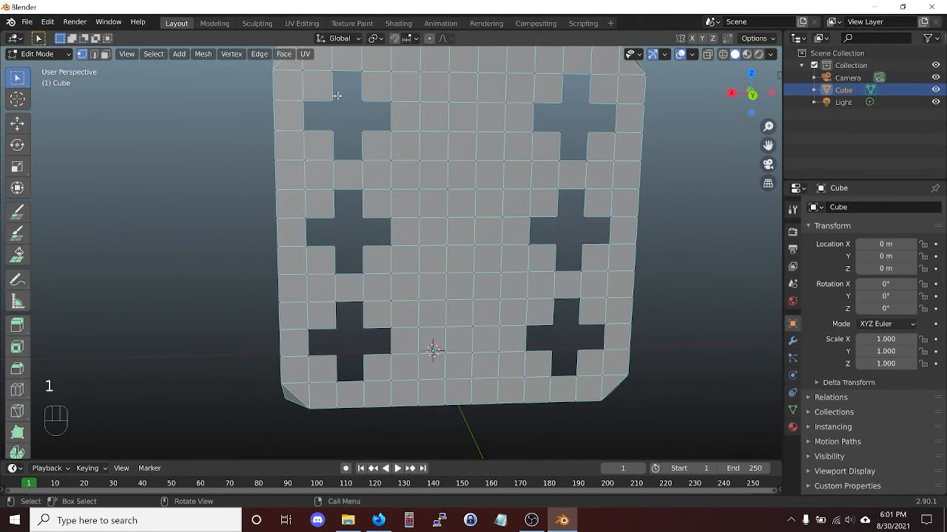
key("ctrl+KP_1")
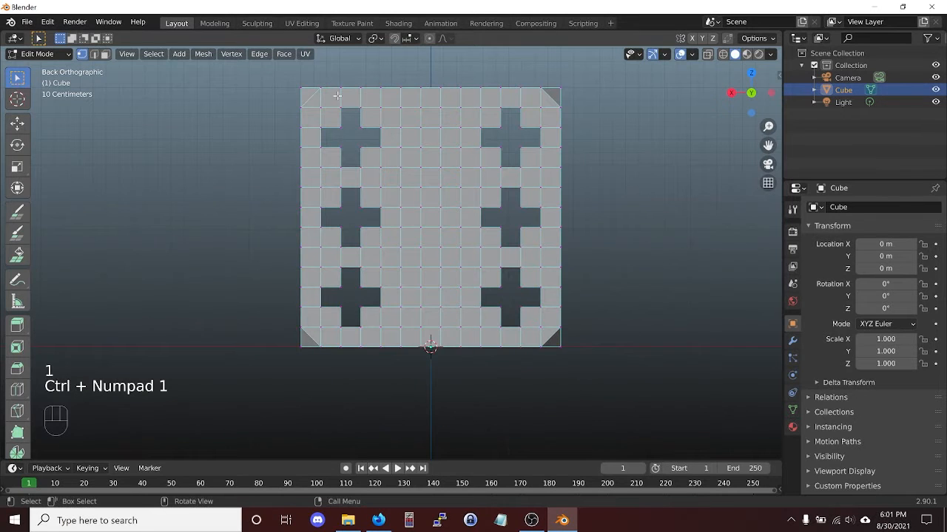
scroll(318, 91, "up", 1)
left_click_drag(318, 93, 360, 132, "shift")
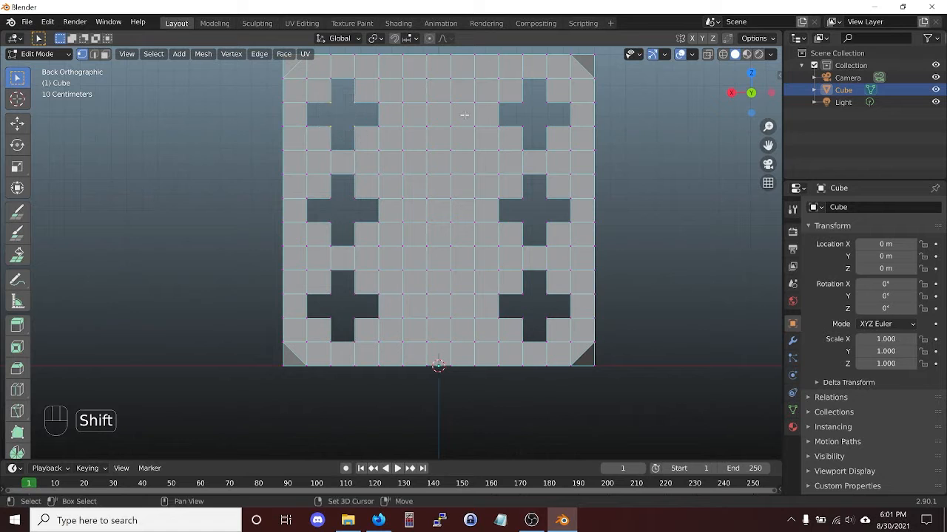
left_click_drag(508, 93, 559, 132, "shift")
left_click_drag(516, 188, 559, 226, "shift")
left_click_drag(512, 287, 551, 326, "shift")
left_click_drag(323, 284, 355, 324, "shift")
left_click_drag(324, 189, 365, 229, "shift")
key("x")
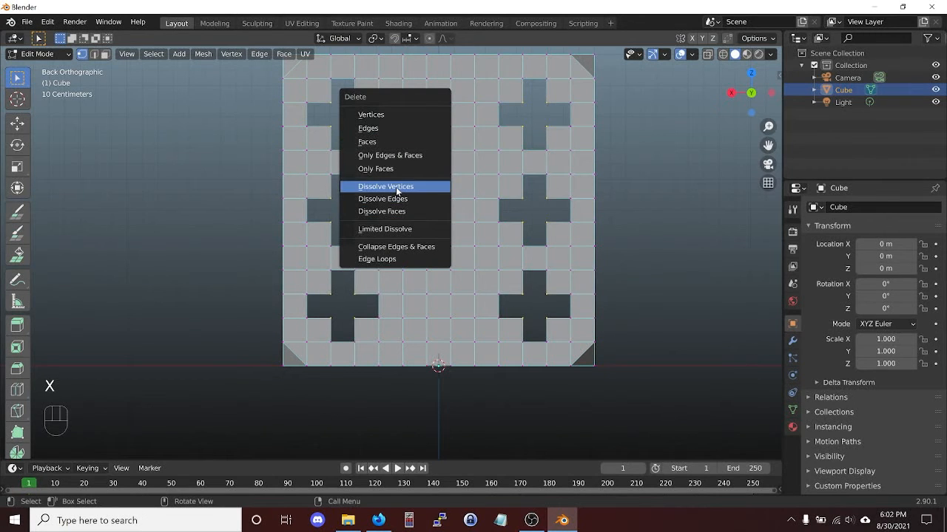
left_click(397, 192)
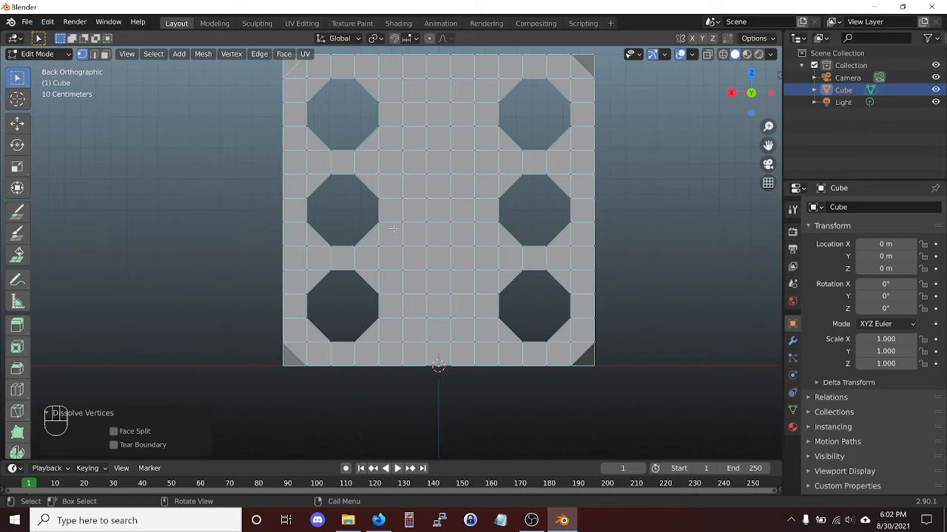
key("2")
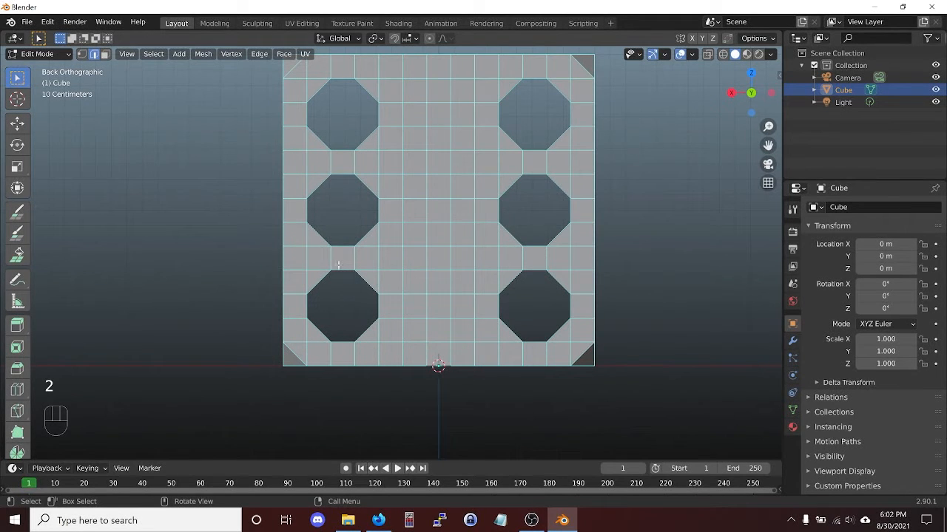
key("1")
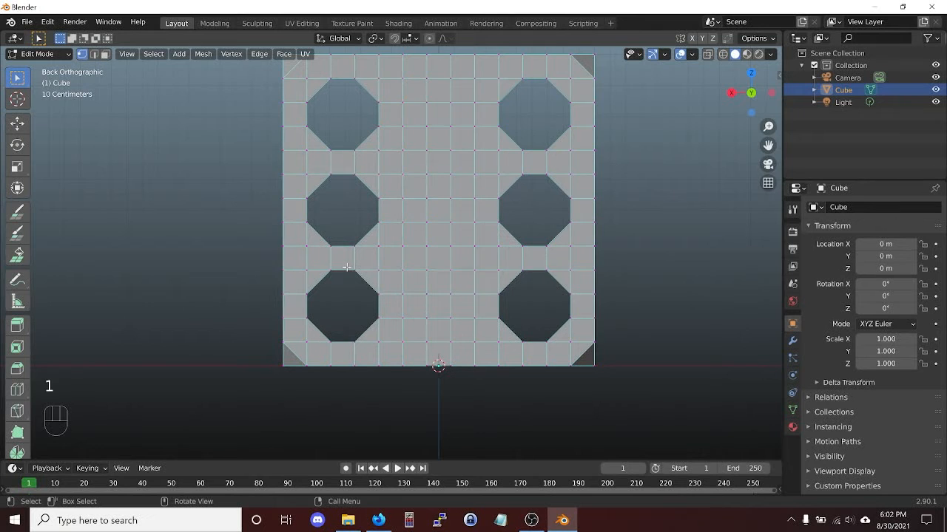
key("alt")
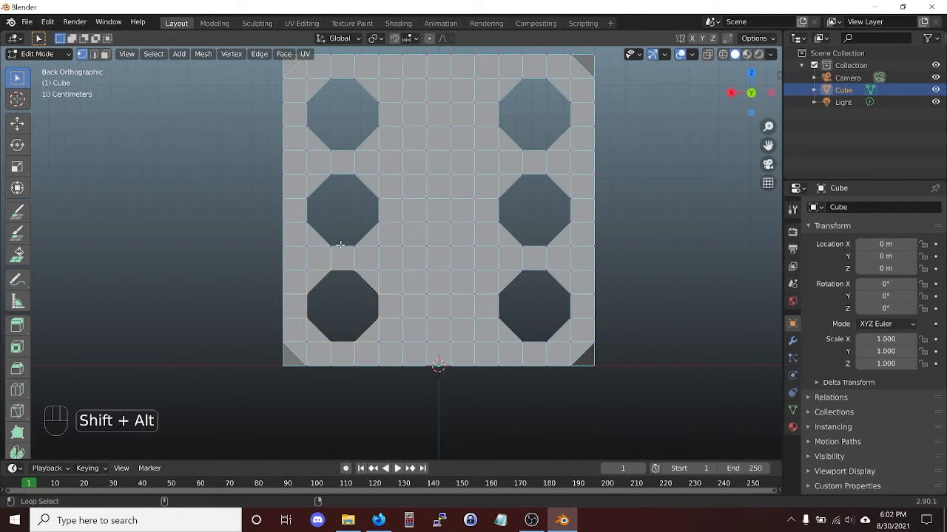
left_click(338, 246, "alt+shift")
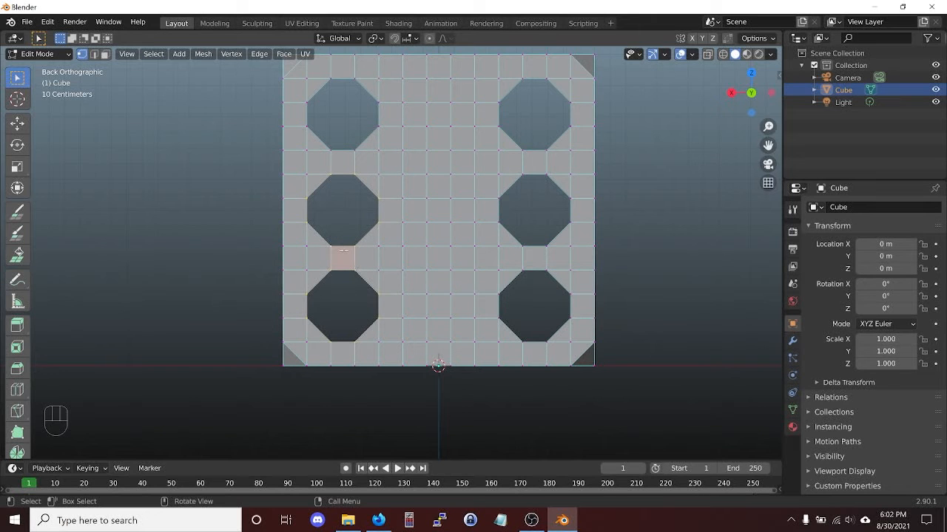
- Extrude the edge loops of the six octagonal holes -0.15 m along global Y and fill their inner ends with faces
key("2")
left_click(337, 269, "alt")
left_click(344, 246, "alt+shift")
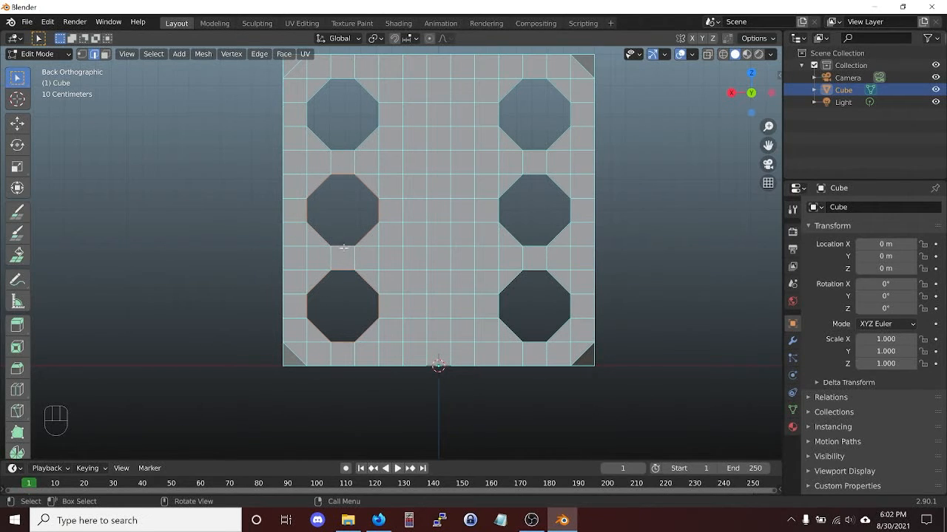
left_click(339, 150, "alt+shift")
left_click(523, 151, "alt+shift")
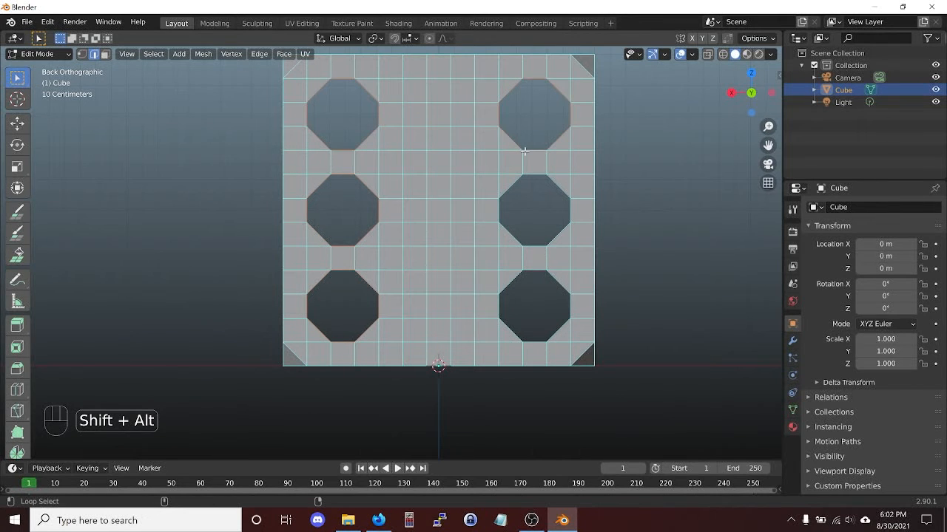
left_click(530, 271, "alt+shift")
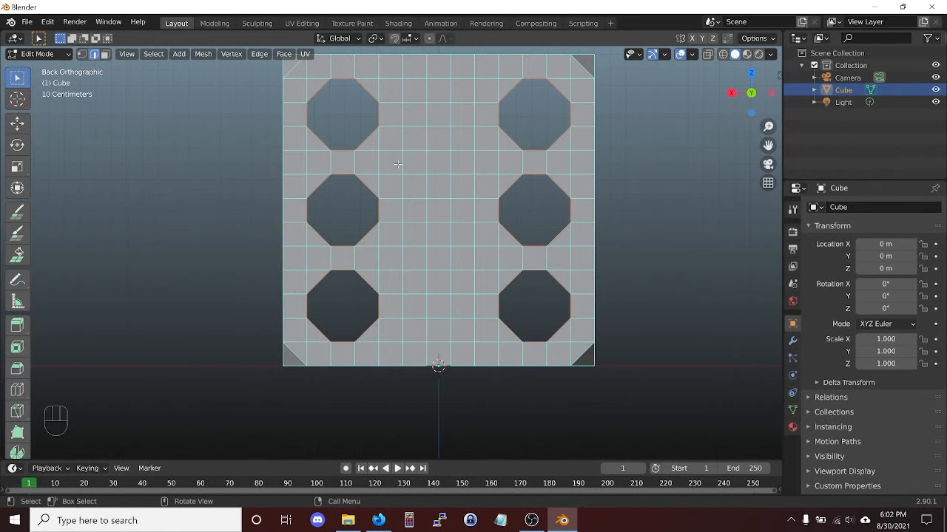
middle_click_drag(442, 149, 447, 178)
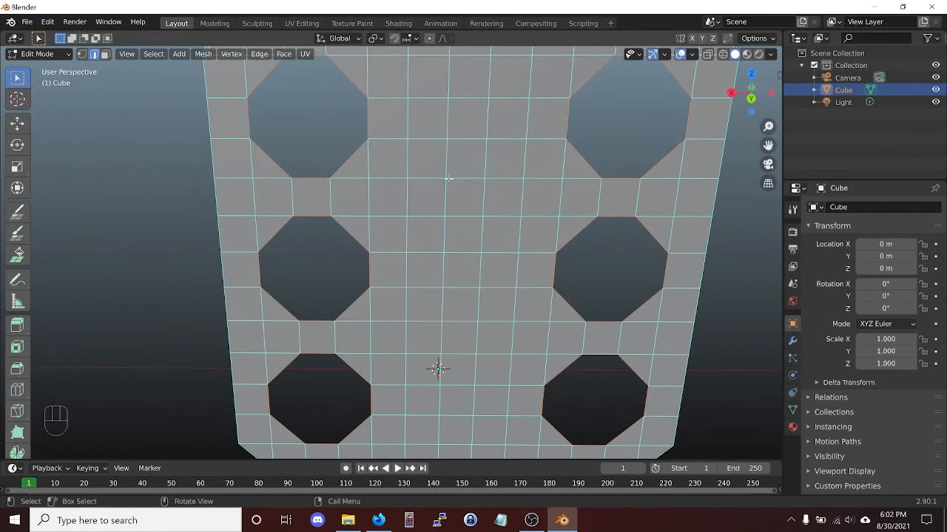
key("e")
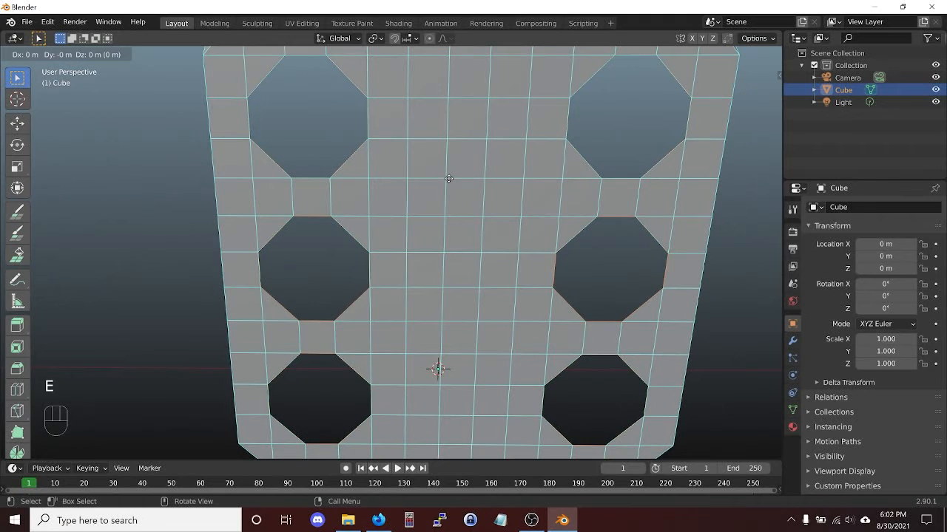
key("y")
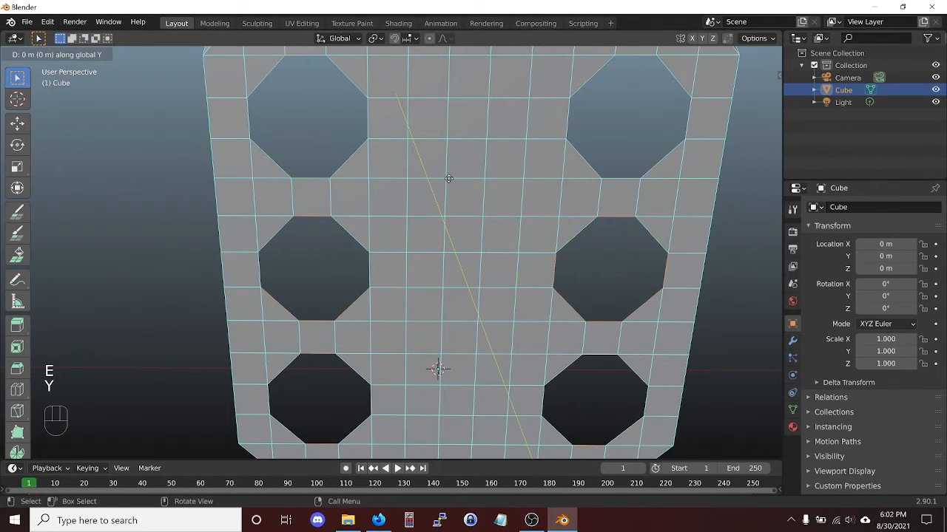
type("-0.15")
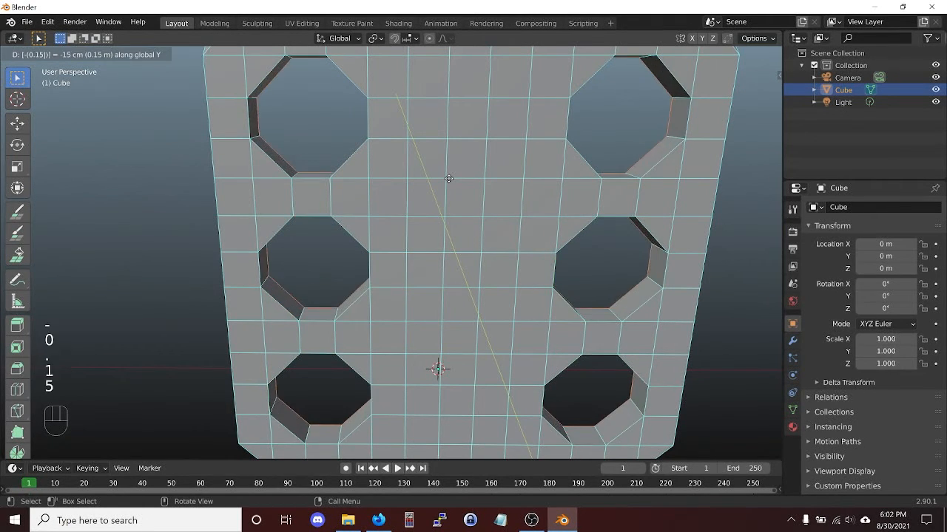
key("Return")
key("f")
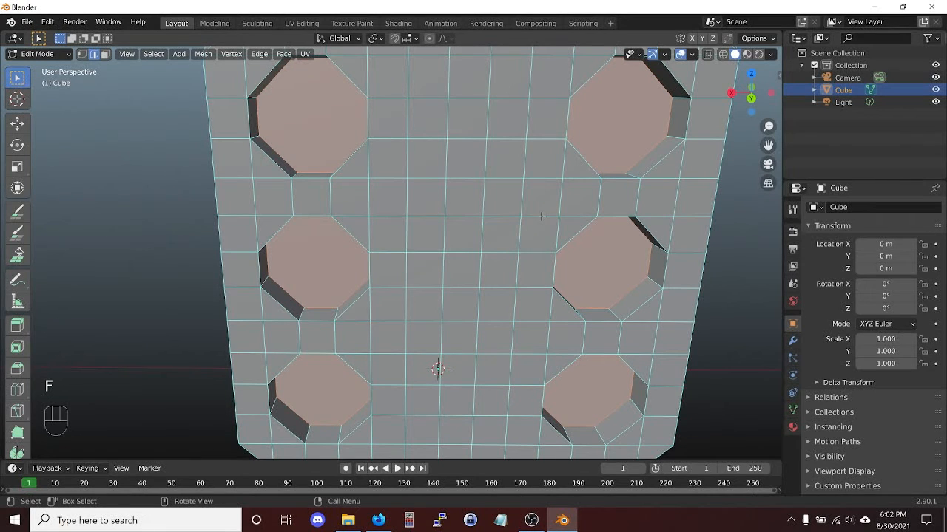
- Bevel the edges of the six filled octagons on the back side with a width of 0.125 m to round the pips
key("ctrl+b")
key("Return")
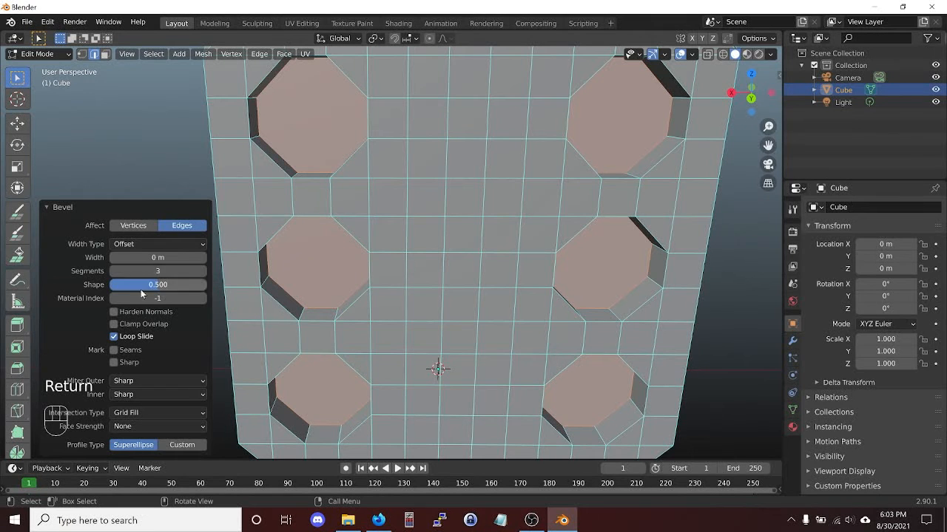
left_click(157, 257)
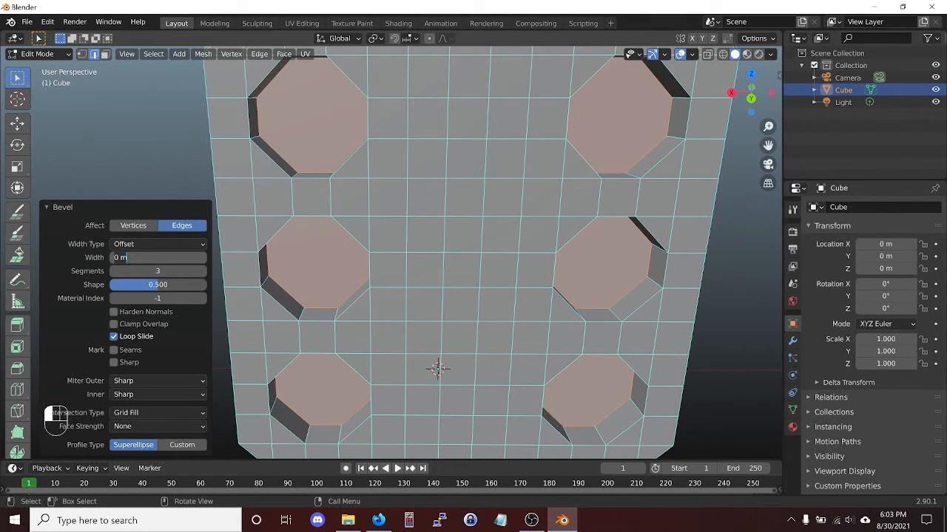
key("BackSpace")
key("BackSpace")
type(".125")
key("Return")
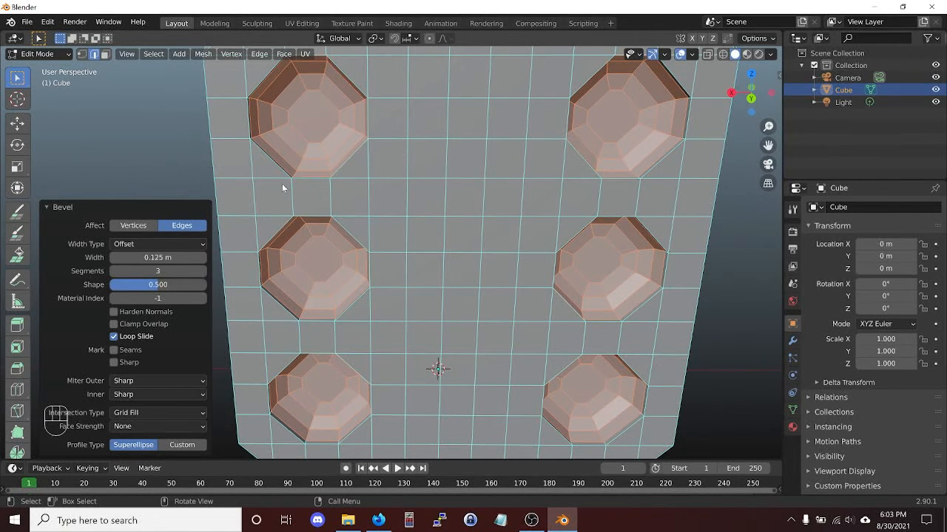
left_click(482, 166)
scroll(444, 187, "down", 3)
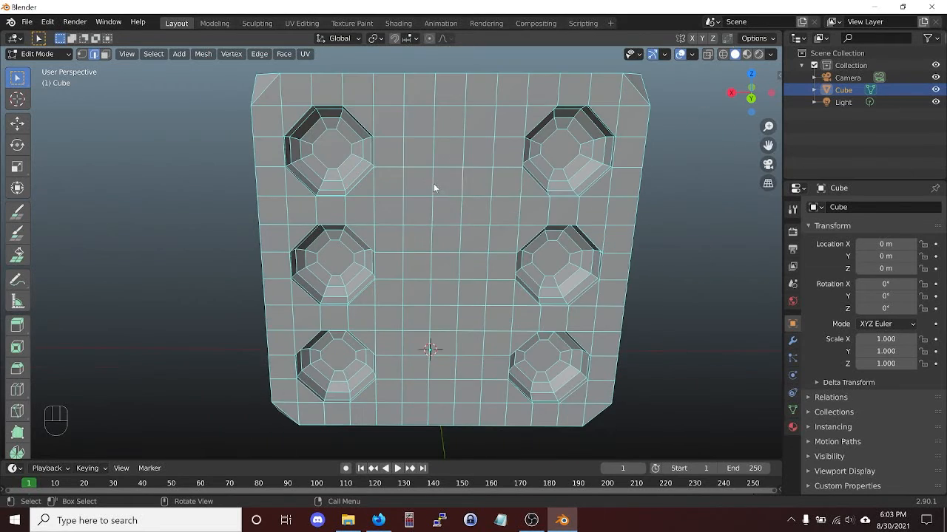
mouse_move(457, 224)
middle_mouse_down()
mouse_move(468, 220)
mouse_move(421, 212)
mouse_move(453, 213)
middle_mouse_up()
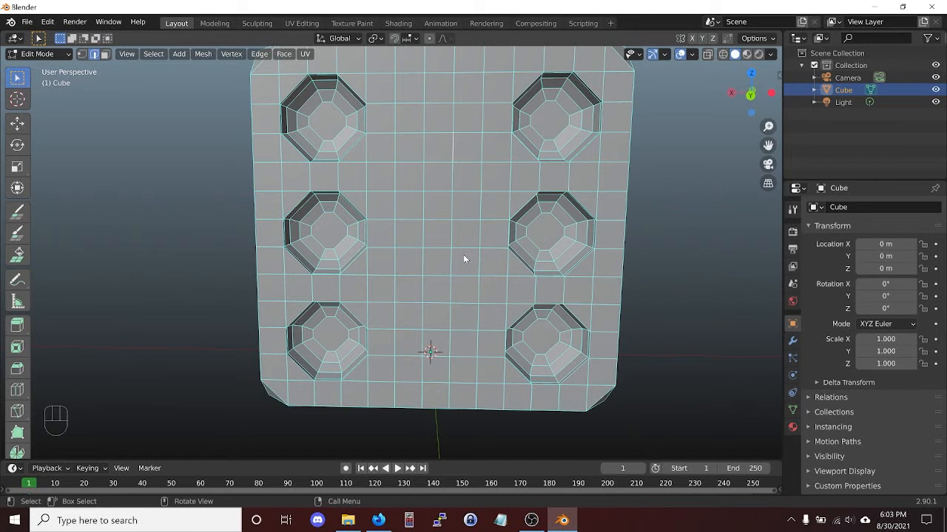
- Reveal the hidden sides, then isolate the right side by growing the selection seven times from its centre face, inverting it and hiding the rest
key("alt+h")
middle_click_drag(249, 235, 336, 222)
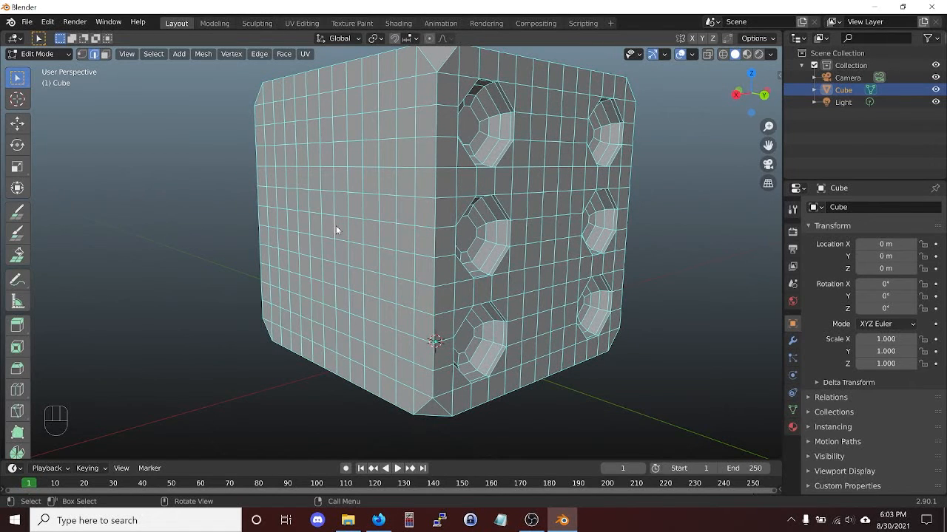
key("KP_3")
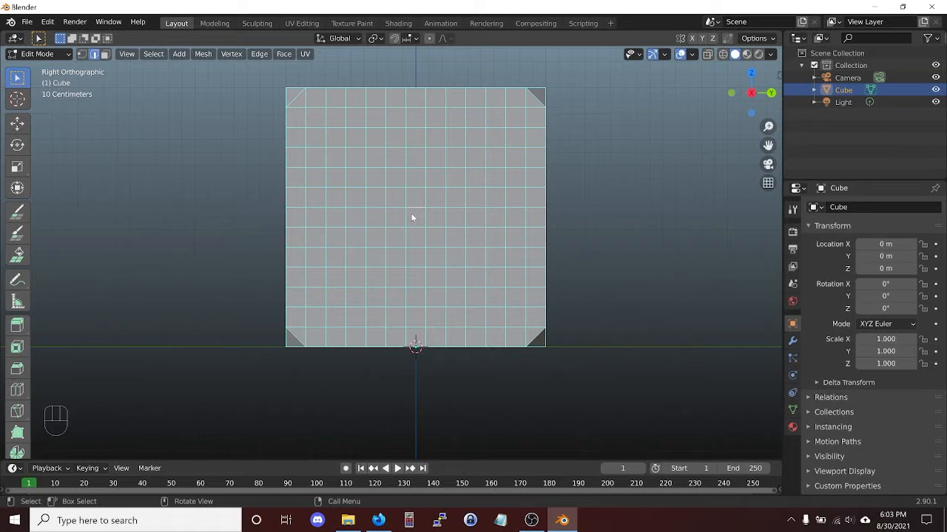
key("3")
key("ctrl+KP_Add")
key("ctrl+KP_Add")
key("ctrl+KP_Add")
key("ctrl+KP_Add")
key("ctrl+KP_Add")
key("ctrl+KP_Add")
key("ctrl+KP_Add")
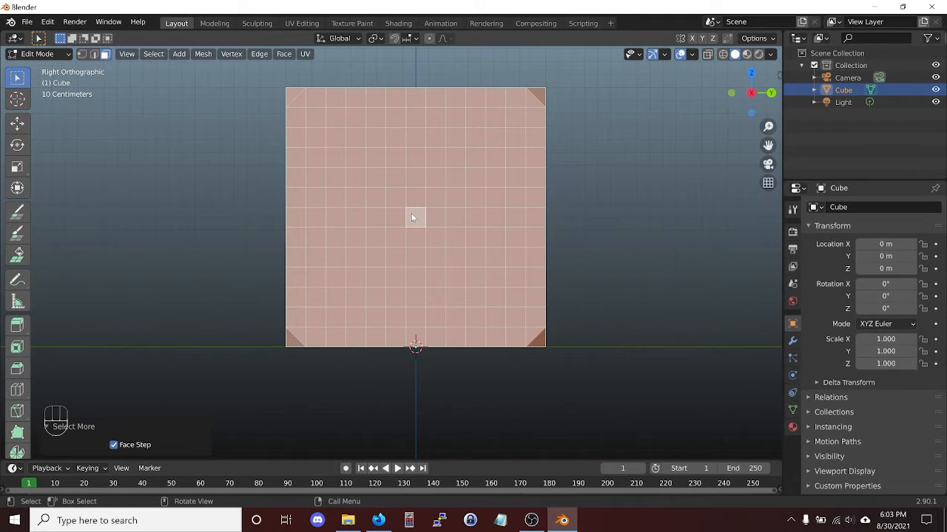
key("ctrl+i")
key("h")
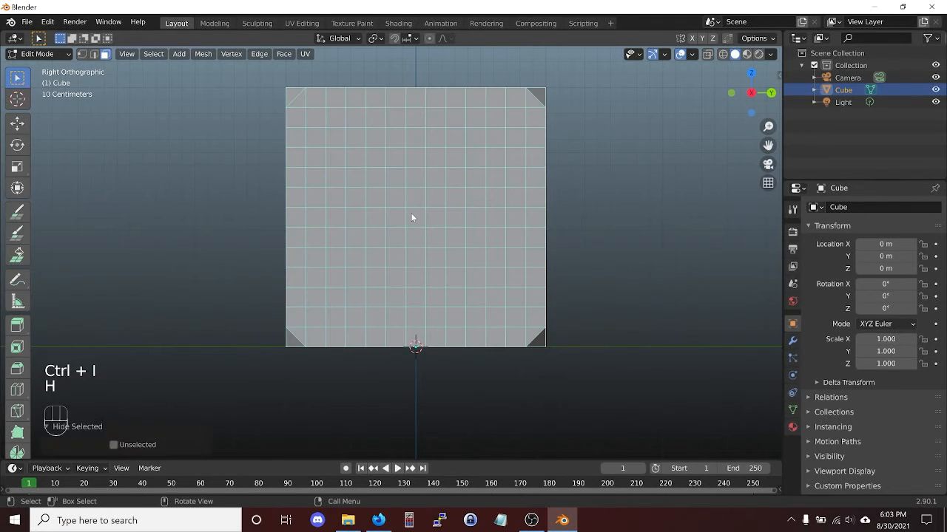
middle_click_drag(412, 218, 425, 239)
key("KP_3")
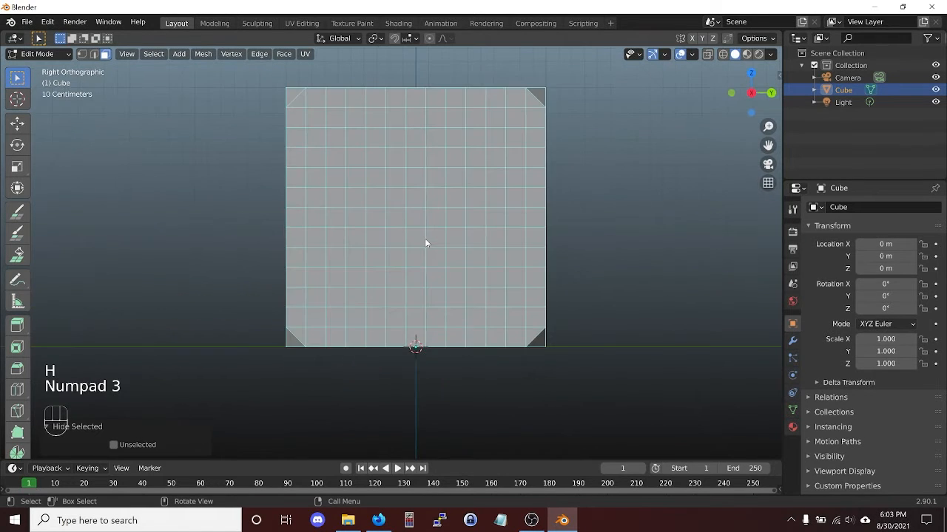
- Delete the edges of three diagonal right-side faces, at column 3 row 3, the centre and column 11 row 11, to open cross-shaped holes
left_click(420, 218)
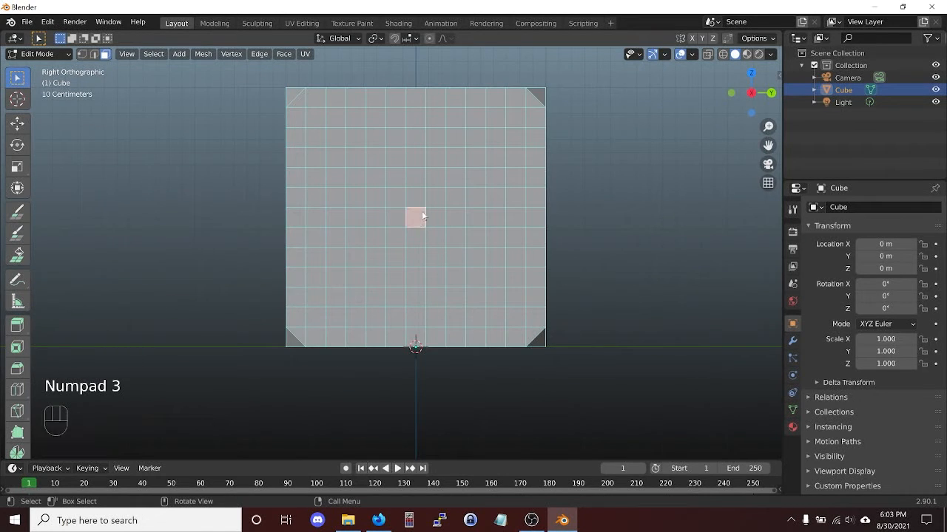
left_click(335, 138, "shift")
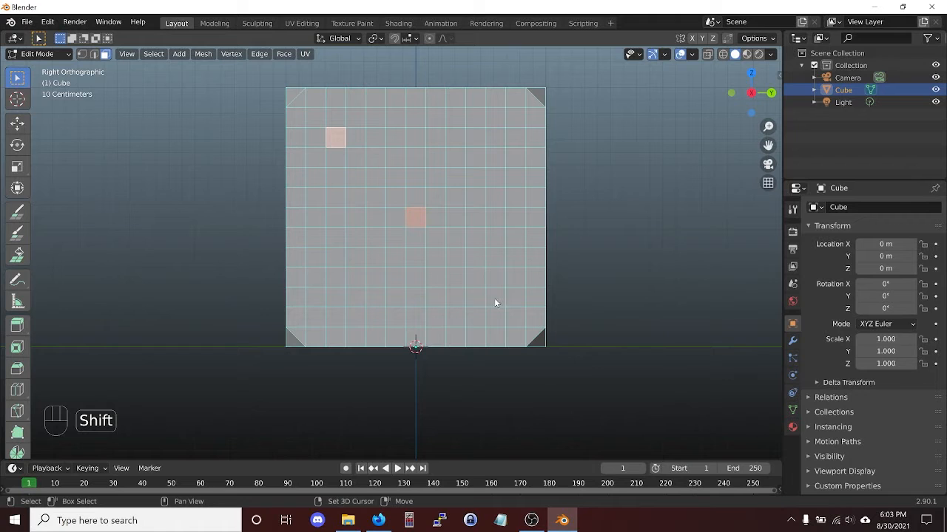
left_click(496, 300, "shift")
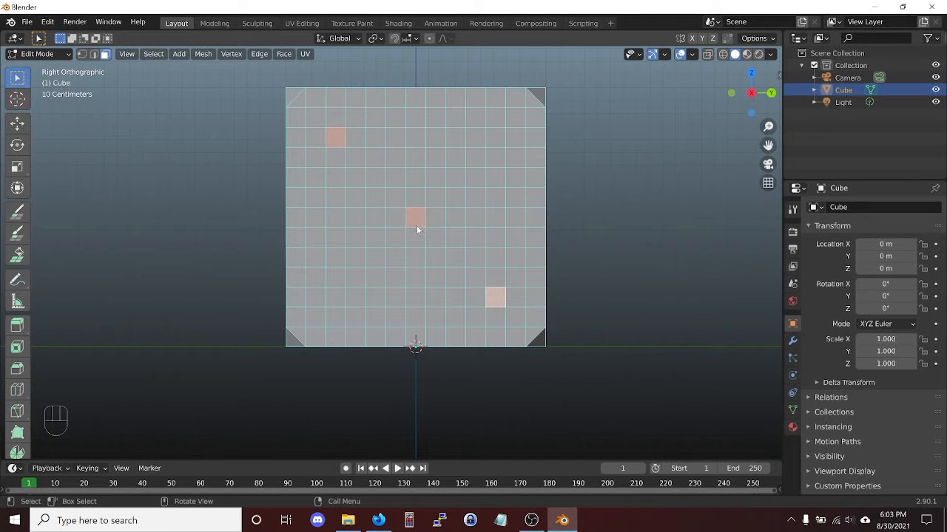
key("x")
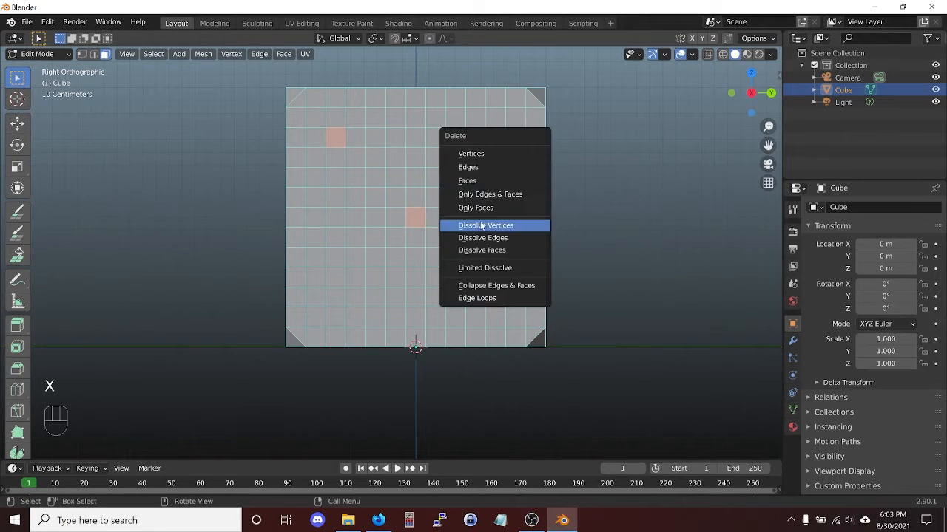
left_click(481, 172)
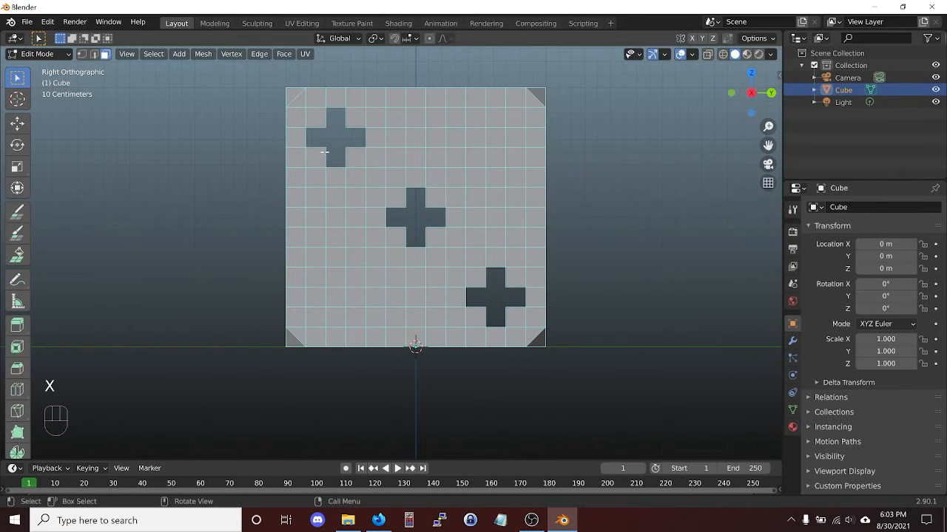
- Dissolve the inner corner vertices of the three cross-shaped holes on the right side to turn them into octagons
key("1")
left_click_drag(315, 119, 352, 158)
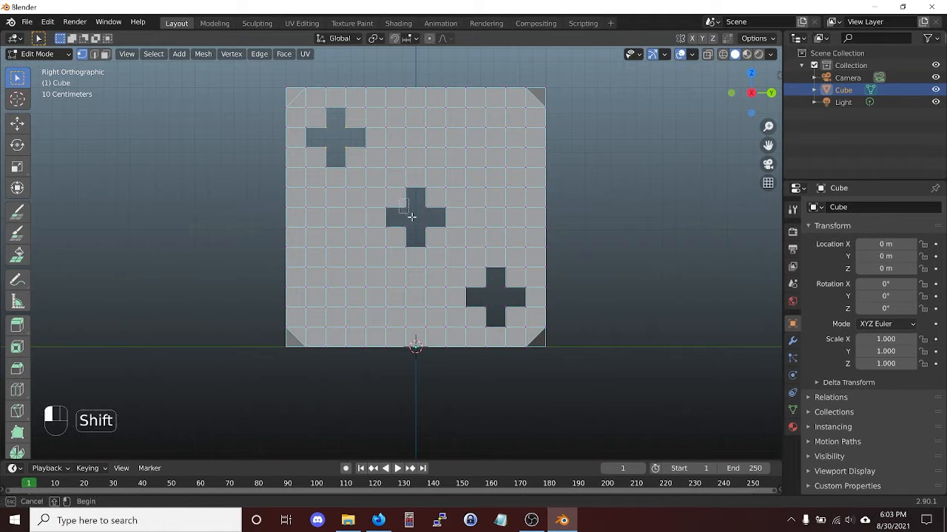
left_click_drag(477, 278, 518, 320, "shift")
key("x")
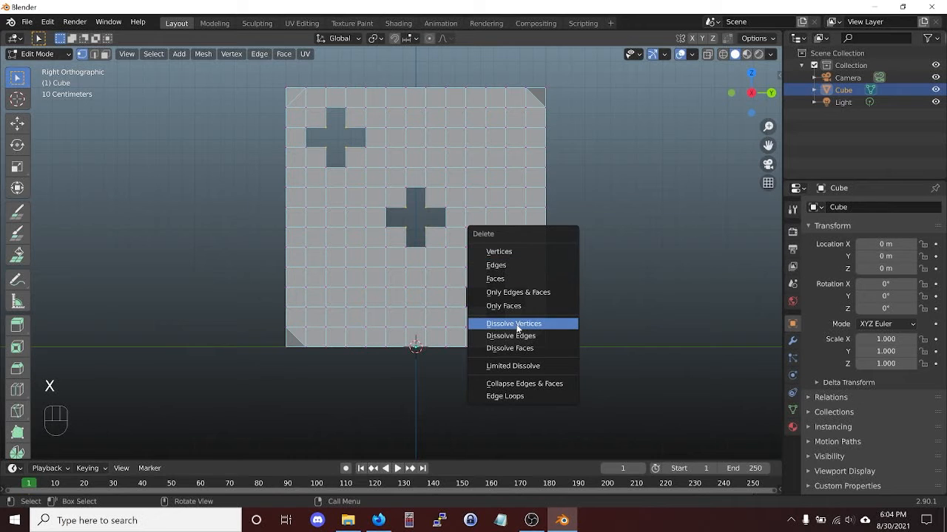
left_click(517, 329)
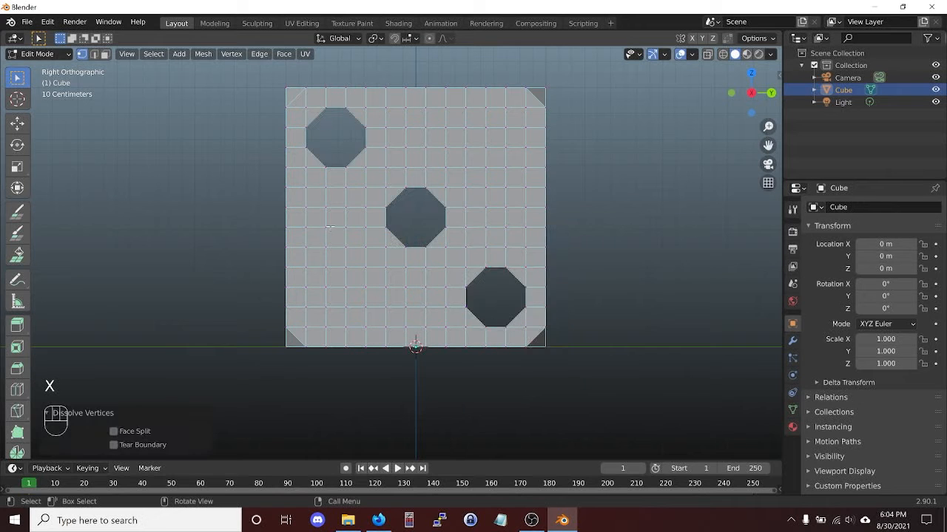
- Extrude the edge loops of the three octagonal holes -0.15 m along global X and fill their inner ends with faces
key("2")
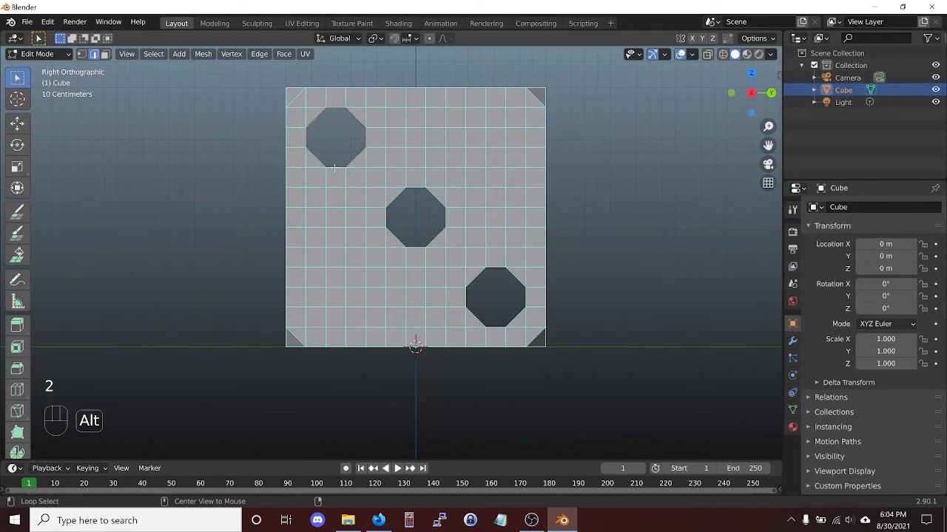
left_click(471, 311, "alt+shift")
middle_click_drag(425, 205, 434, 244)
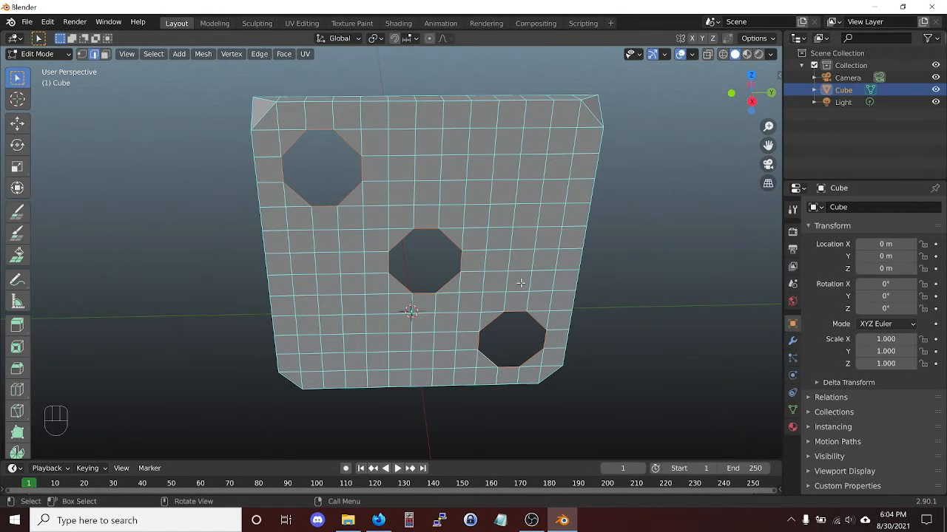
type("ex")
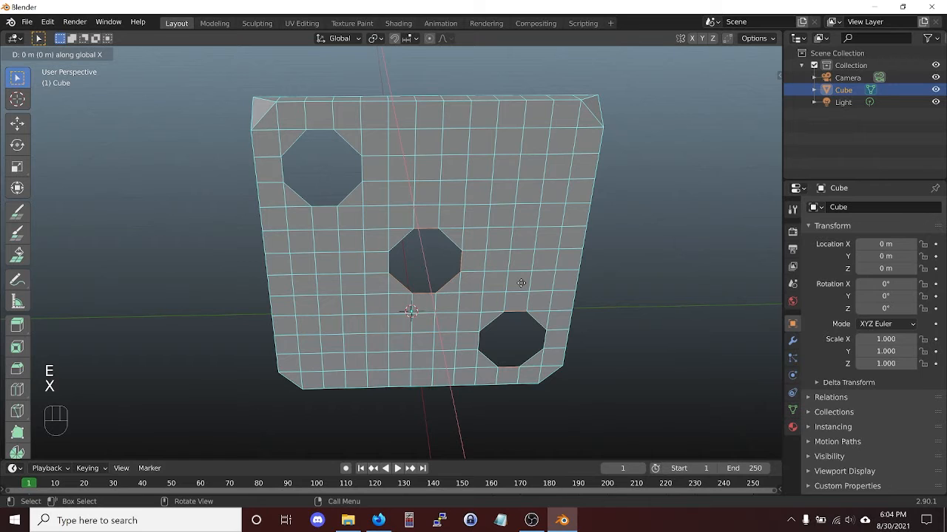
type("-0.15")
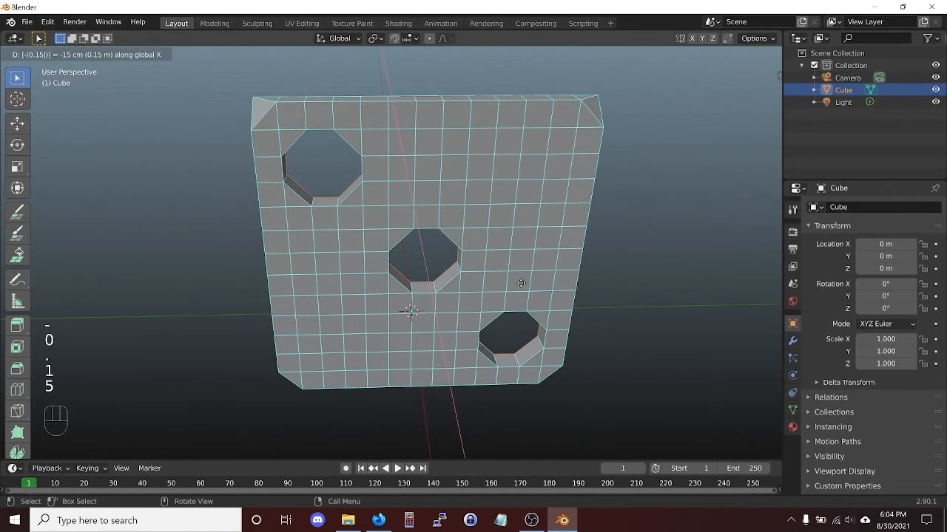
left_click(521, 283)
key("f")
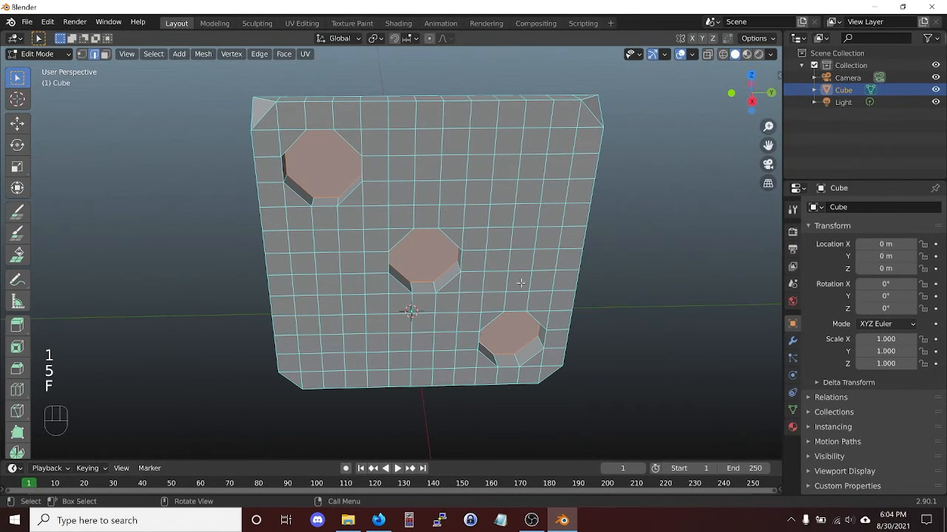
- Bevel the edges of the three filled octagons on the right side with a width of 0.125 m
key("ctrl+b")
key("Return")
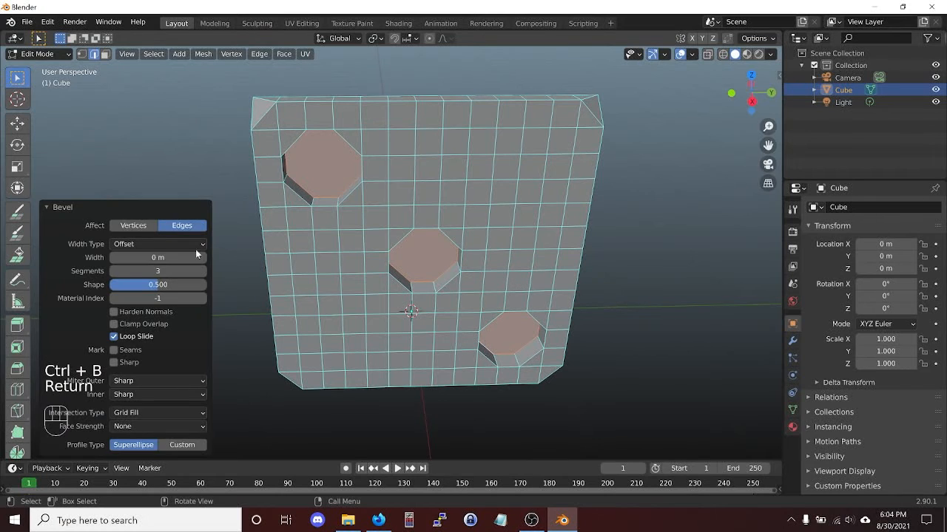
left_click(159, 257)
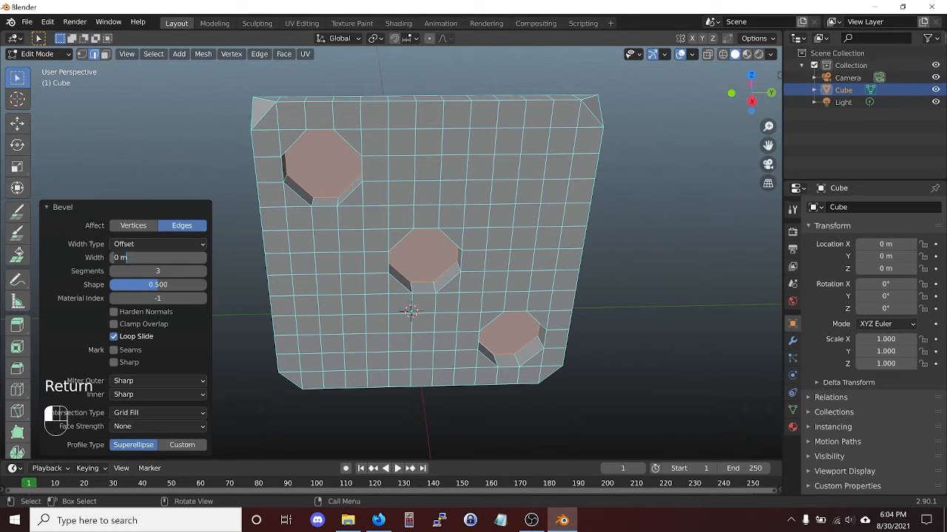
type("0.125")
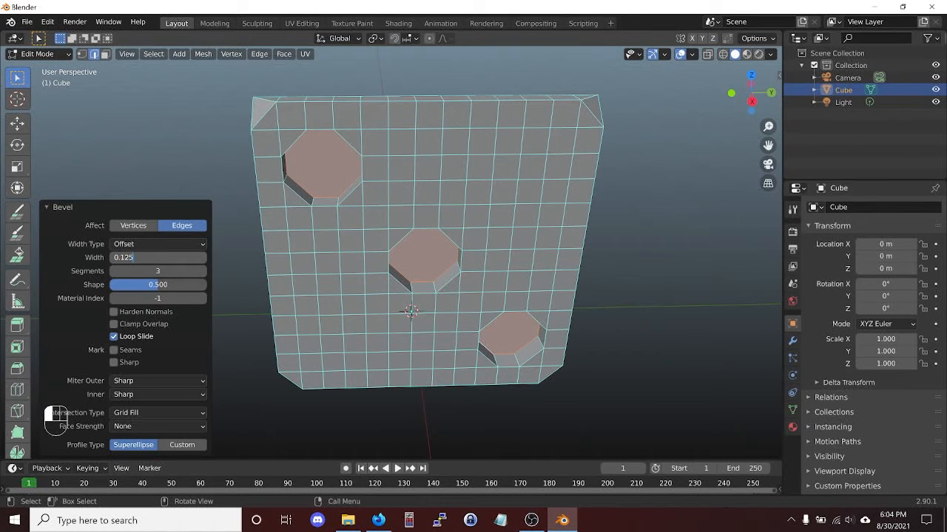
key("Return")
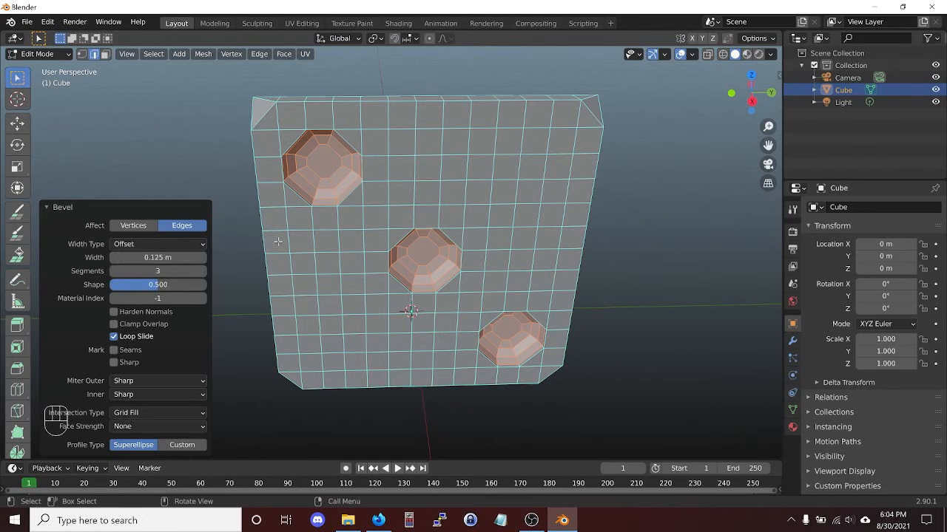
left_click(280, 245)
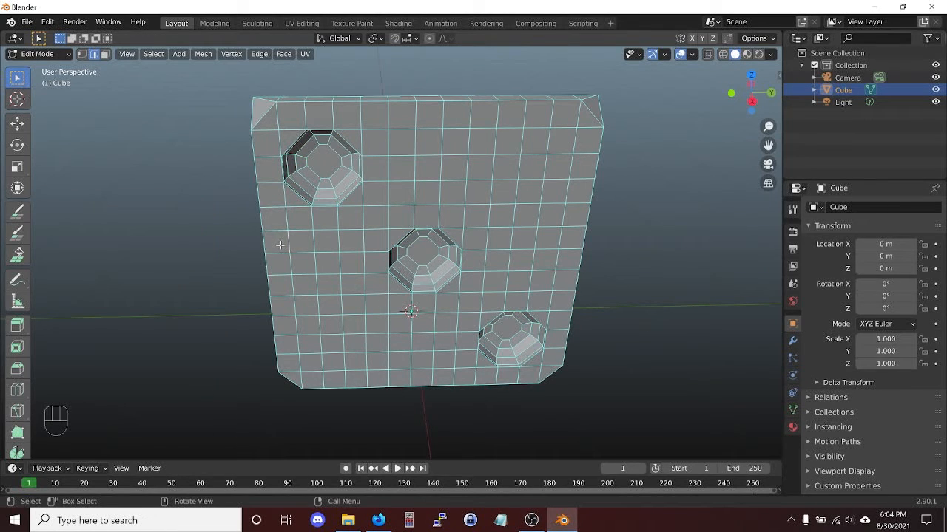
- Reveal the hidden sides, then isolate the left side by growing the selection seven times from its centre face, inverting it and hiding the rest
key("alt+h")
middle_click_drag(291, 239, 386, 216)
key("ctrl+KP_3")
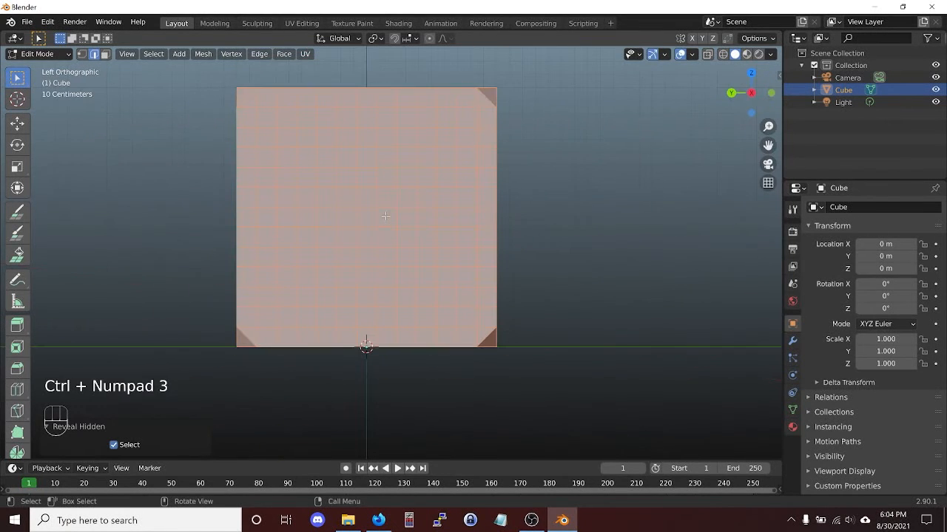
left_click(363, 219)
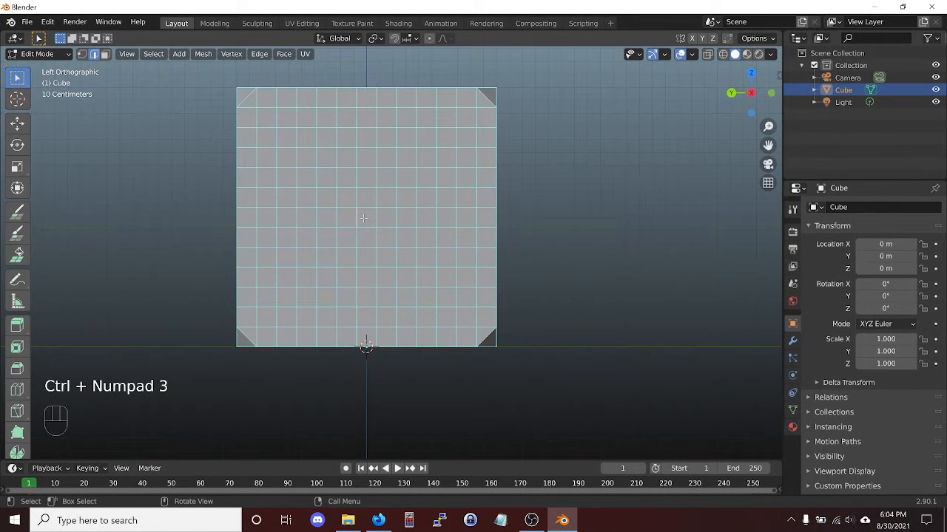
key("3")
left_click(363, 218)
key("ctrl+KP_Add")
key("ctrl+KP_Add")
key("ctrl+KP_Add")
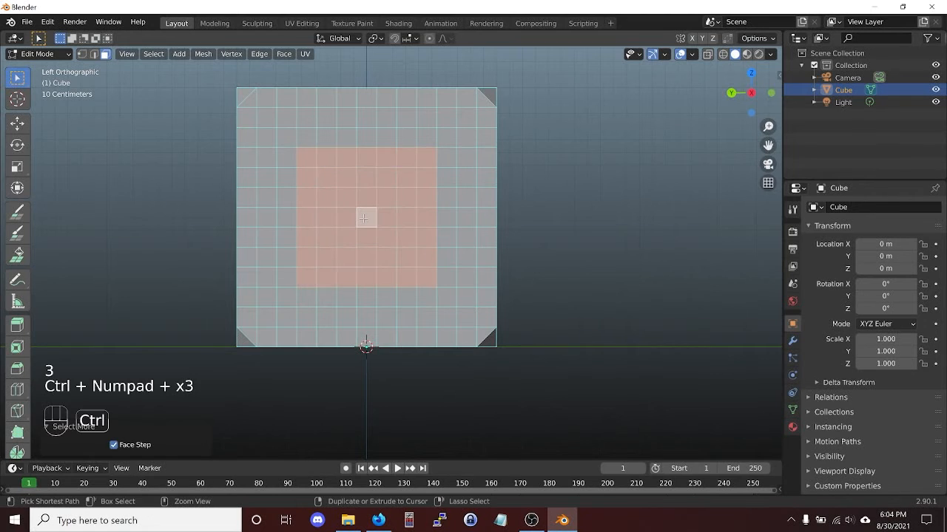
key("ctrl+KP_Add")
key("ctrl+KP_Add")
key("ctrl+KP_Add")
key("ctrl+KP_Add")
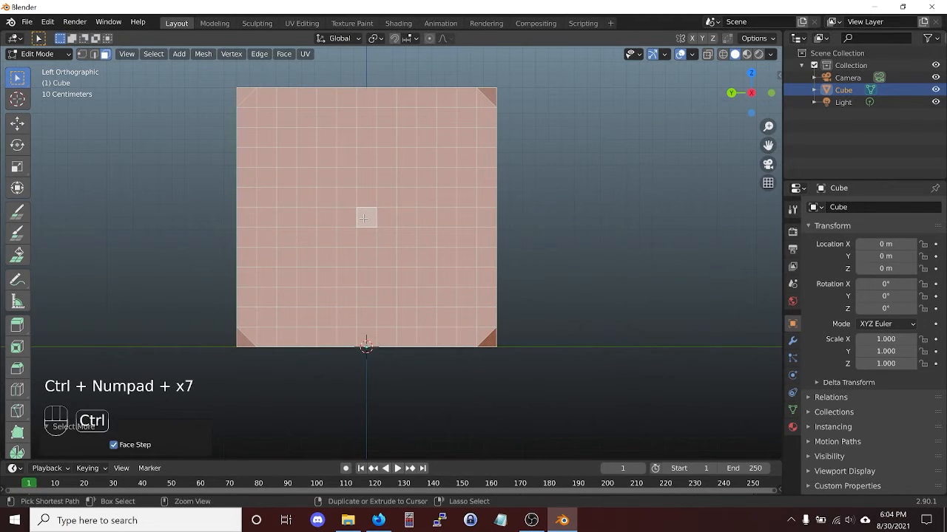
key("ctrl+i")
key("h")
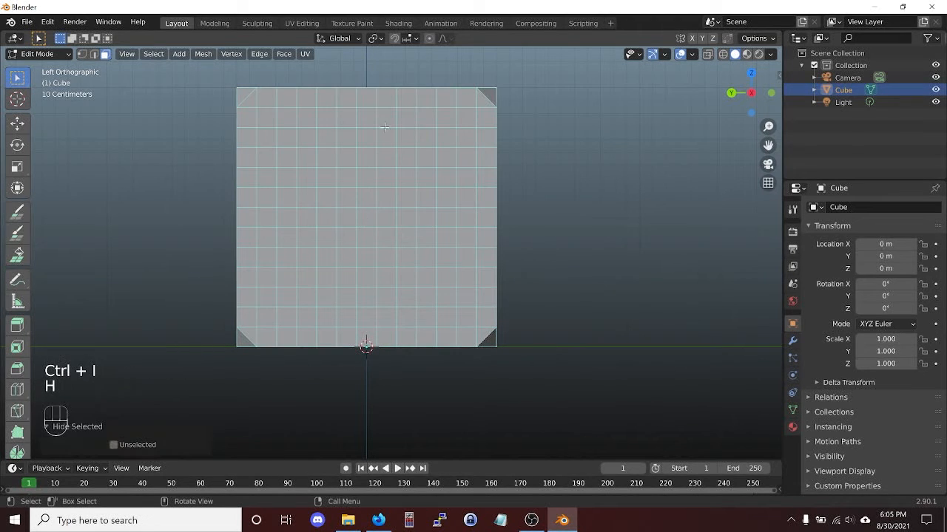
- Cut four cross-shaped holes near the left side's corners by deleting the edges of the third face in from each corner
key("3")
left_click(286, 137)
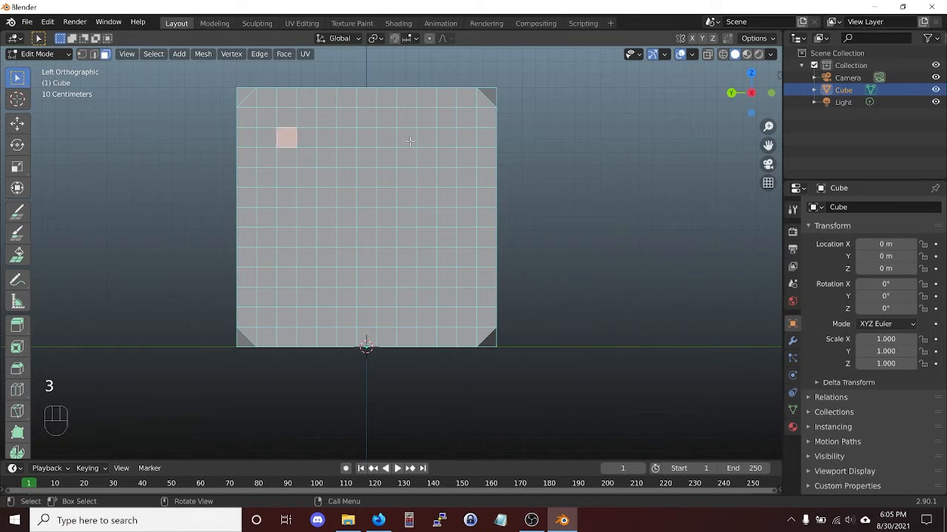
left_click(446, 137, "shift")
left_click(446, 296, "shift")
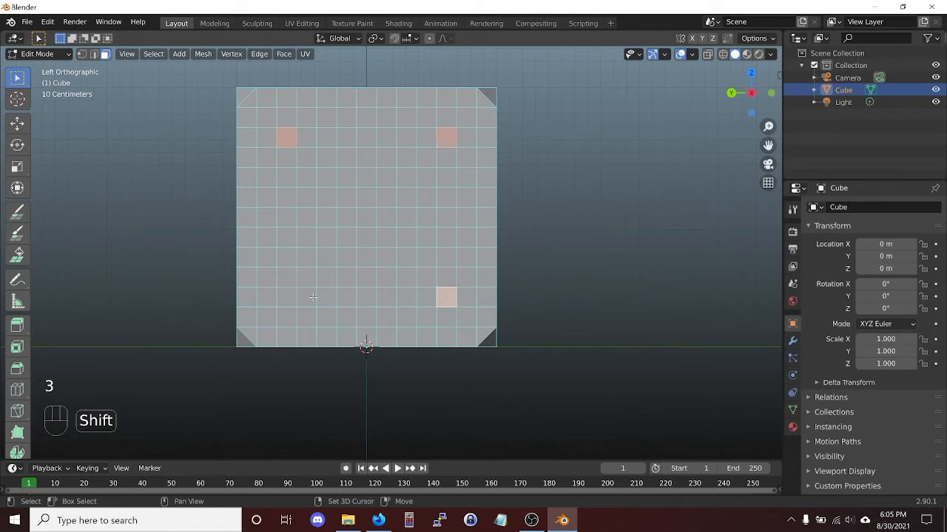
left_click(282, 295, "shift")
key("x")
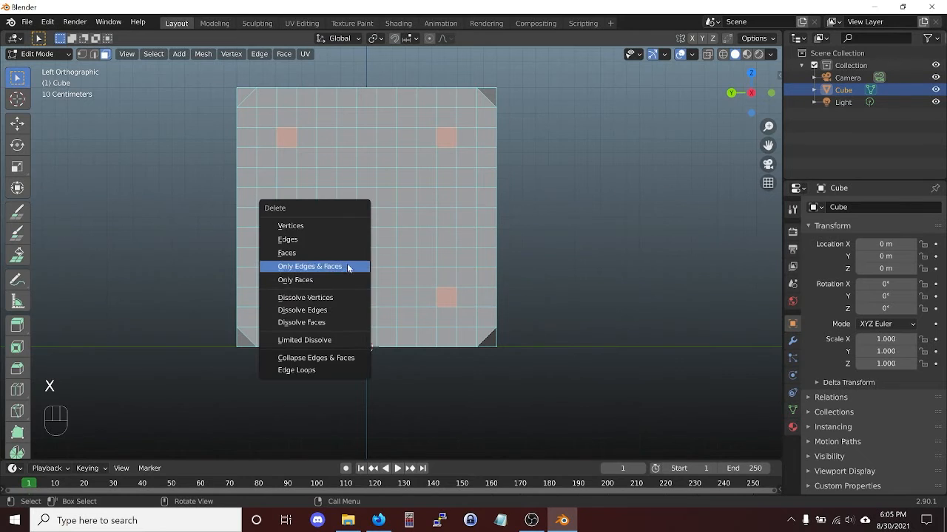
left_click(318, 241)
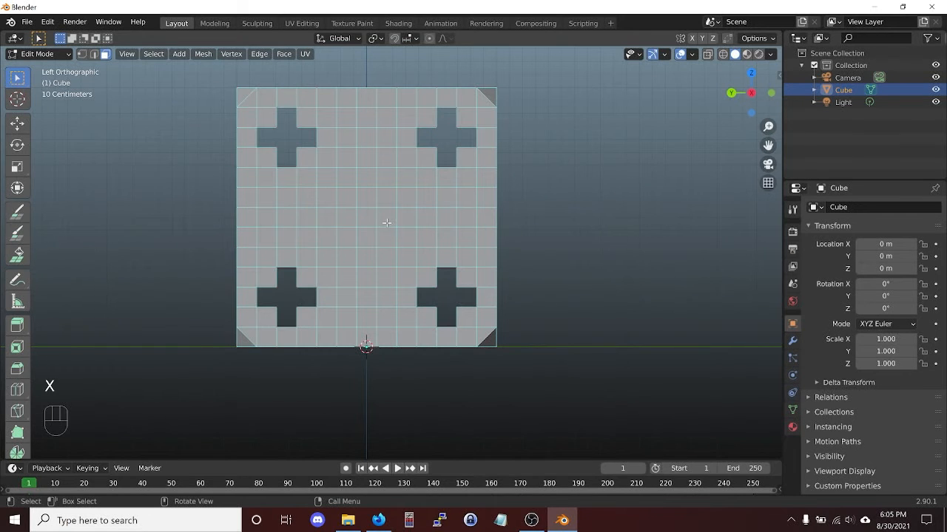
- Dissolve the inner corner vertices of the four cross-shaped holes on the left side to turn them into octagons
key("1")
left_click_drag(259, 117, 301, 159)
left_click_drag(431, 116, 464, 155, "shift")
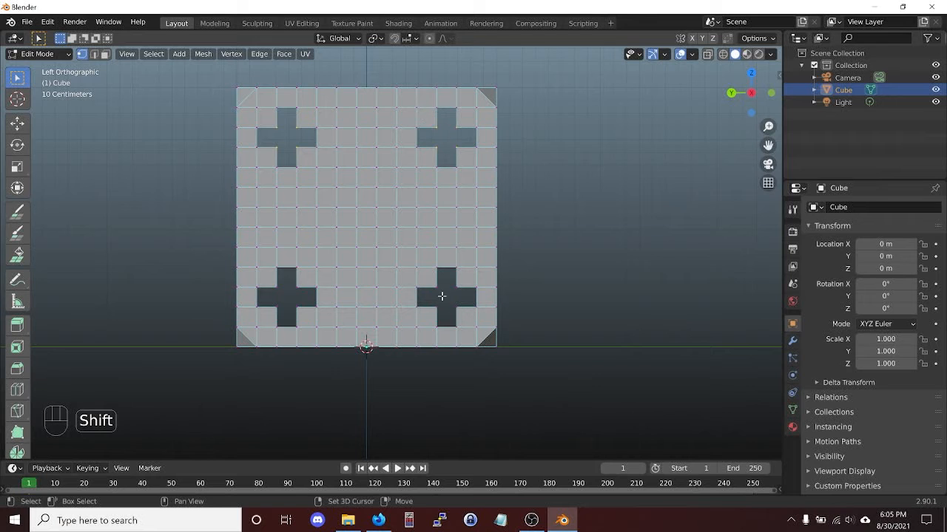
left_click_drag(429, 278, 469, 316, "shift")
left_click_drag(267, 280, 315, 320, "shift")
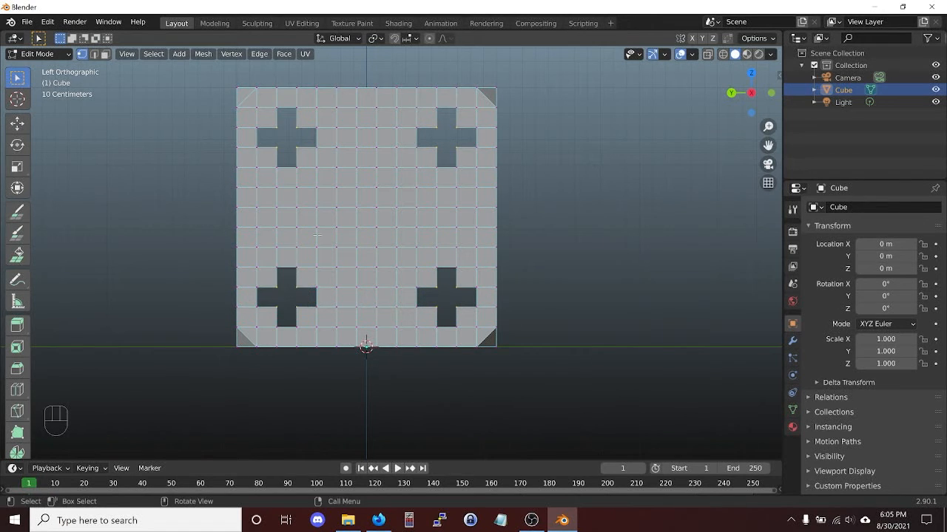
key("x")
left_click(360, 279)
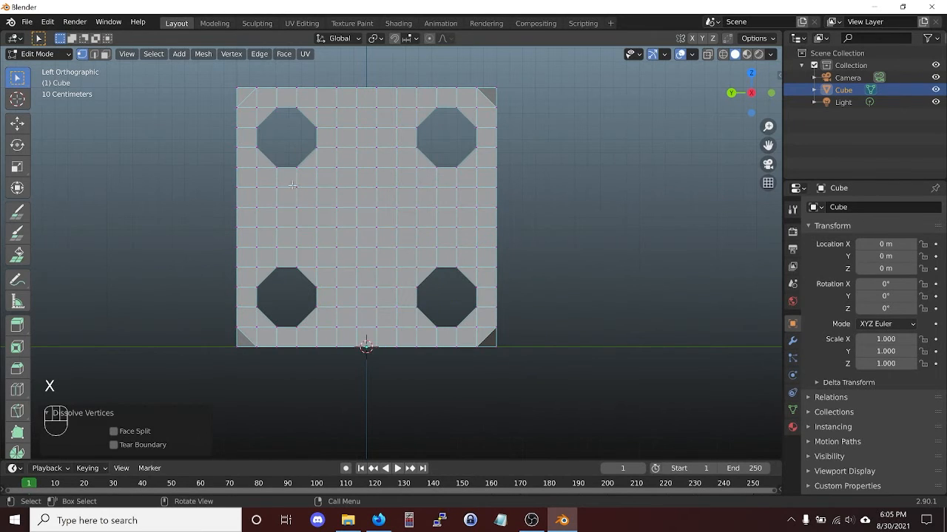
- Extrude the edge loops of the four octagonal holes 0.15 m along global X and fill their inner ends with faces
key("2")
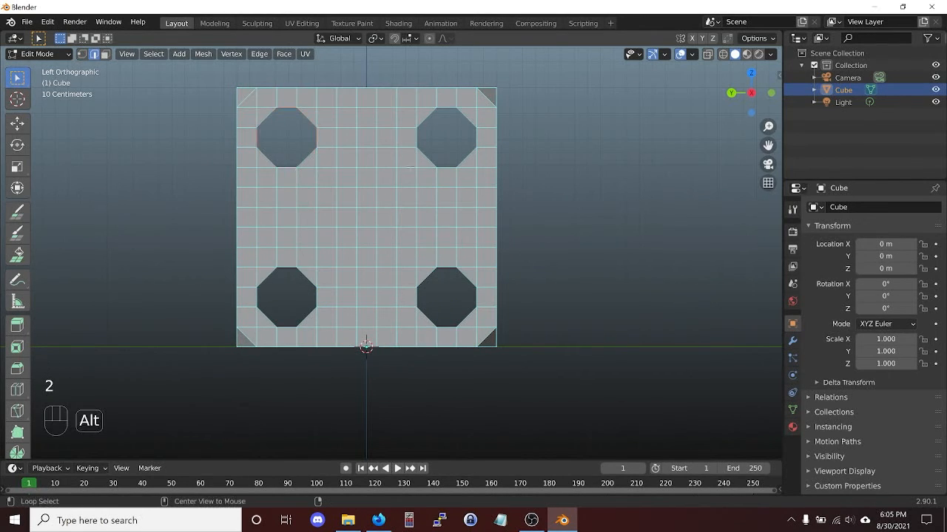
left_click(450, 164, "alt+shift")
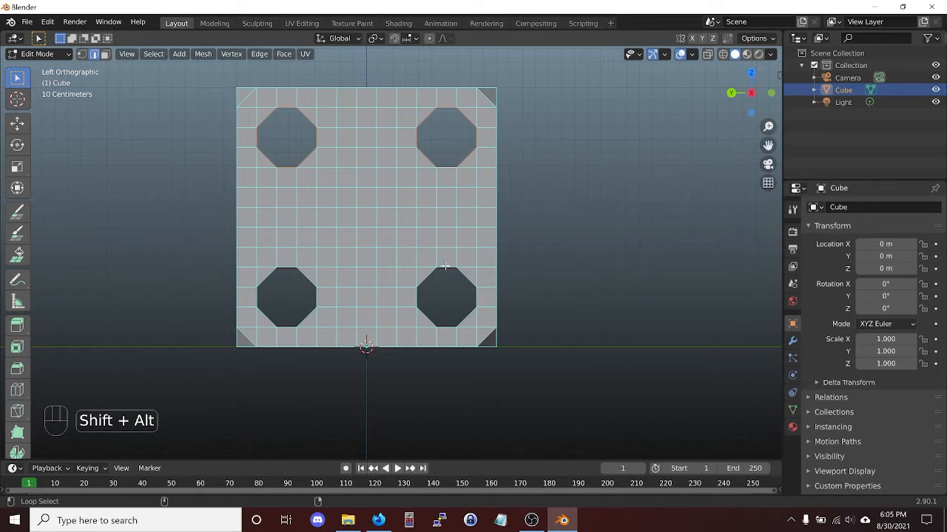
left_click(304, 266, "alt+shift")
middle_click_drag(305, 256, 377, 255)
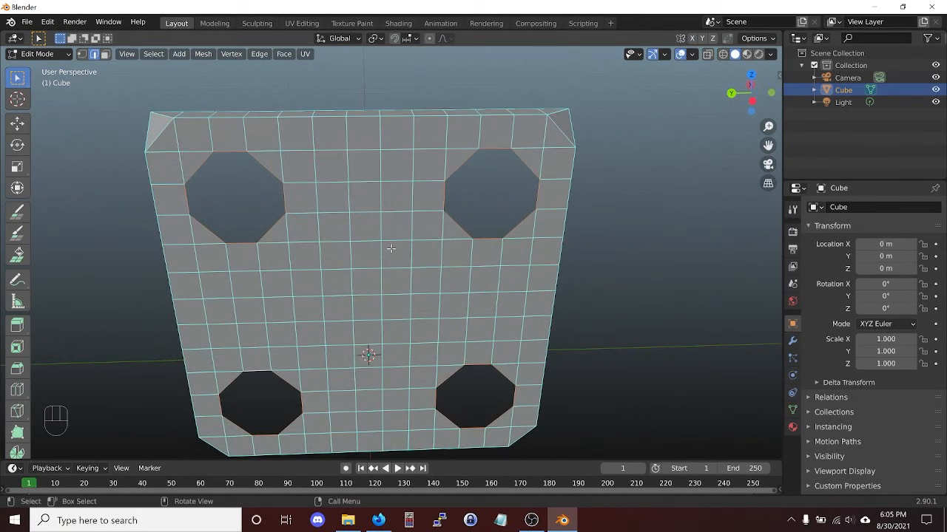
key("e")
type("x")
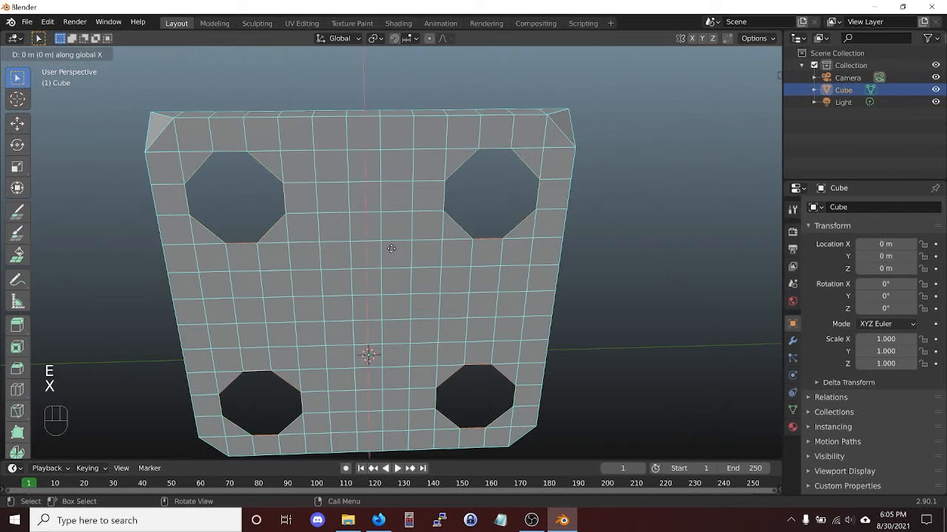
type("0.15")
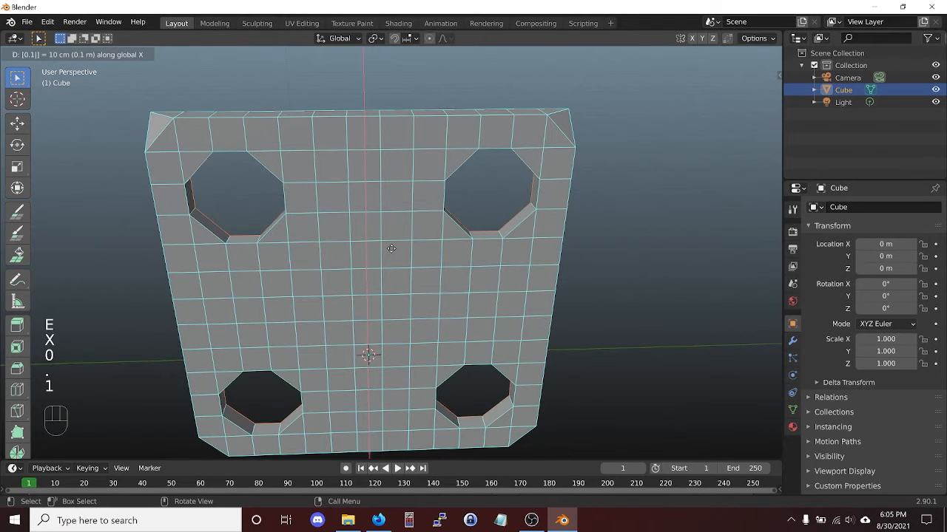
key("Return")
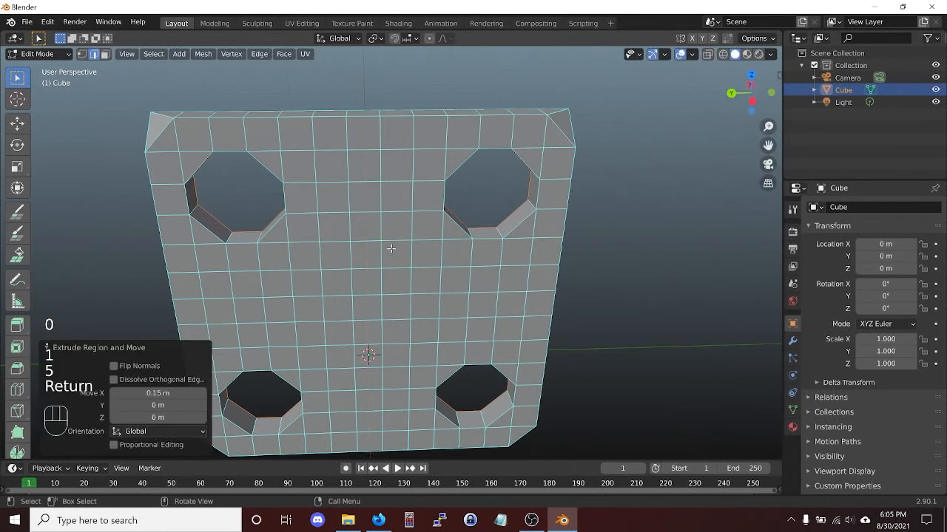
key("f")
- Bevel the edges of the four filled octagons on the left side with a width of 0.1256 m
key("ctrl+b")
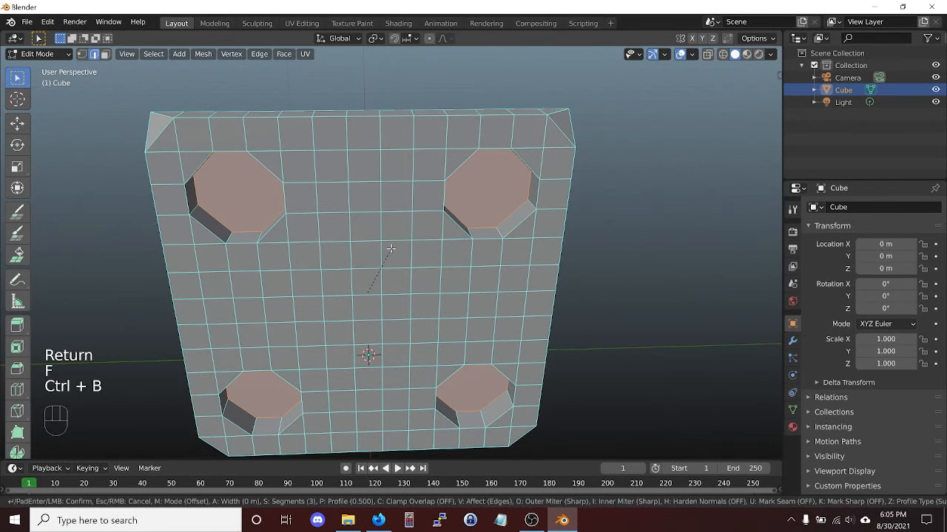
key("Return")
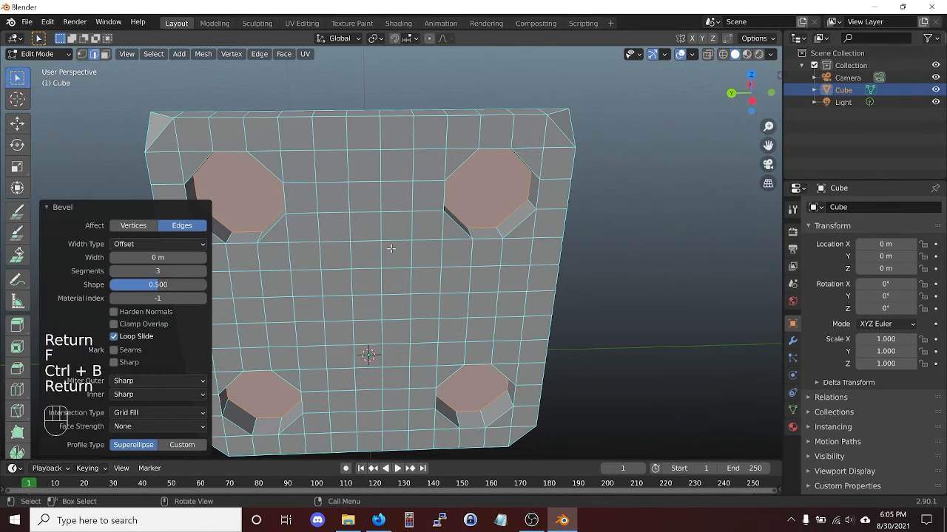
left_click(157, 257)
type("0")
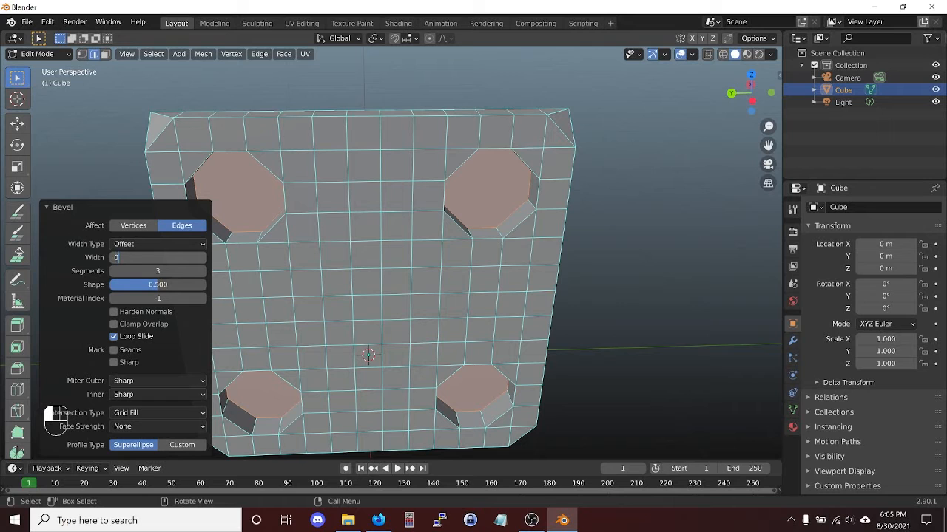
type(".1256")
key("Return")
left_click(326, 249)
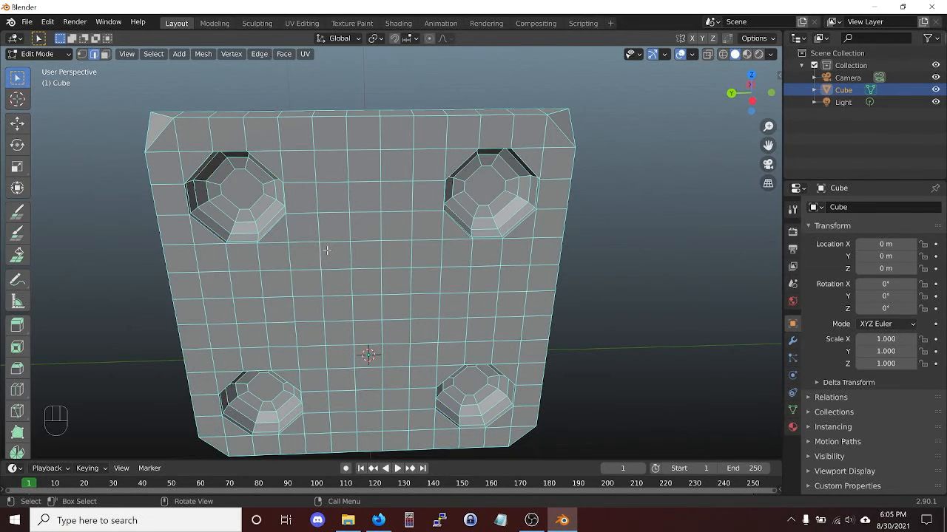
- Reveal the hidden sides and cut five cross-shaped holes in the top side by deleting the edges of its centre face and four near-corner faces
key("alt+h")
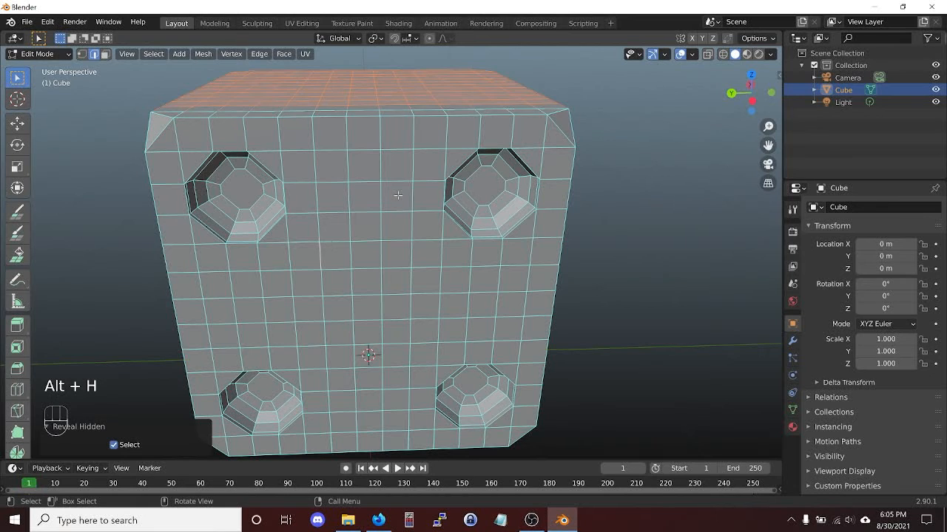
key("KP_7")
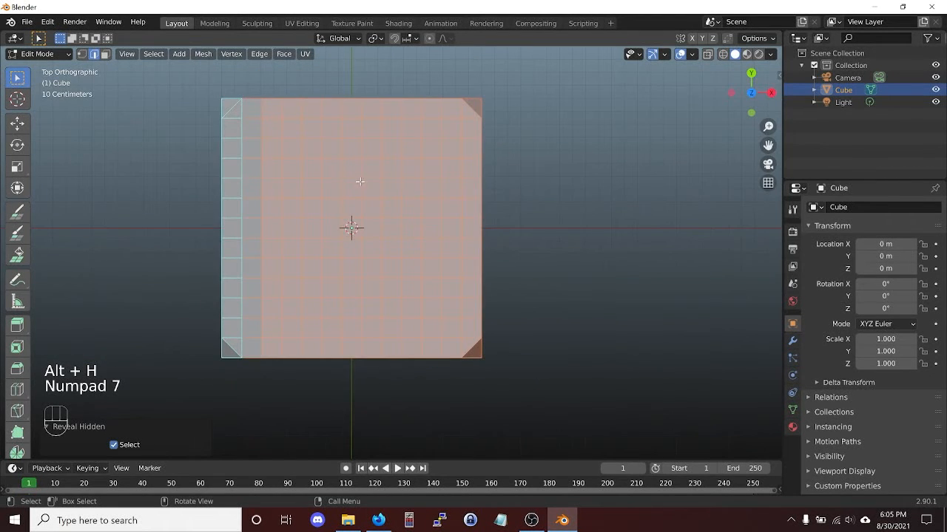
left_click(369, 230)
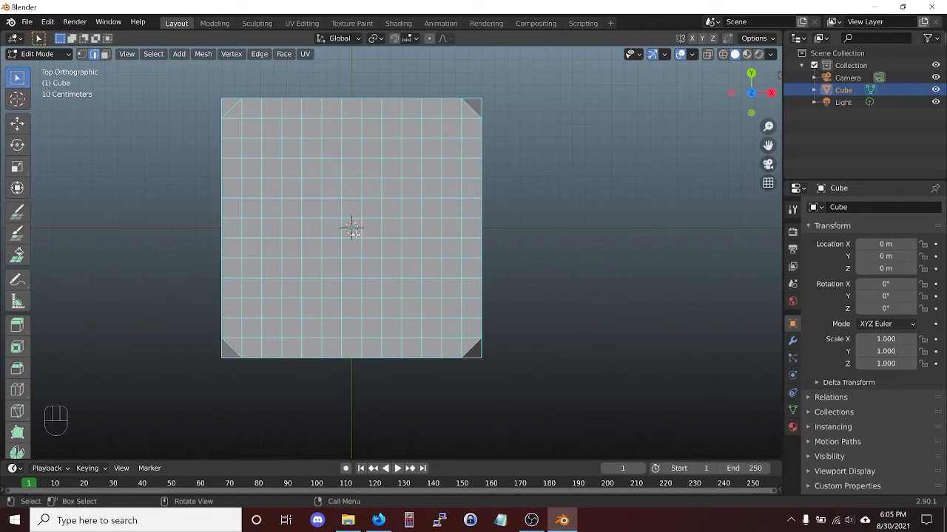
key("3")
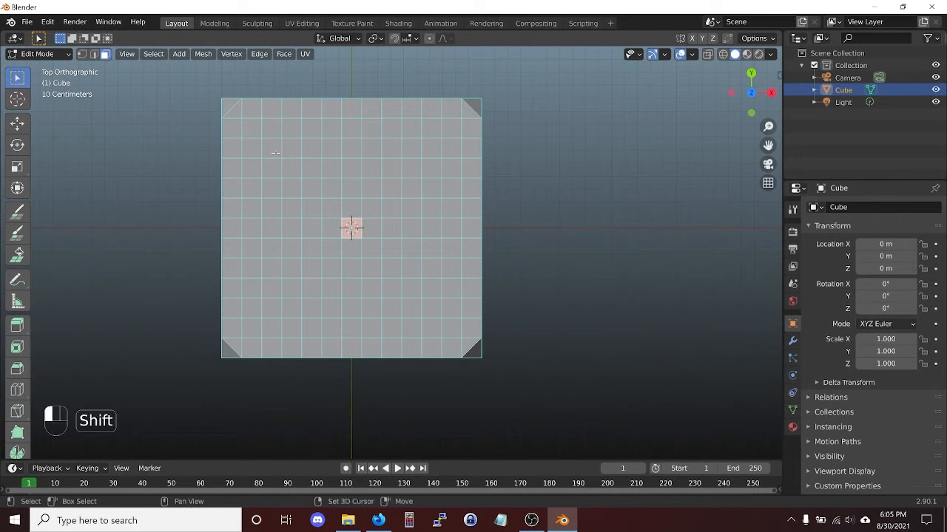
left_click(271, 148, "shift")
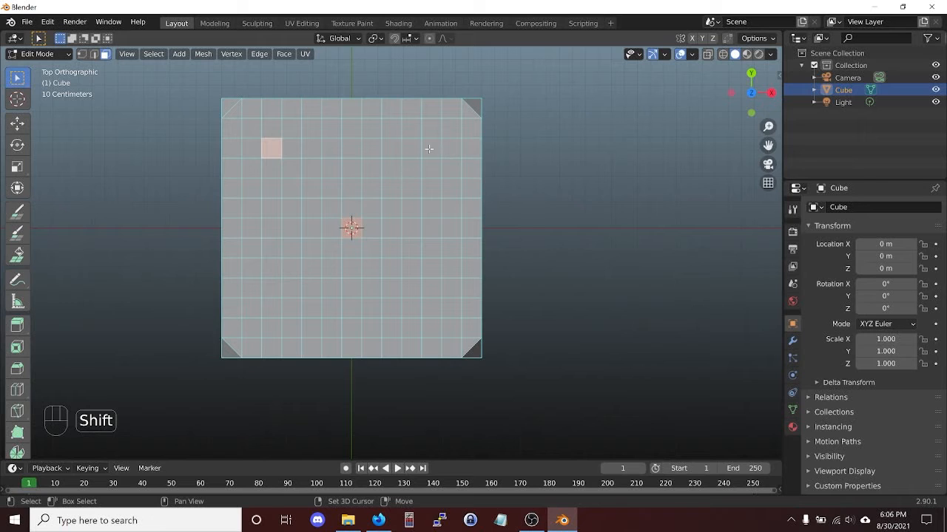
left_click(429, 149, "shift")
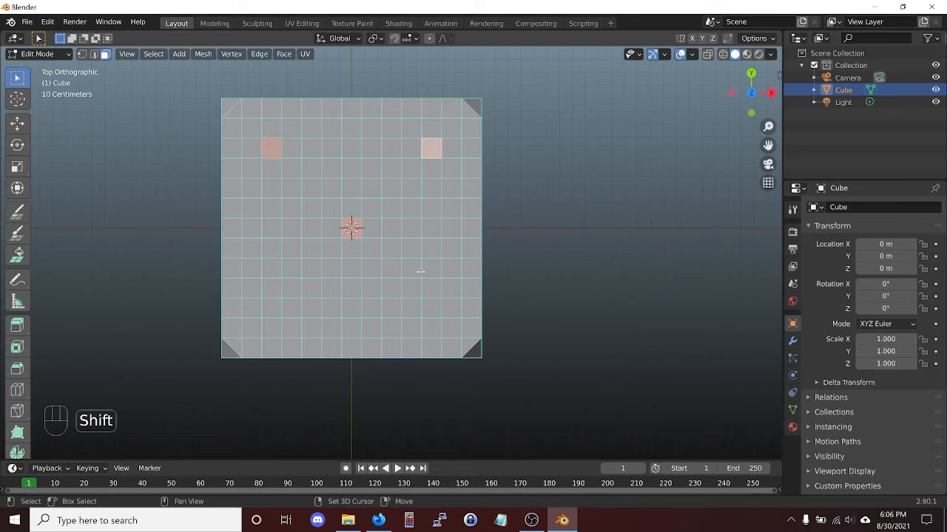
left_click(432, 309, "shift")
left_click(273, 306, "shift")
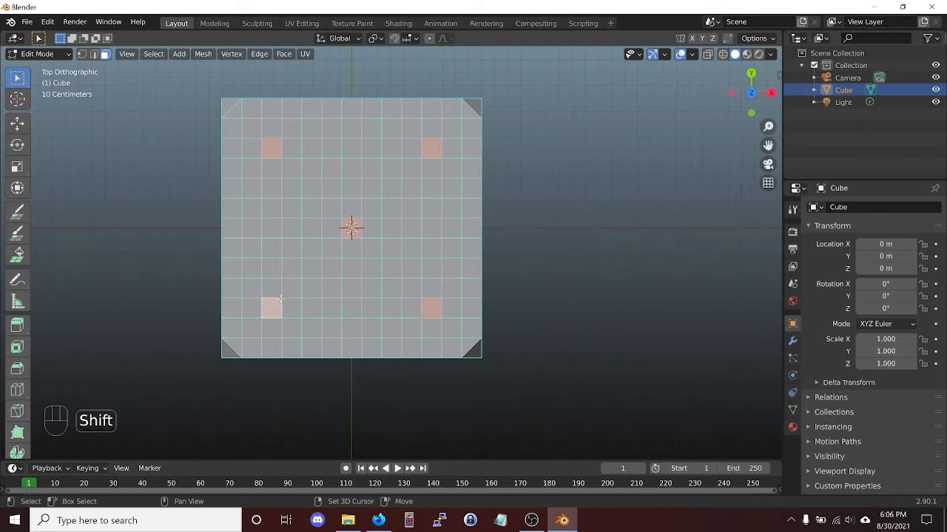
key("x")
left_click(339, 207)
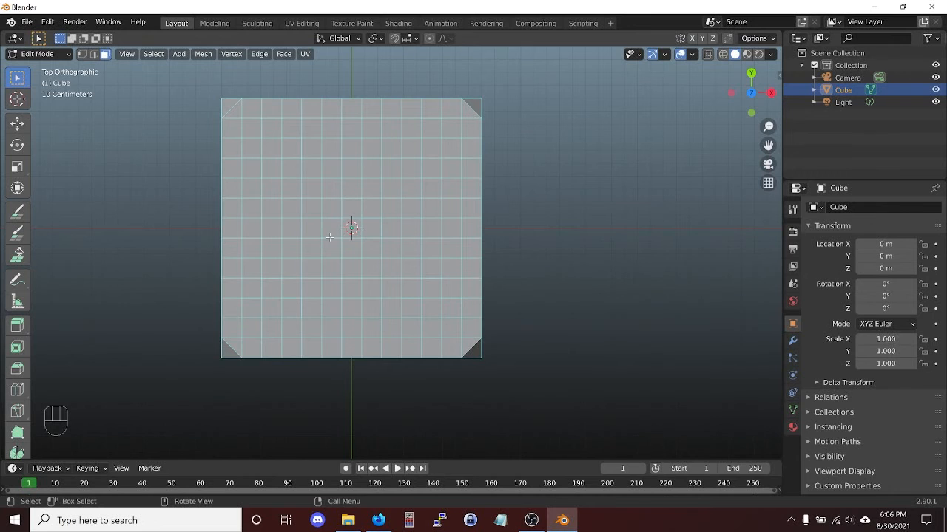
- Isolate the top side by growing the selection nine times from the centre hole's edge, inverting it and hiding the rest
middle_click_drag(296, 281, 303, 287)
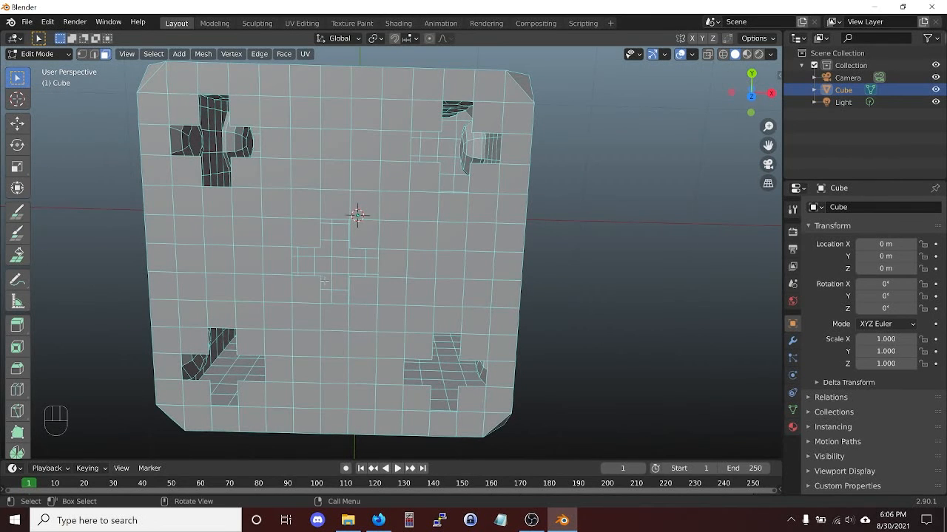
key("2")
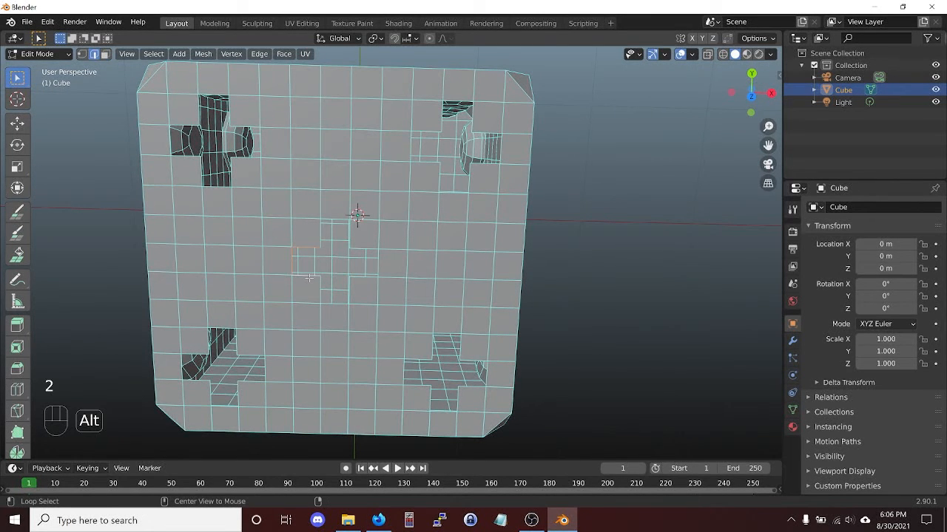
middle_click_drag(320, 292, 342, 302)
key("ctrl+KP_Add")
key("ctrl+KP_Add")
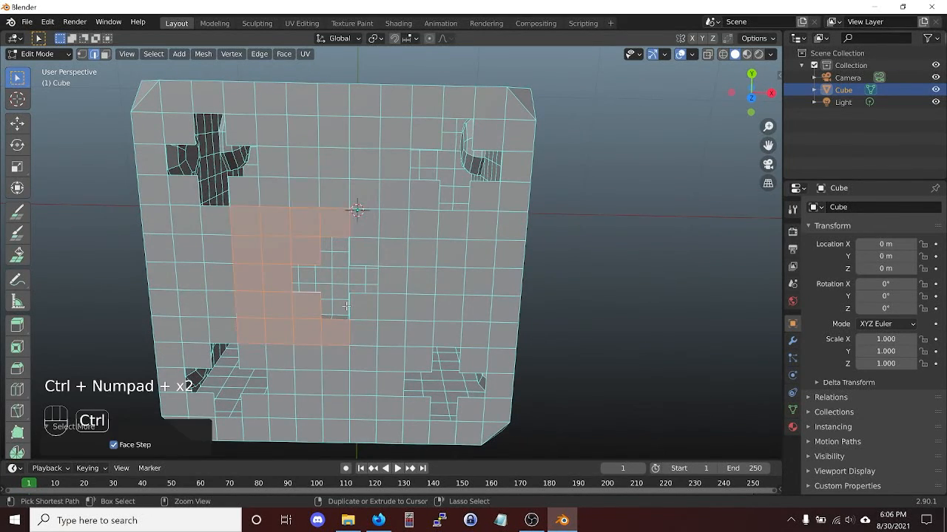
key("ctrl+KP_Add")
key("ctrl+KP_Add")
key("ctrl+KP_Add")
key("ctrl+KP_Add")
key("ctrl+KP_Add")
key("ctrl+KP_Add")
key("ctrl+KP_Add")
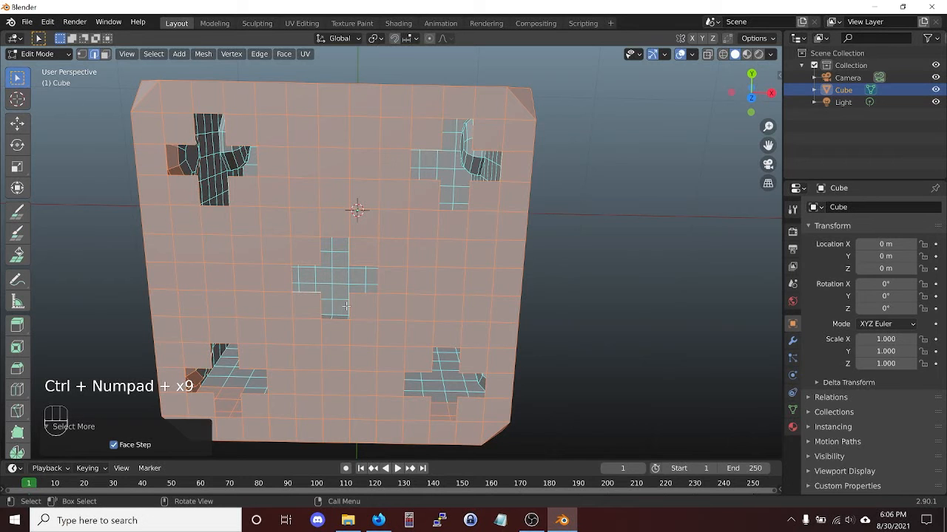
key("ctrl+i")
key("h")
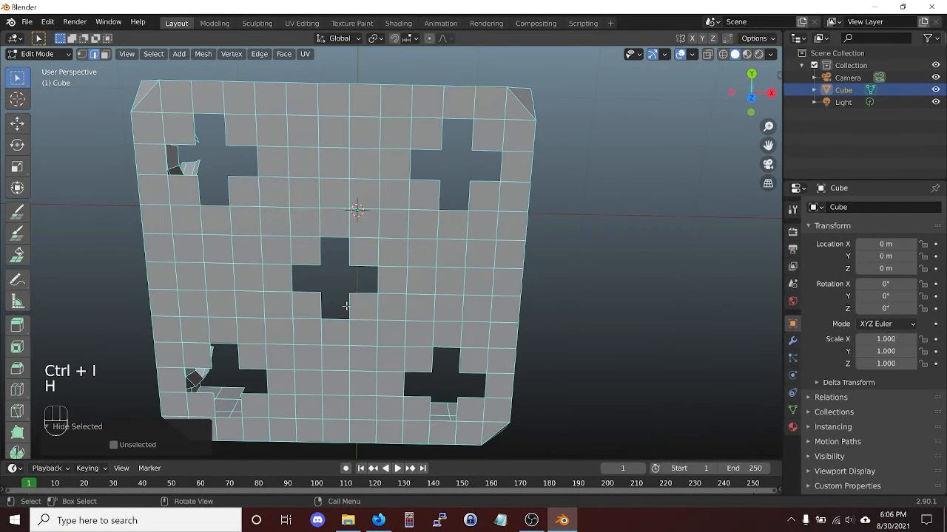
- Dissolve the inner corner vertices of the five cross-shaped holes on the top side to turn them into octagons
key("KP_7")
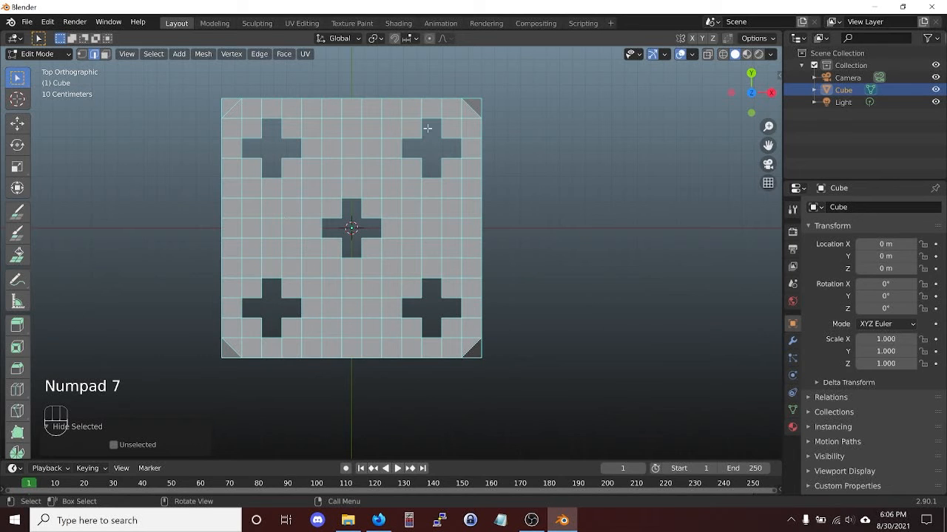
key("1")
left_click_drag(253, 132, 289, 164)
left_click_drag(415, 133, 448, 161, "shift")
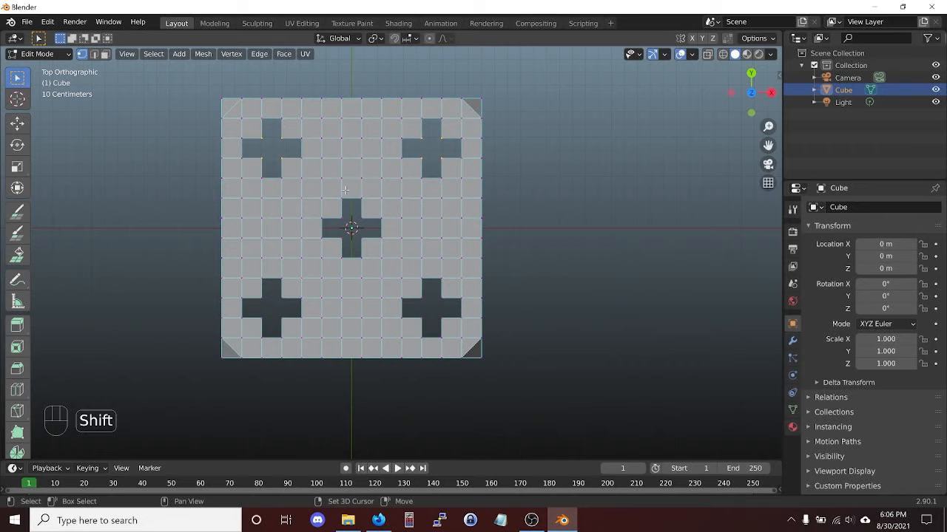
left_click_drag(337, 211, 370, 250, "shift")
left_click_drag(255, 287, 291, 328, "shift")
left_click_drag(411, 293, 451, 327, "shift")
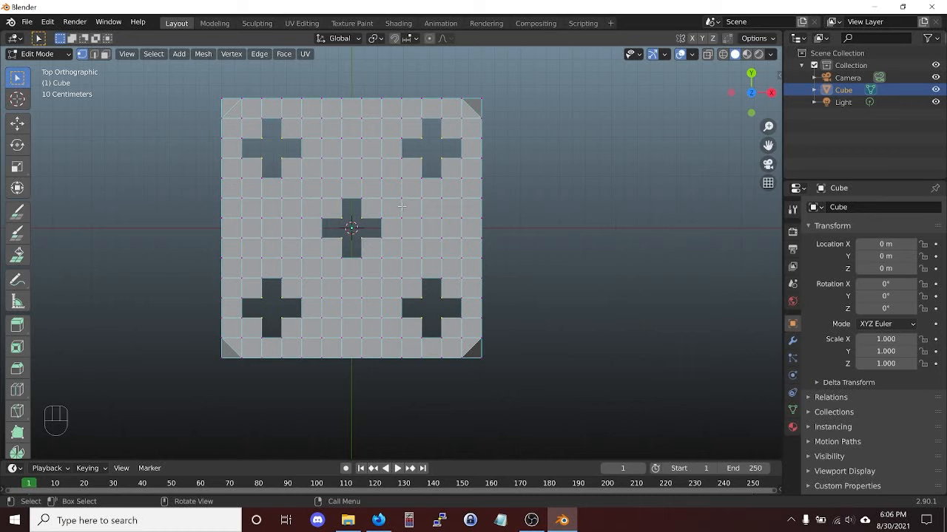
key("x")
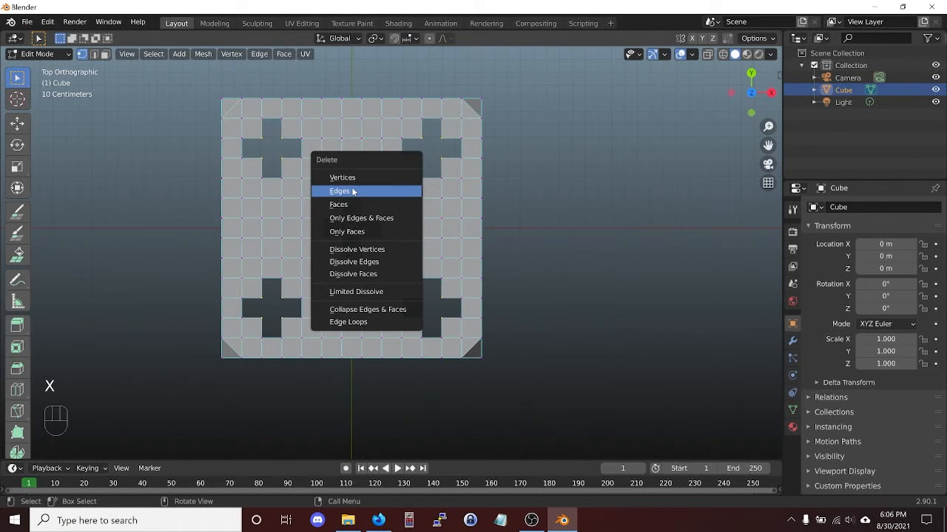
left_click(368, 250)
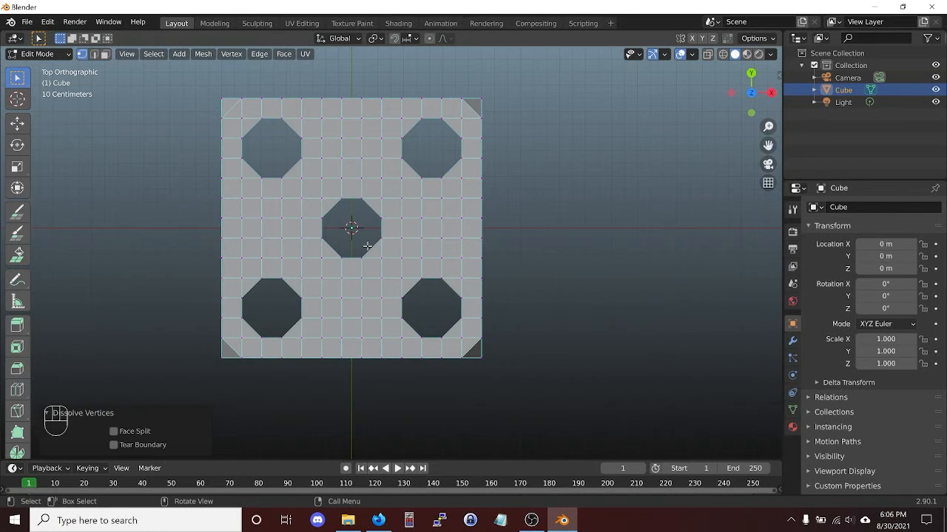
- Extrude the rims of the five octagonal holes on the top side by -0.15 m along Z and fill their inner ends
key("2")
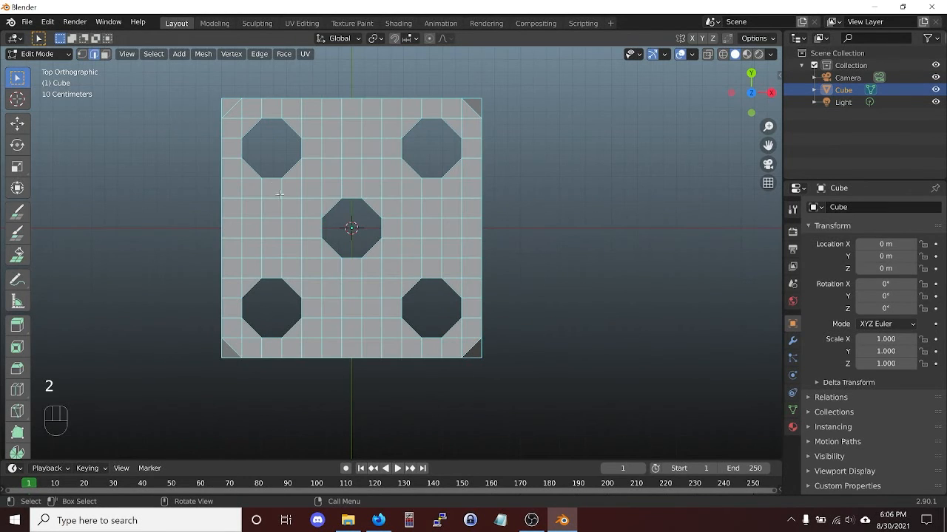
left_click(271, 178, "alt")
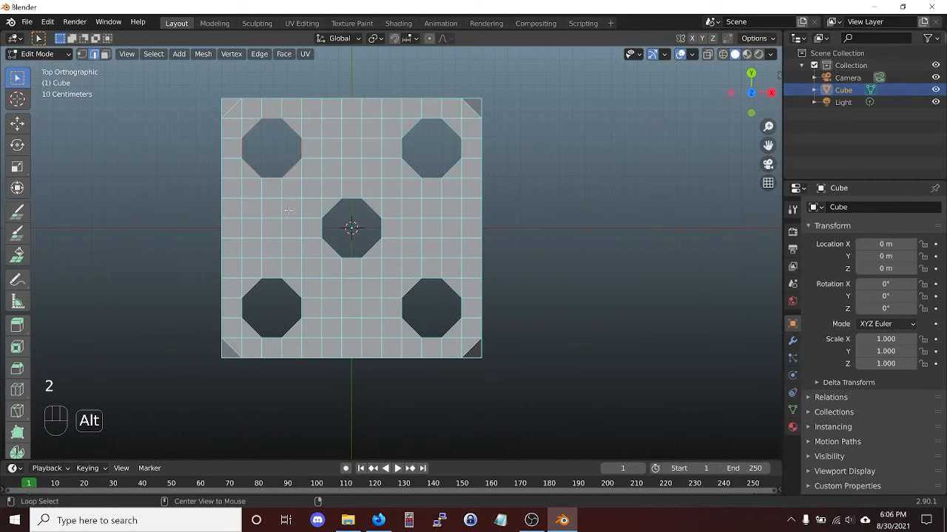
left_click(297, 292, "alt+shift")
left_click(353, 251, "alt+shift")
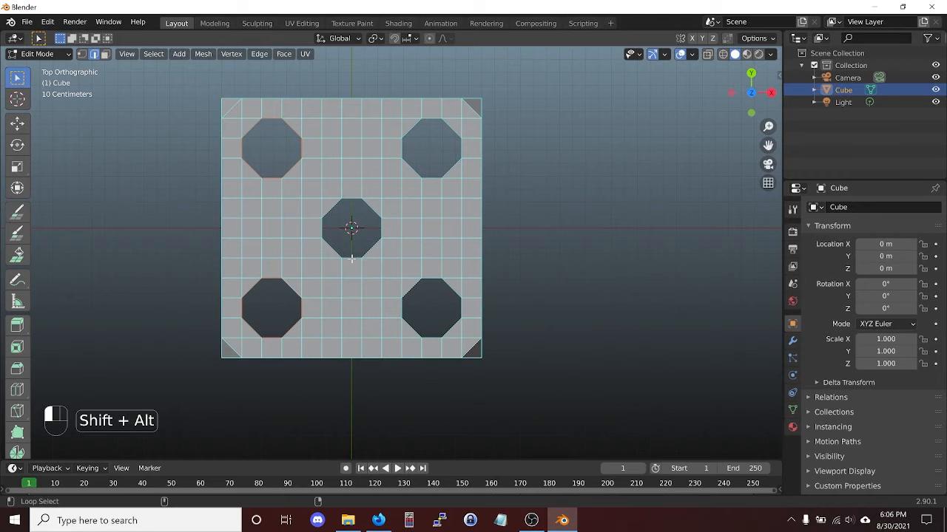
left_click(429, 179, "alt+shift")
left_click(435, 278, "alt+shift")
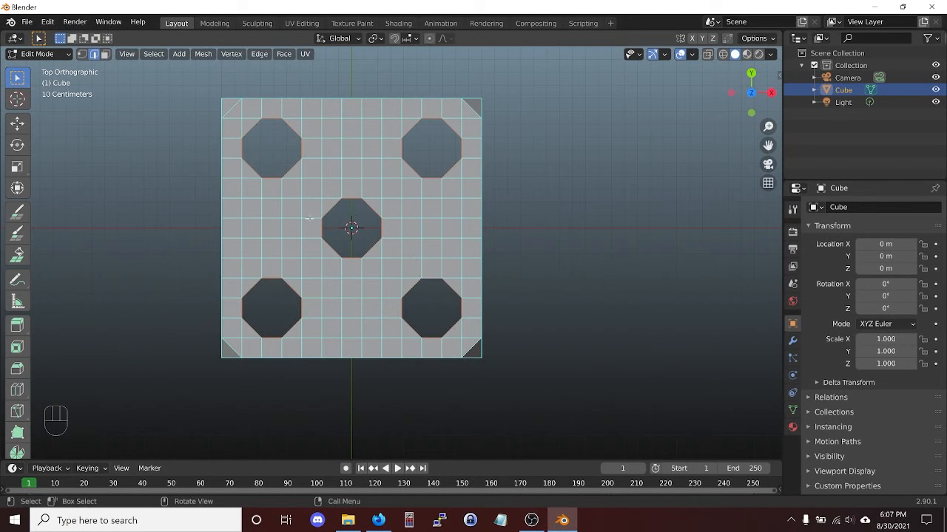
mouse_move(346, 212)
middle_mouse_down()
mouse_move(355, 222)
mouse_move(360, 204)
middle_mouse_up()
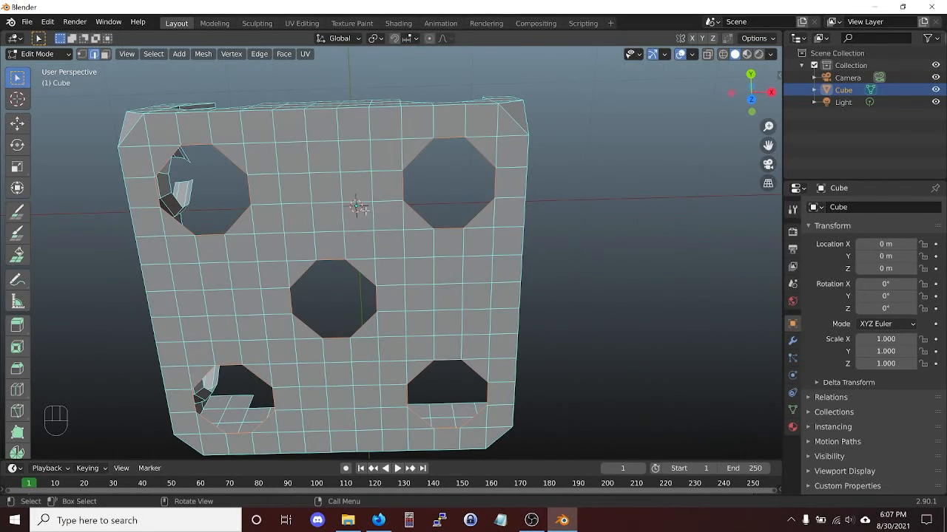
key("e")
key("z")
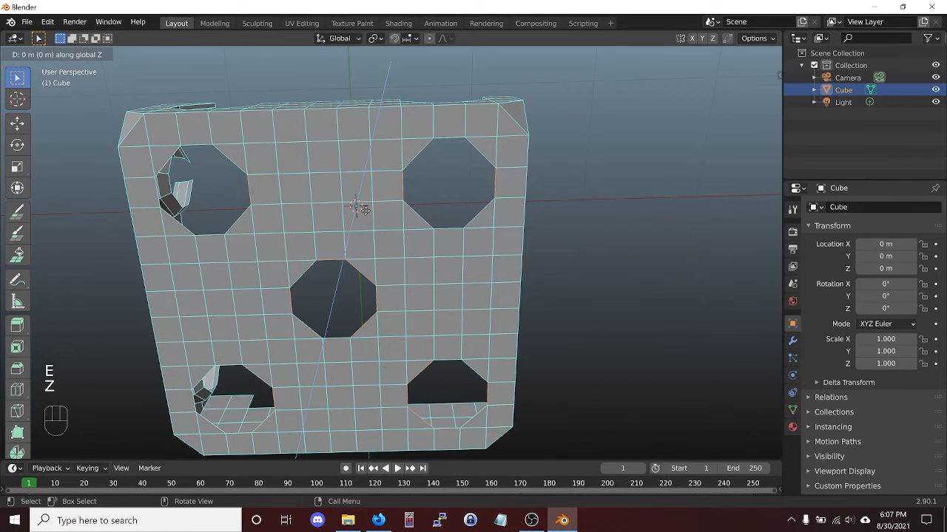
type("-0.15")
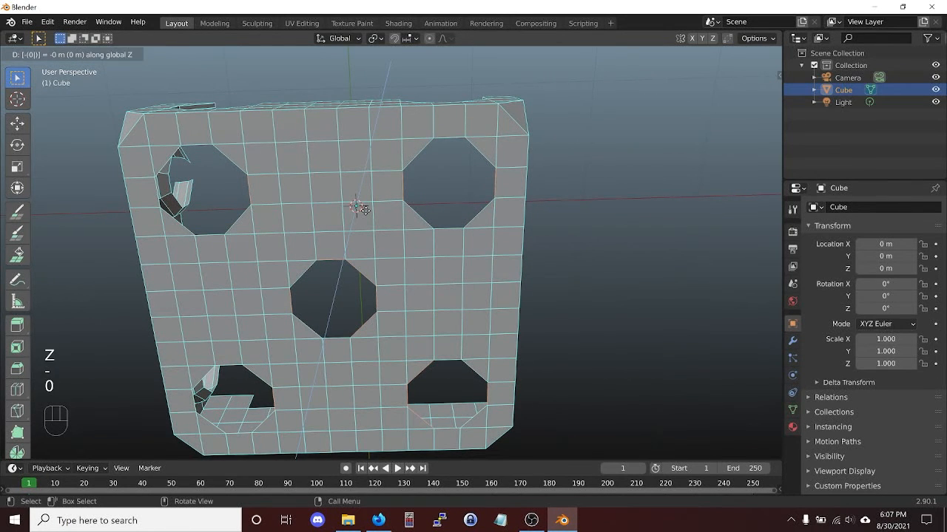
key("Return")
key("f")
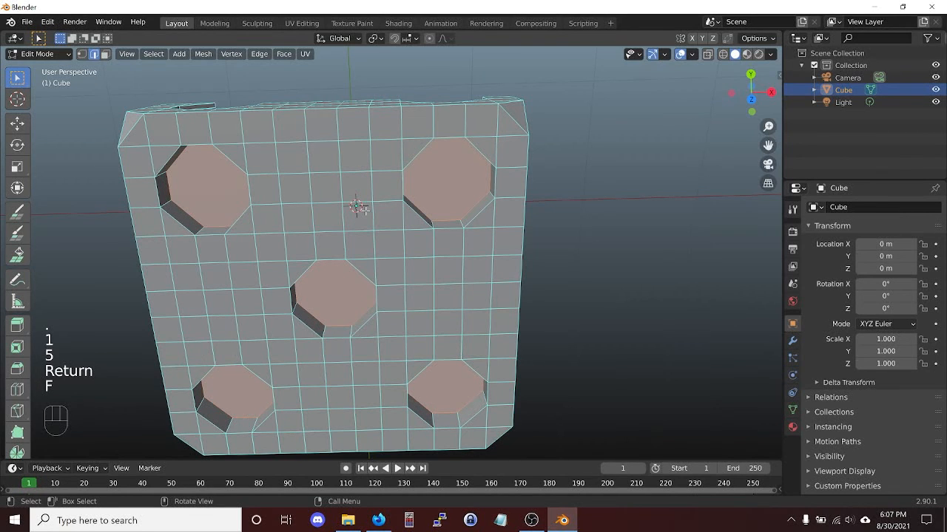
- Bevel the edges of the five filled octagons on the top side with a width of 0.125 m
key("ctrl+b")
key("Return")
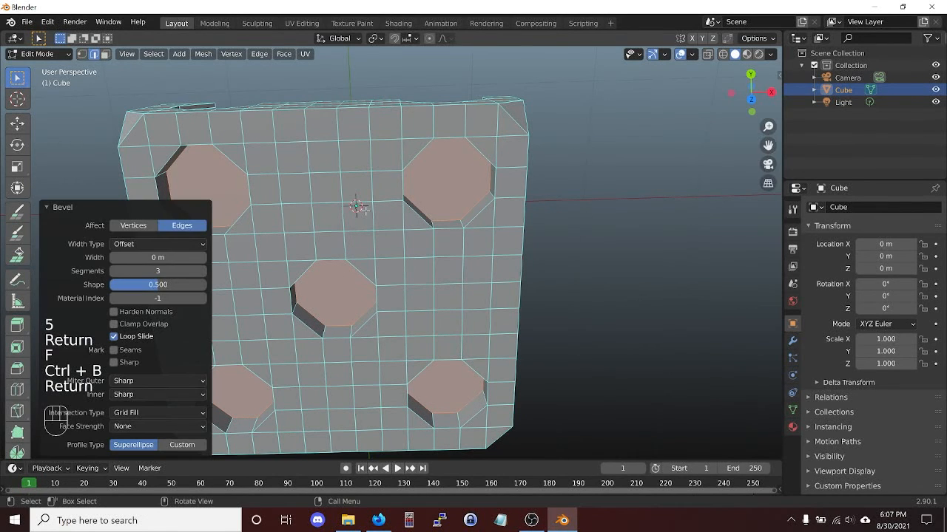
left_click(158, 257)
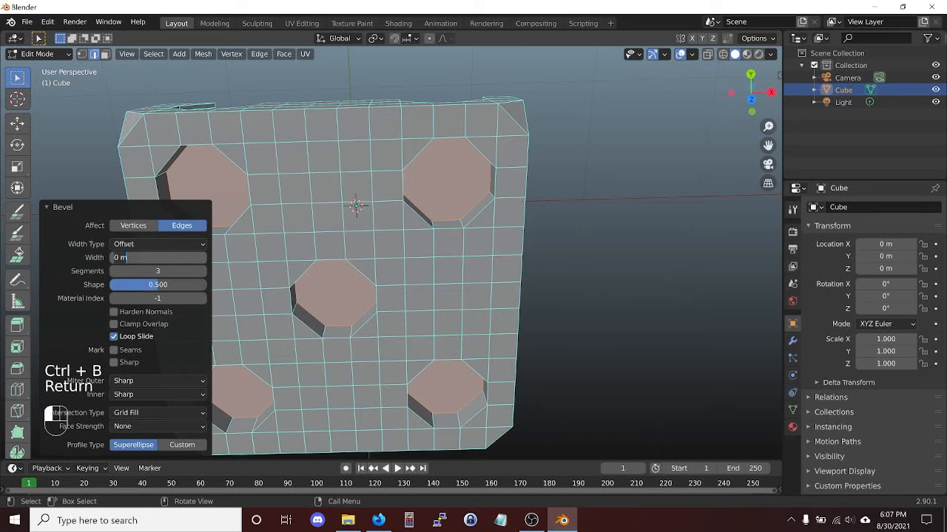
type("0.")
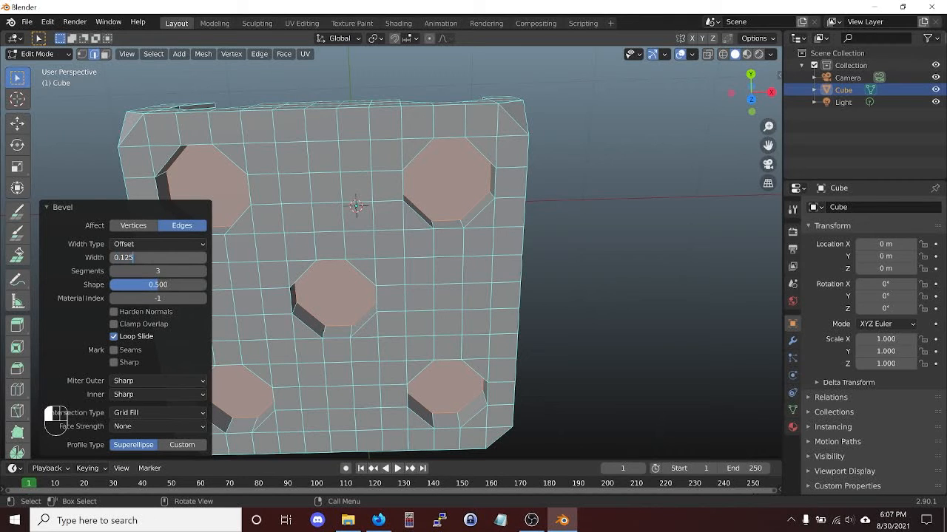
type("125")
key("Return")
left_click(298, 193)
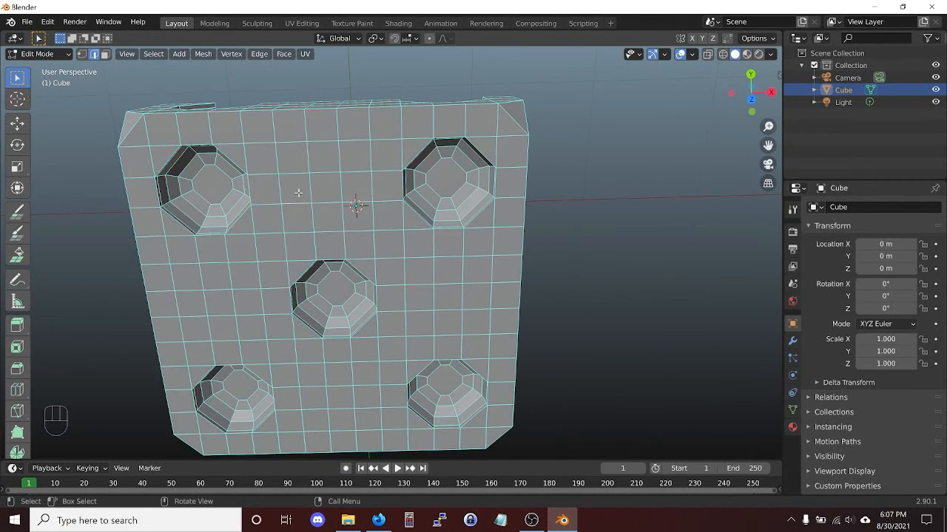
- Reveal the hidden sides, then isolate the bottom side by growing the selection seven times from its centre face, inverting it and hiding the rest
key("alt+h")
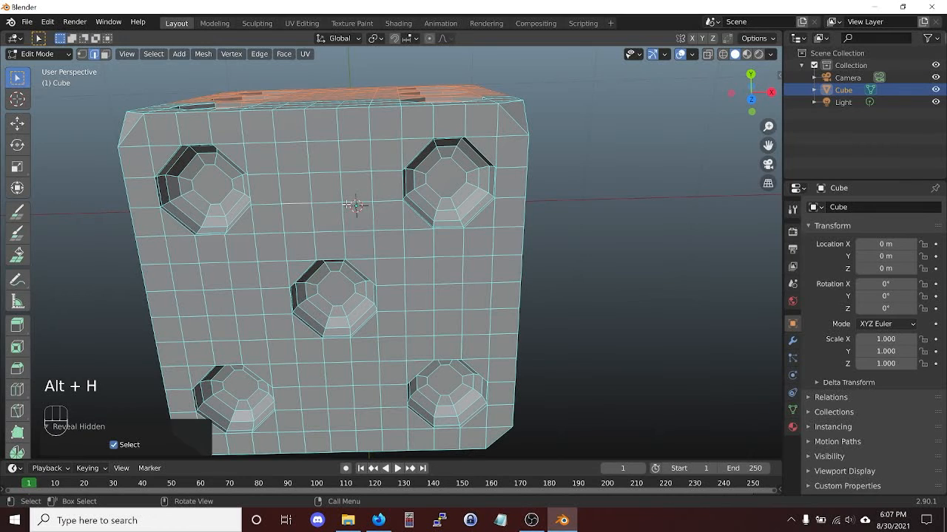
key("ctrl+KP_7")
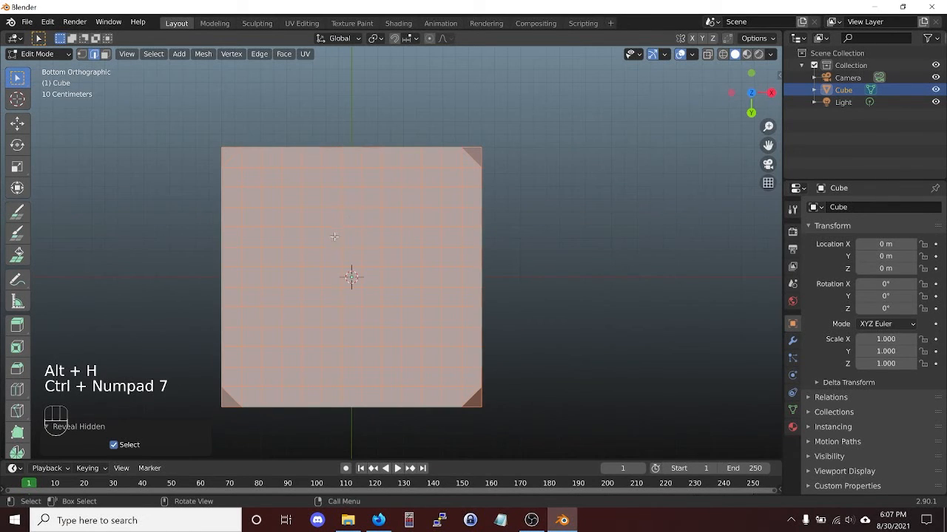
key("3")
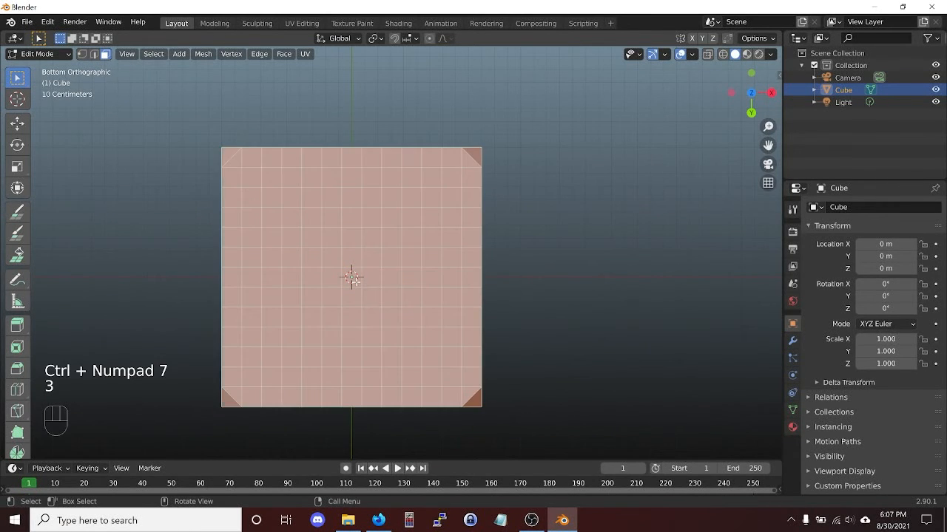
left_click(352, 278)
key("ctrl+KP_Add")
key("ctrl+KP_Add")
key("ctrl+KP_Add")
key("ctrl+KP_Add")
key("ctrl+KP_Add")
key("ctrl+KP_Add")
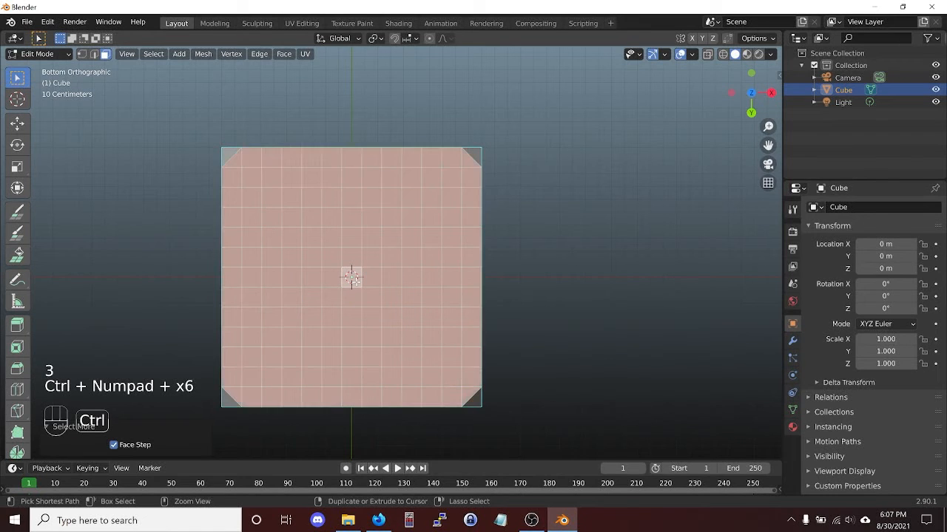
key("ctrl+KP_Add")
key("ctrl+i")
key("h")
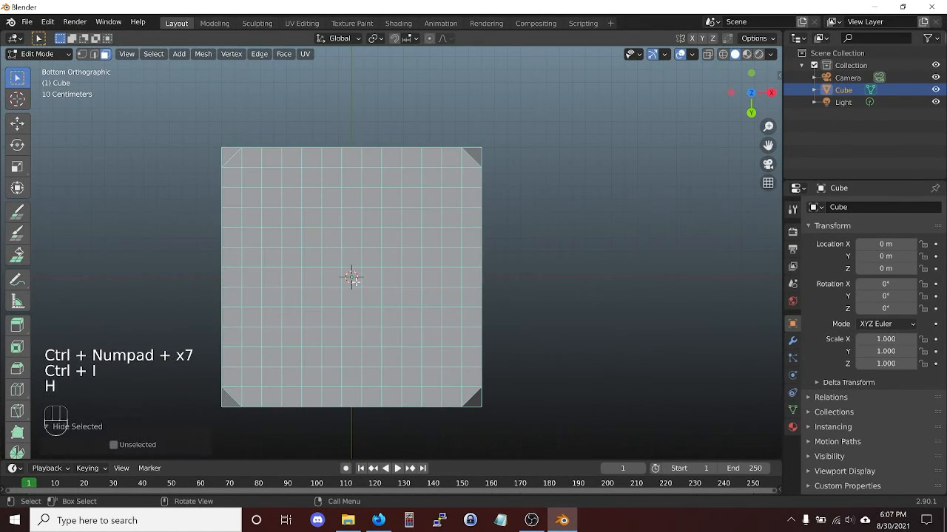
- Cut two cross-shaped holes near diagonally opposite corners of the bottom side by deleting the edges of one face at each
middle_click_drag(347, 193, 363, 208)
key("ctrl+KP_7")
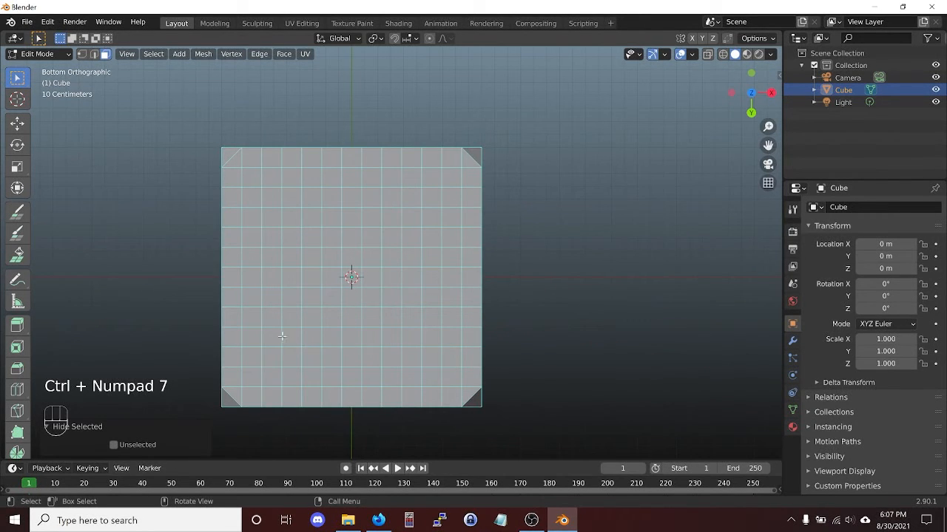
left_click(268, 202)
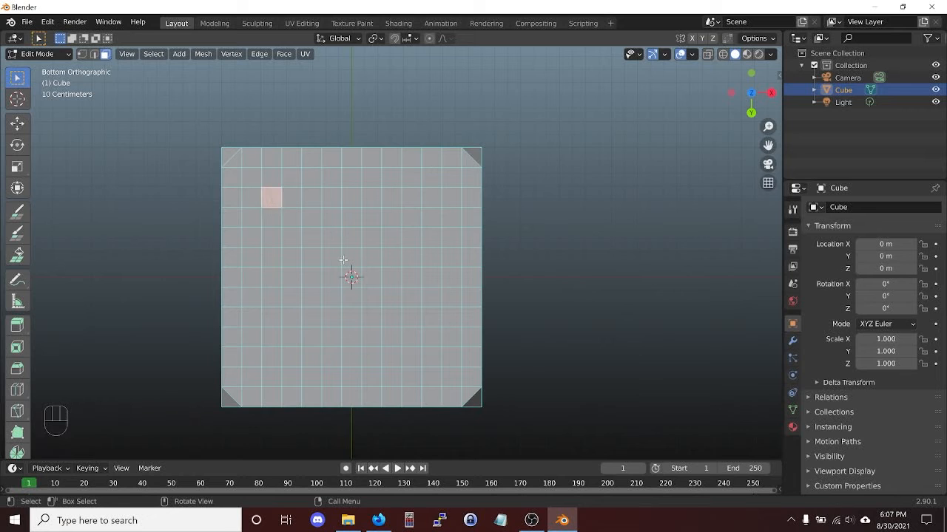
left_click(428, 355, "shift")
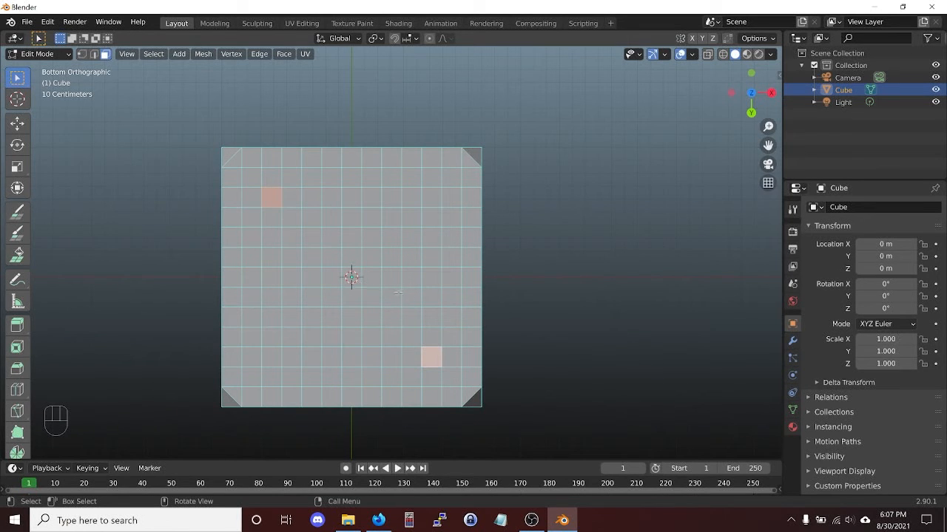
key("x")
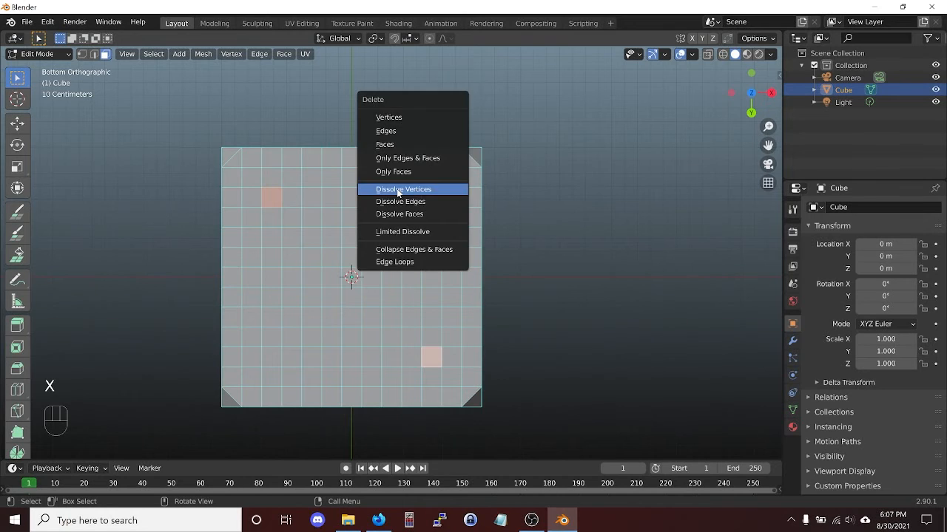
left_click(396, 135)
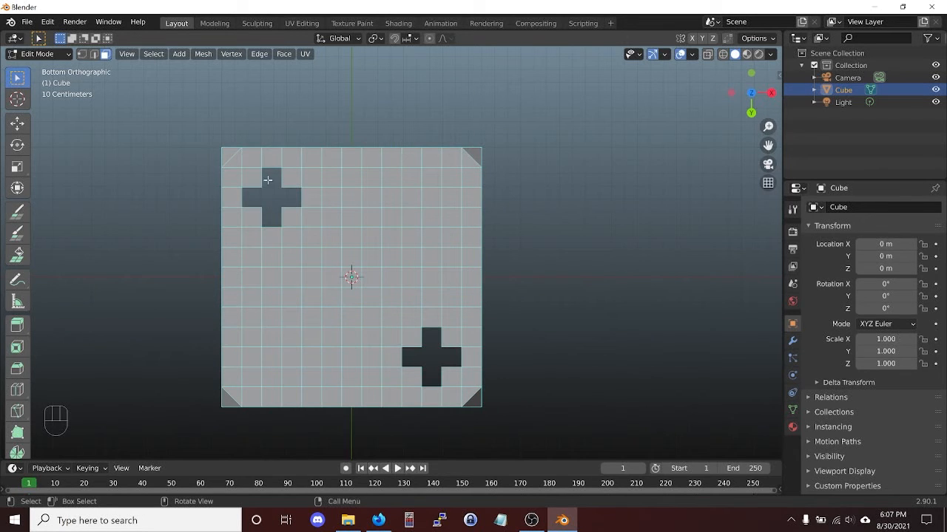
- Dissolve the inner corner vertices of the two cross-shaped holes on the bottom side to turn them into octagons
key("1")
left_click_drag(248, 180, 289, 216)
left_click_drag(407, 342, 453, 374, "shift")
key("x")
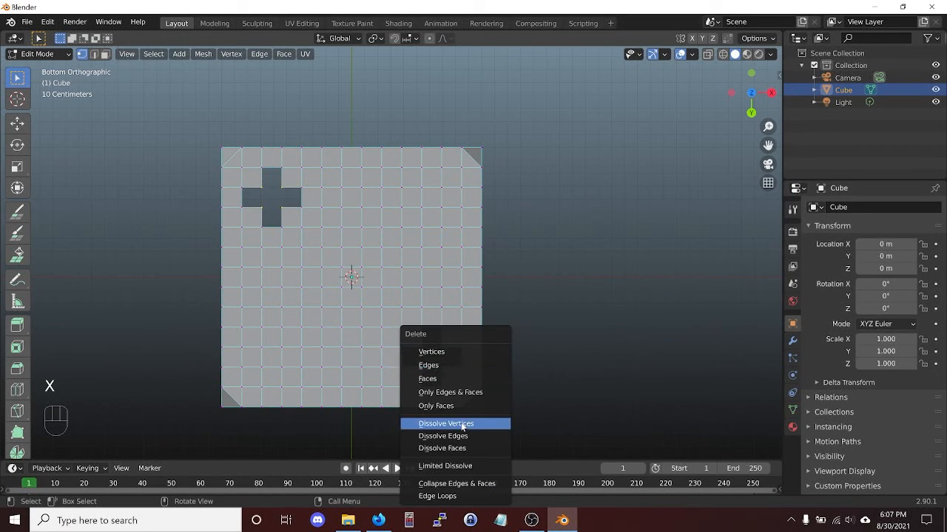
left_click(463, 425)
- Extrude the rims of the two octagonal holes on the bottom side by 0.15 m along Z and fill their inner ends
key("2")
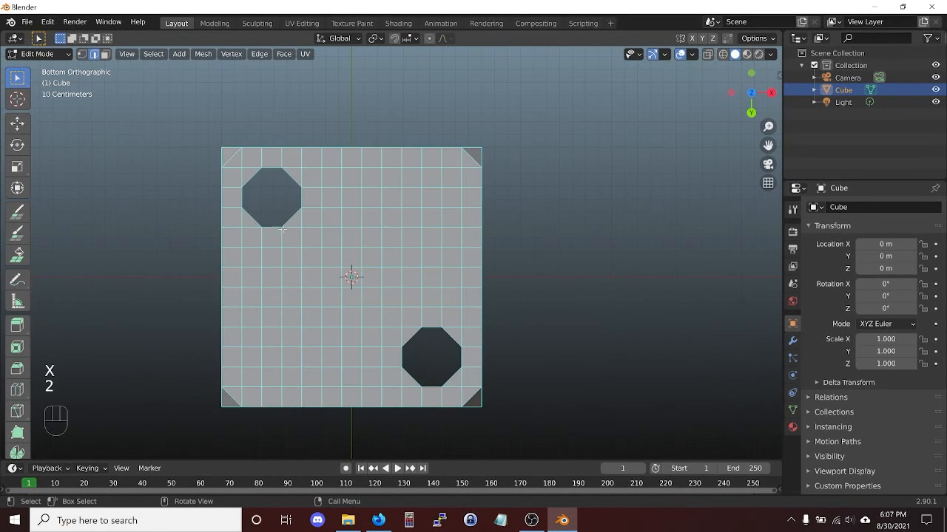
left_click(280, 226, "alt")
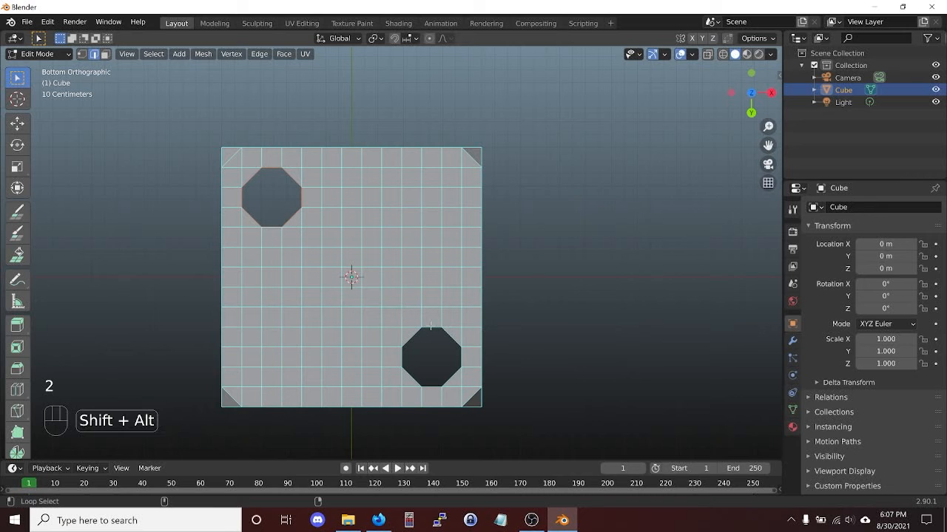
left_click(430, 326, "alt+shift")
middle_click_drag(425, 275, 414, 292)
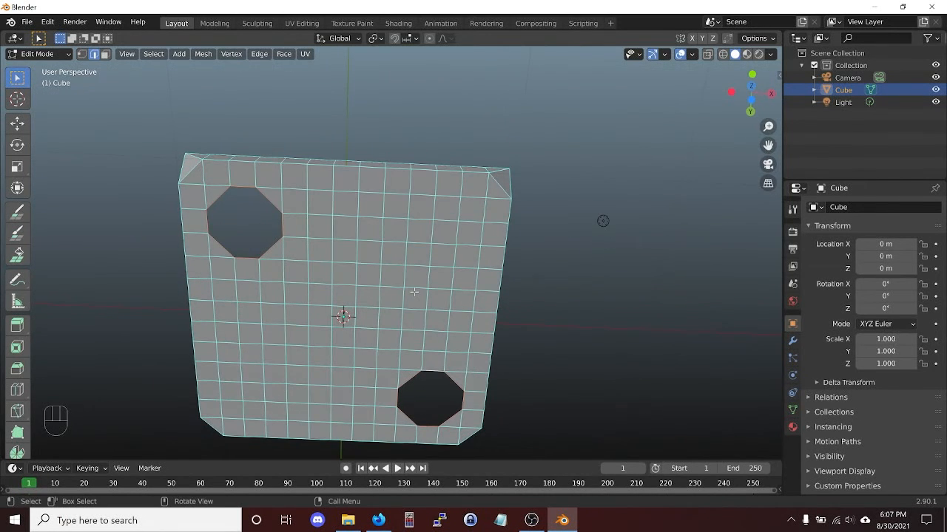
type("ez0.15")
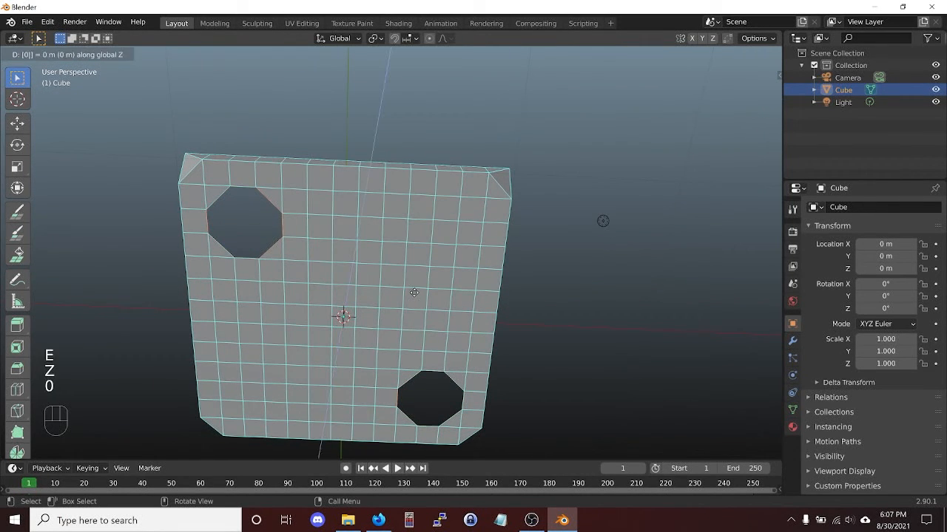
key("Return")
key("f")
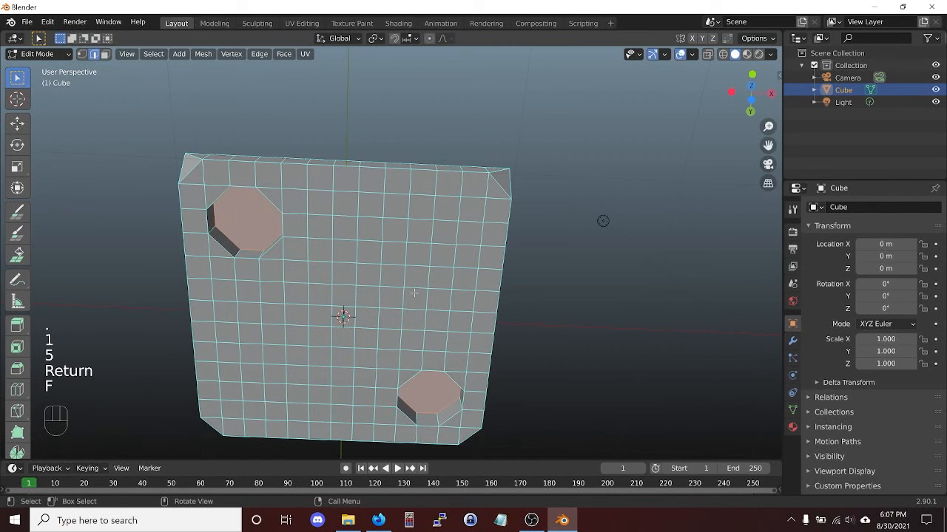
- Bevel the edges of the two filled octagons on the bottom side with a width of 0.125 m
key("ctrl+b")
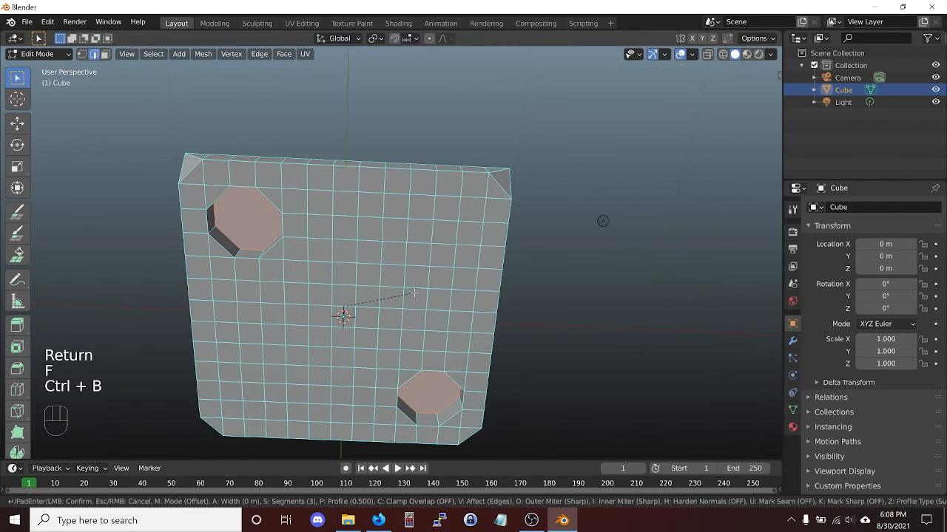
key("Return")
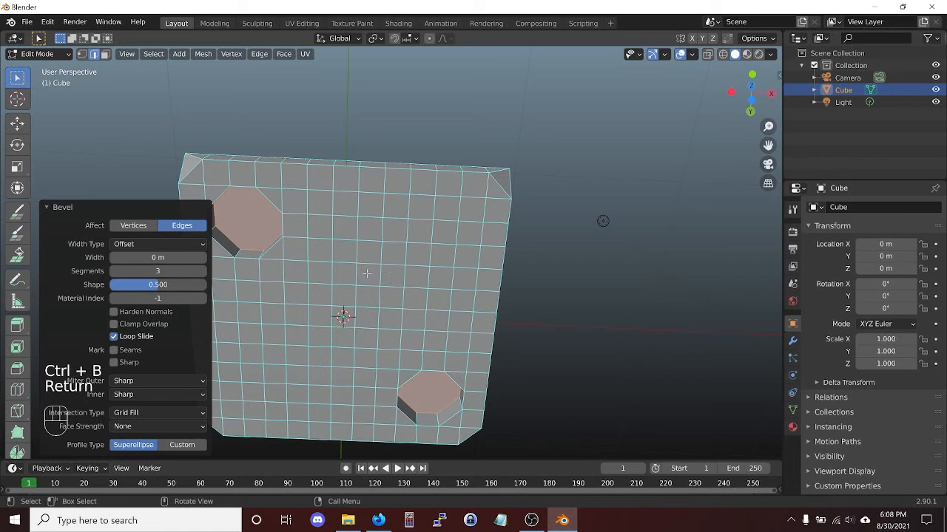
left_click(161, 258)
type("0")
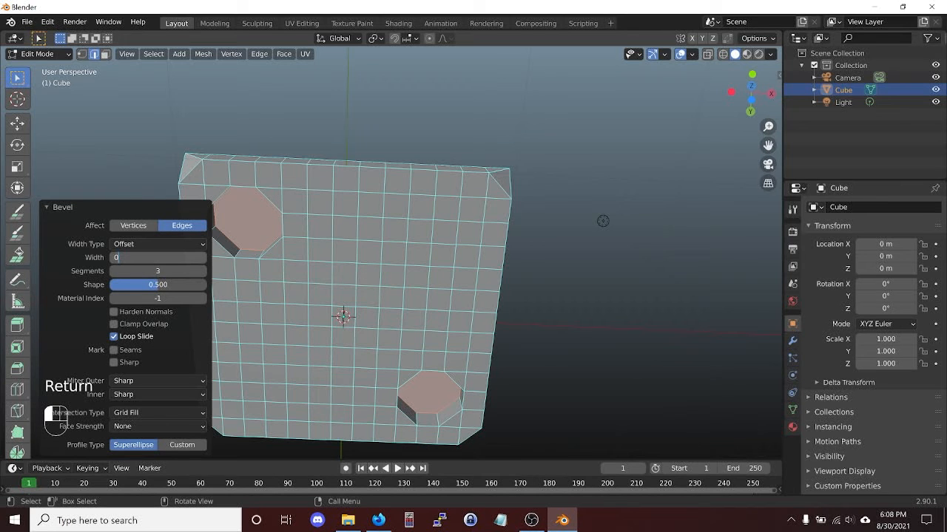
type(".125")
key("Return")
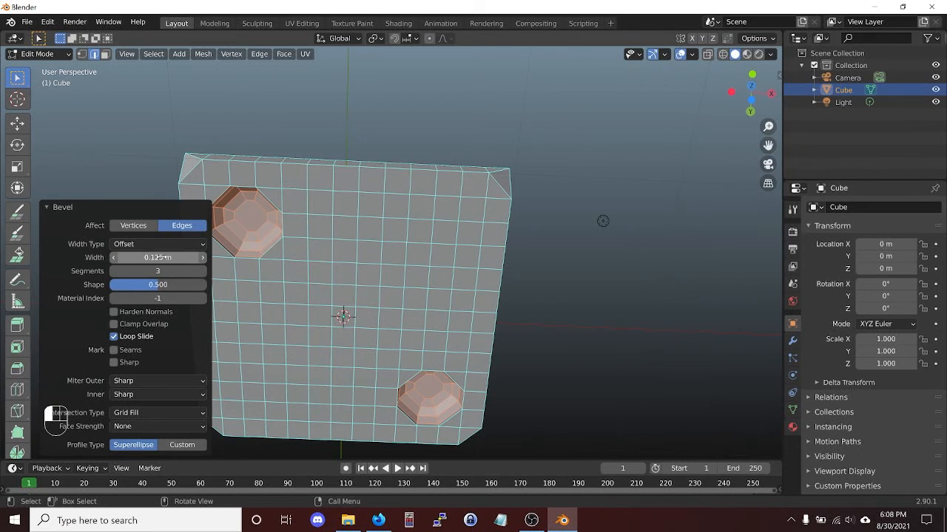
left_click(538, 232)
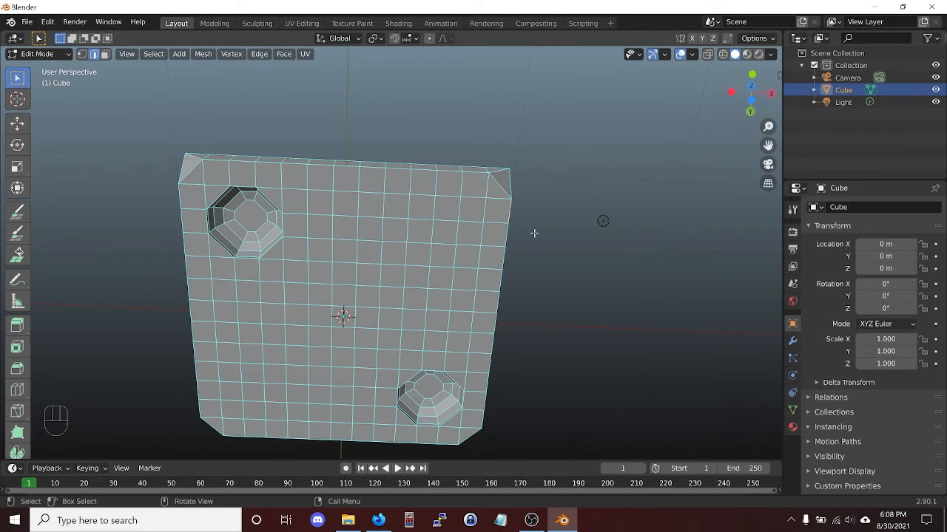
- Reveal the hidden sides and select the whole die mesh
key("alt+h")
scroll(525, 236, "down", 3)
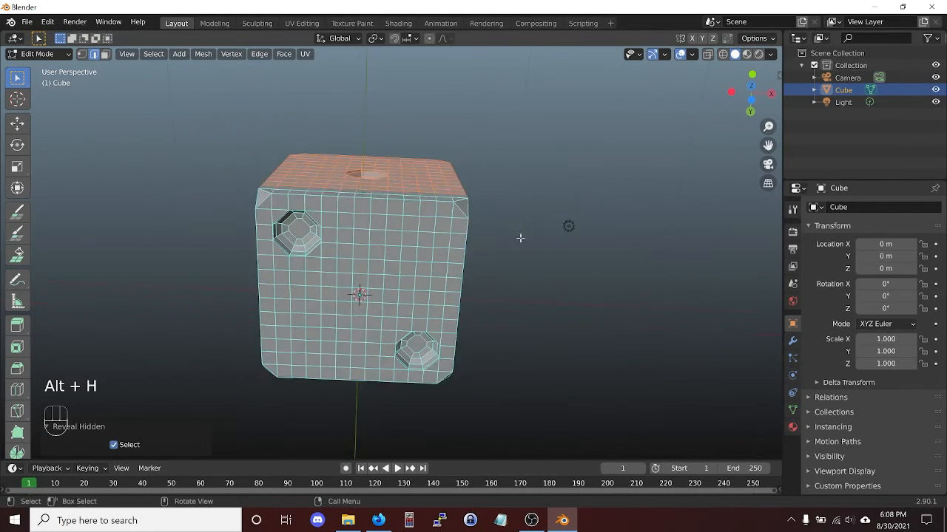
key("a")
key("a")
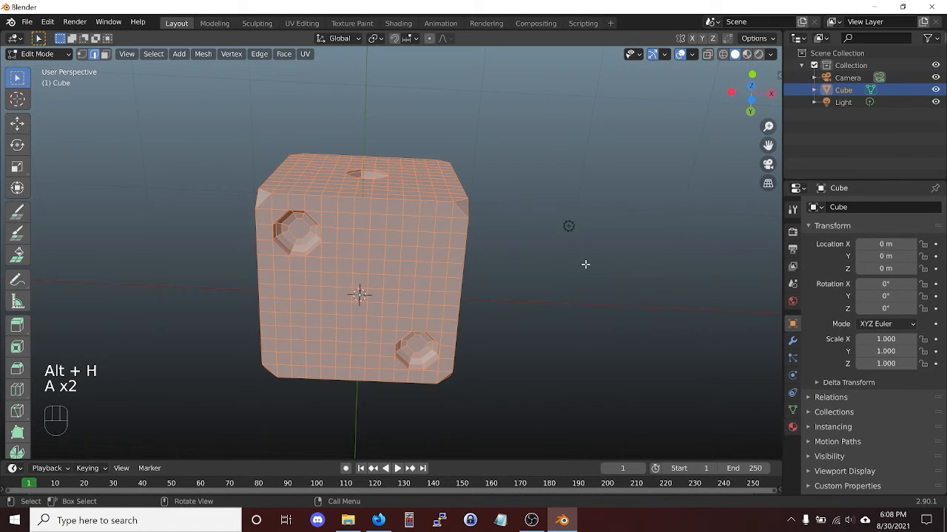
- Recalculate the normals of the whole die mesh to face outside and return to Object Mode
key("shift")
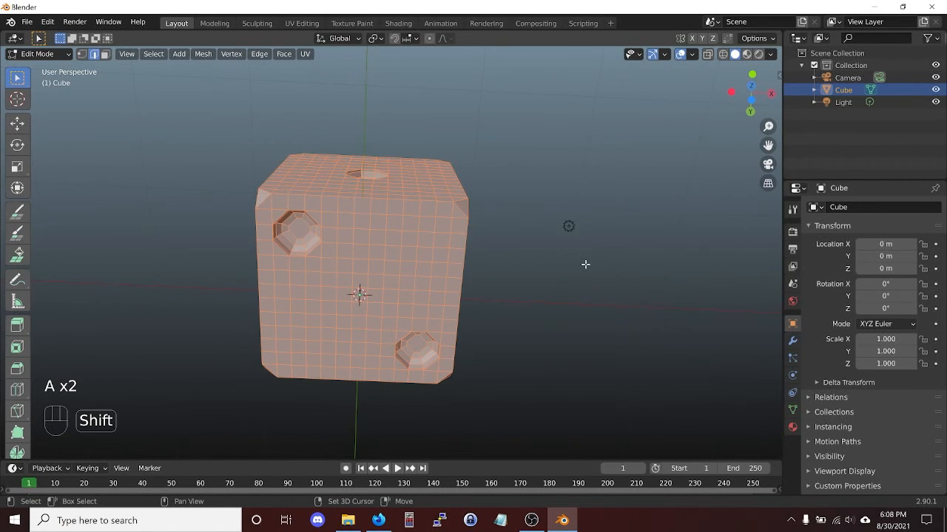
key("shift+n")
key("Tab")
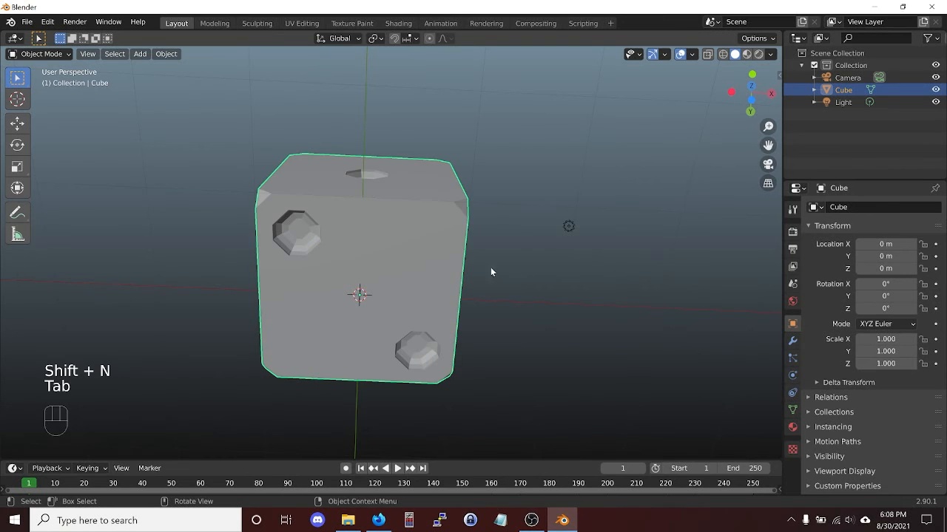
middle_click_drag(490, 271, 354, 325)
- Rename the cube object as D6
double_click(847, 91)
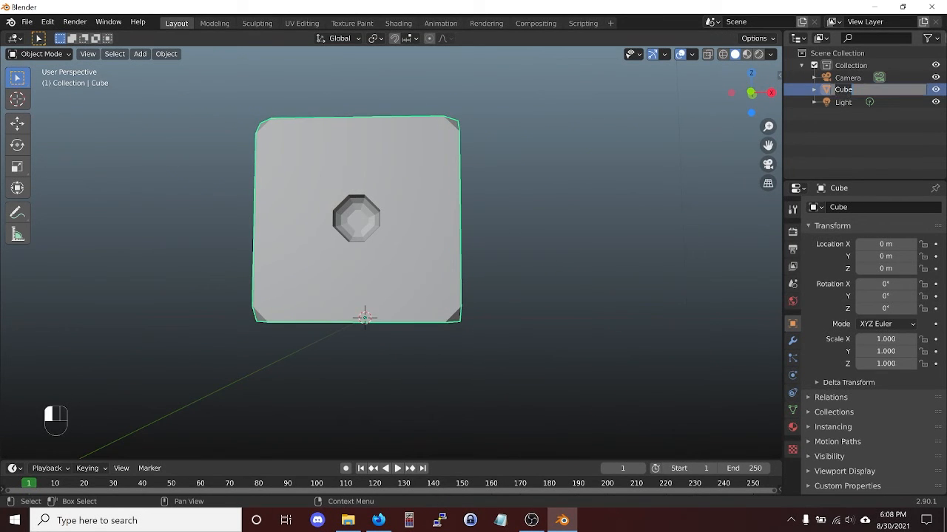
type("D")
type("ic")
key("BackSpace")
key("BackSpace")
type("6")
key("Return")
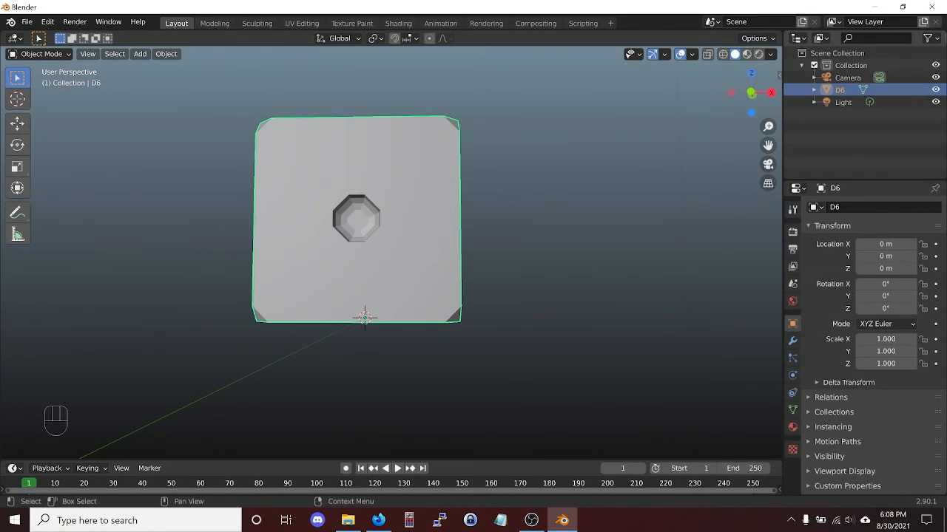
- Apply smooth shading to the die
middle_click_drag(420, 172, 476, 266)
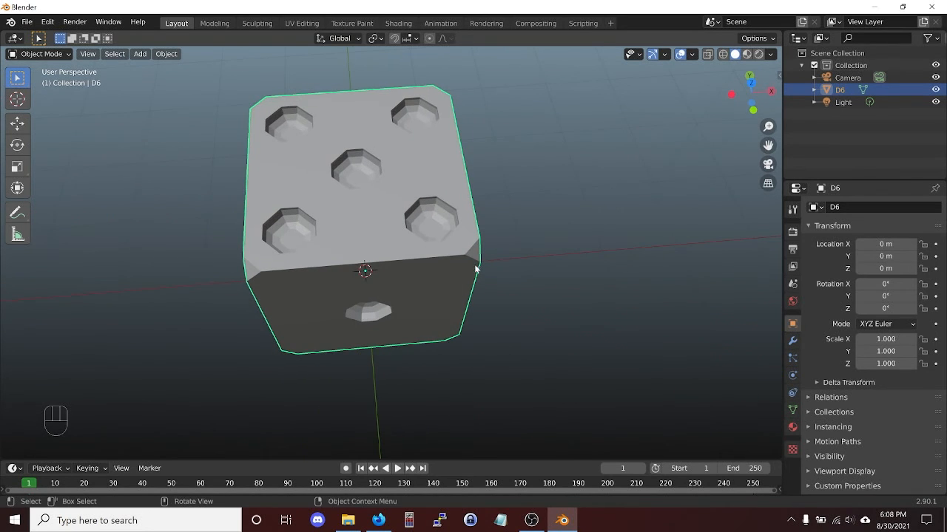
middle_click_drag(397, 238, 385, 214)
right_click(336, 195)
left_click(383, 197)
- Add a Catmull-Clark Subdivision Surface modifier to the die and set its viewport level to 2
left_click(792, 340)
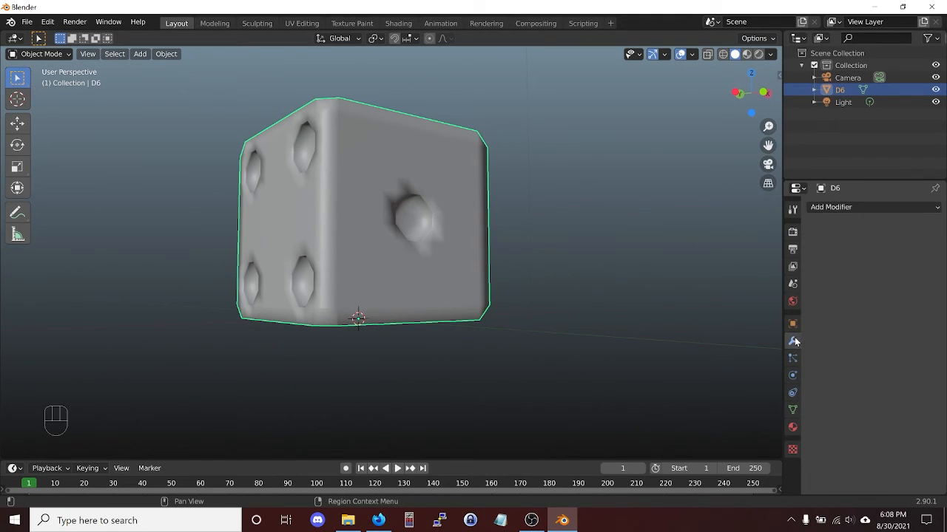
left_click(857, 207)
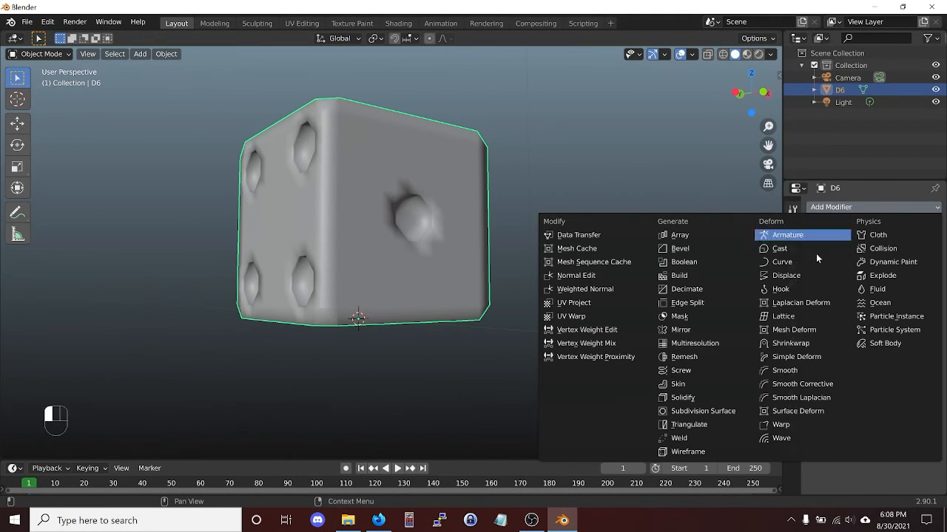
left_click(701, 413)
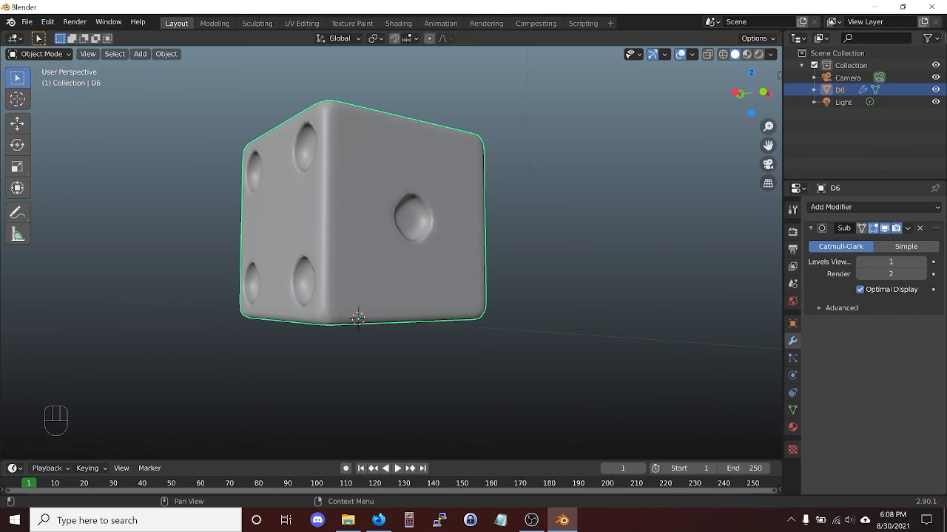
left_click(917, 262)
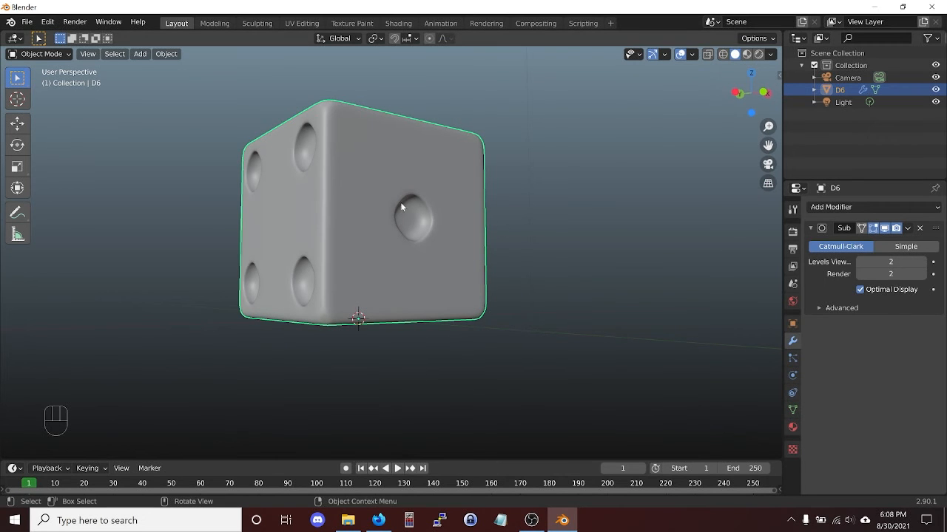
middle_click_drag(400, 202, 349, 244)
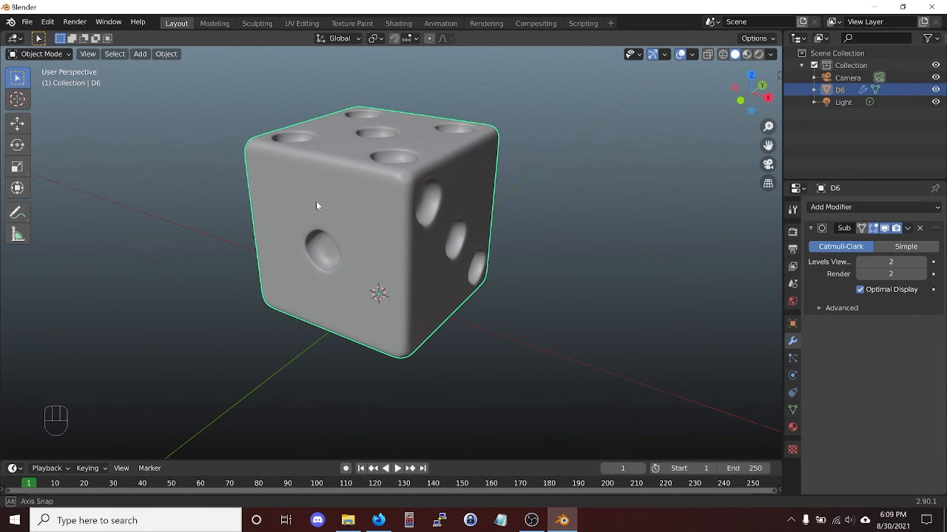
mouse_move(316, 201)
middle_mouse_down()
mouse_move(434, 209)
mouse_move(330, 202)
mouse_move(352, 206)
mouse_move(318, 202)
mouse_move(303, 214)
middle_mouse_up()
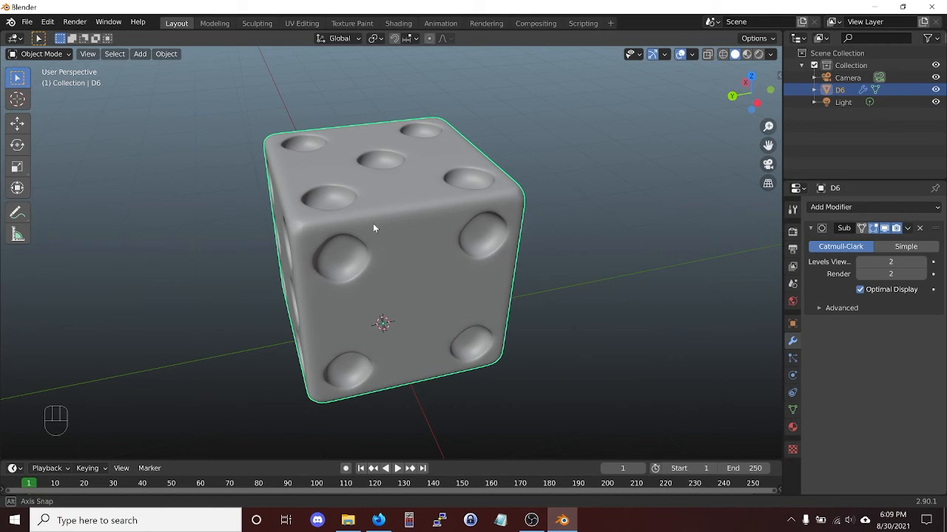
middle_click_drag(372, 223, 310, 210)
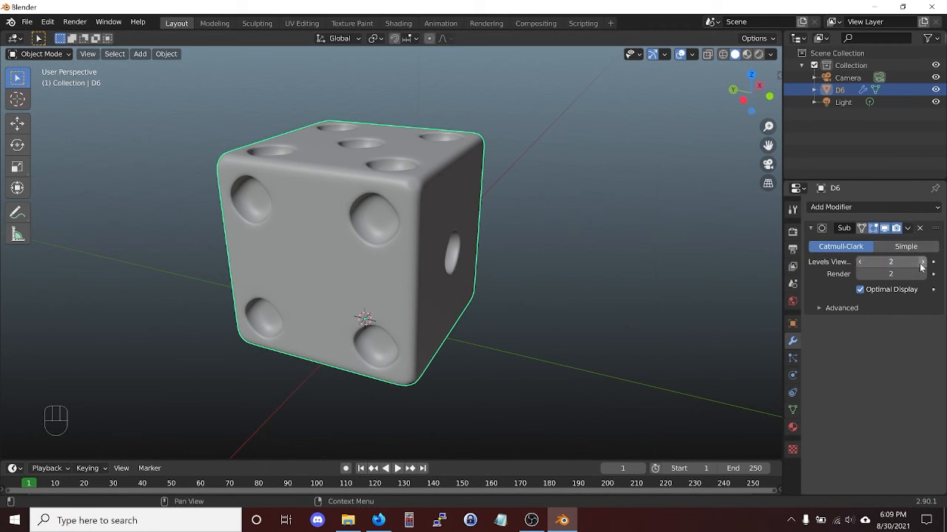
left_click(860, 263)
- Save the project in the Class folder as dice.blend, overwriting the existing file
key("ctrl")
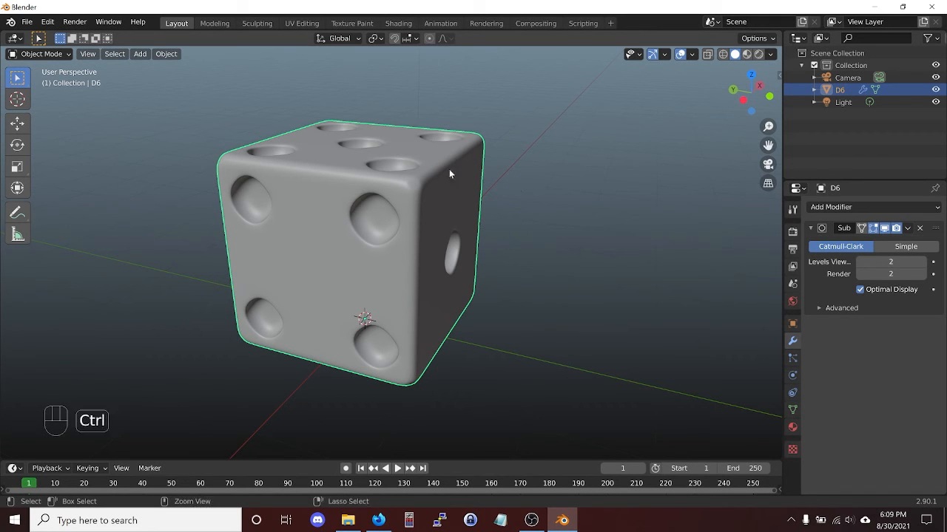
key("ctrl+s")
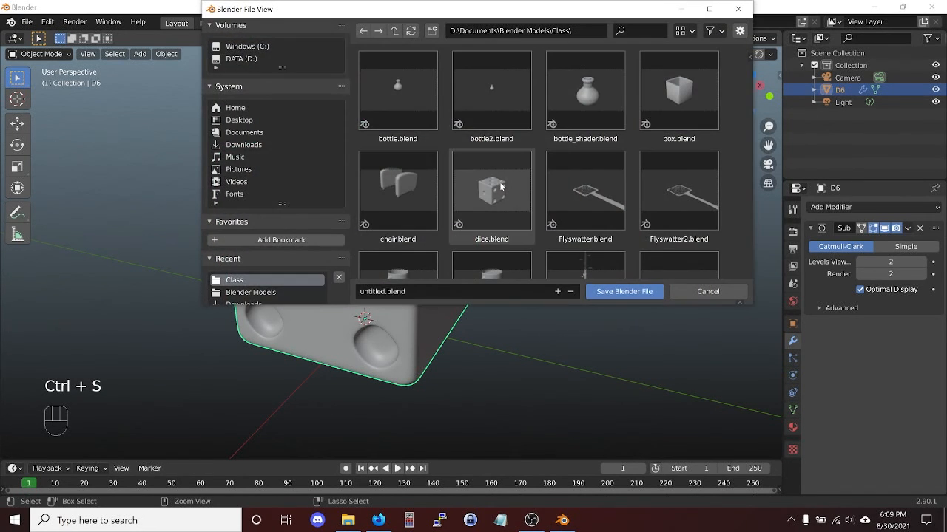
scroll(502, 187, "down", 2)
left_click(478, 139)
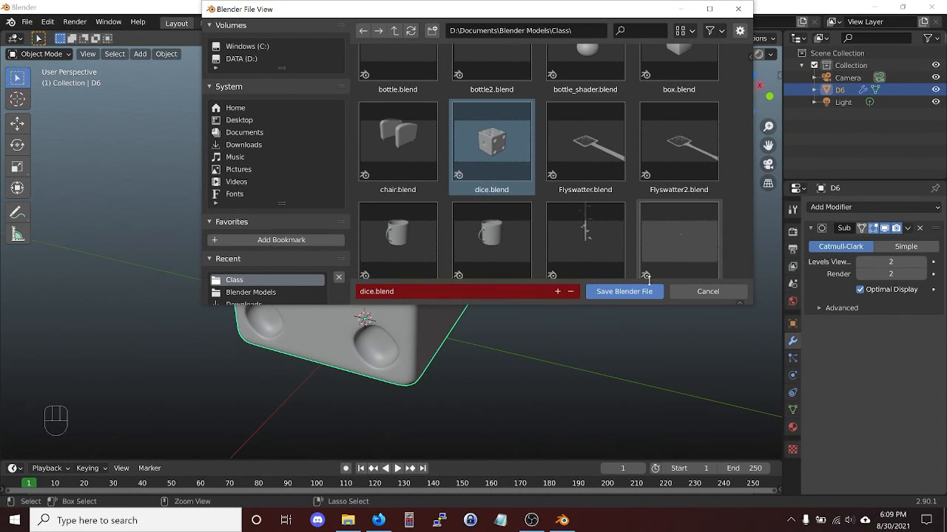
left_click(629, 293)
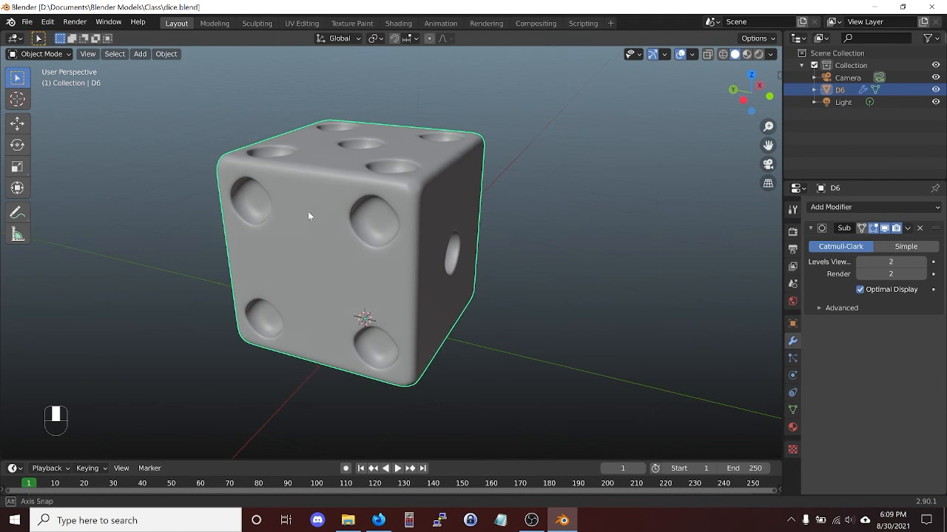
- Examine the smoothed die from several angles, checking the pips and rounded edges on its sides
middle_click_drag(309, 214, 464, 213)
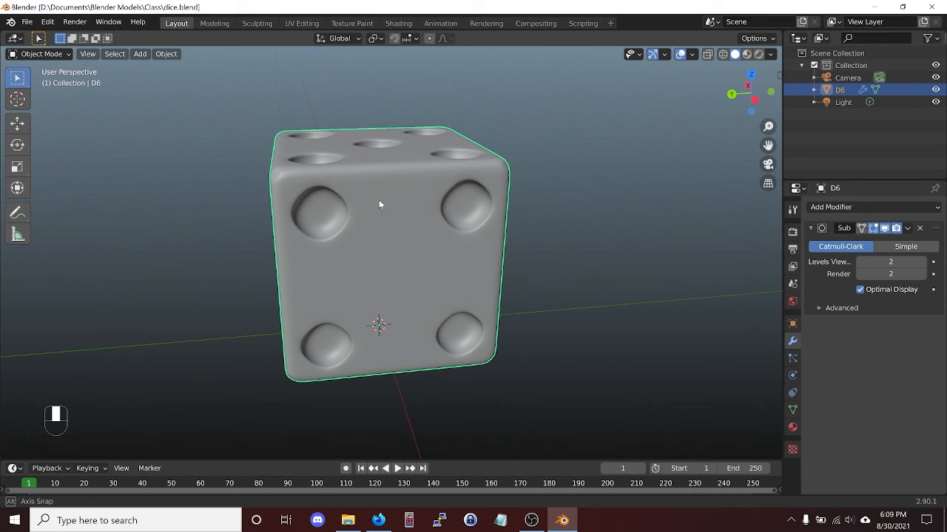
middle_click_drag(378, 199, 361, 237)
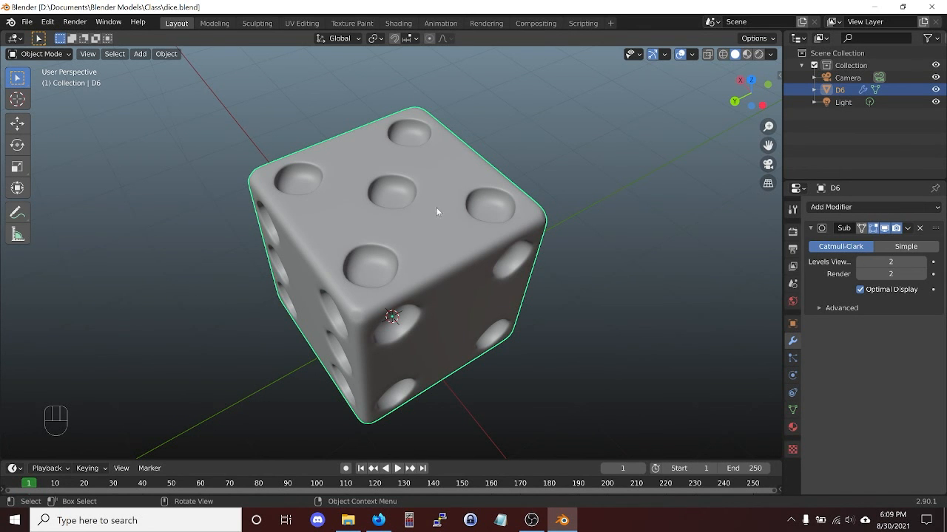
middle_click_drag(437, 212, 414, 187)
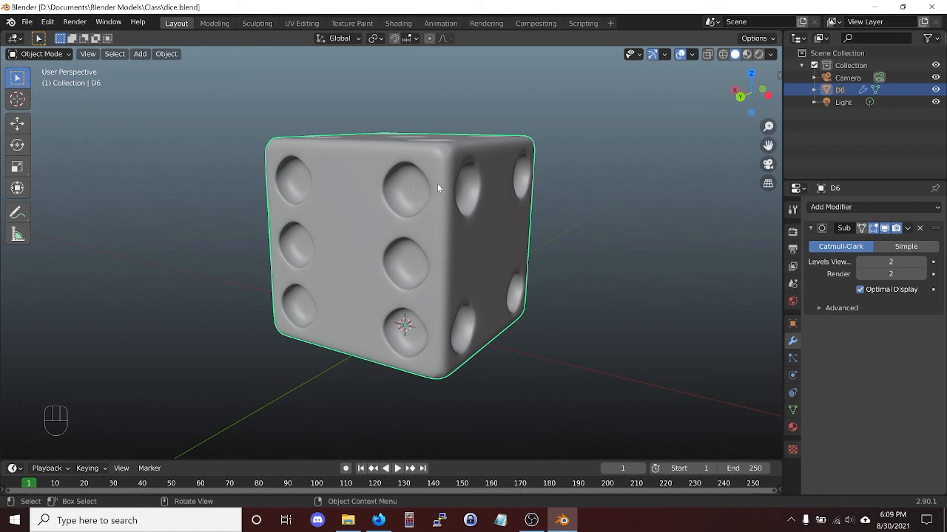
middle_click_drag(294, 168, 419, 191)
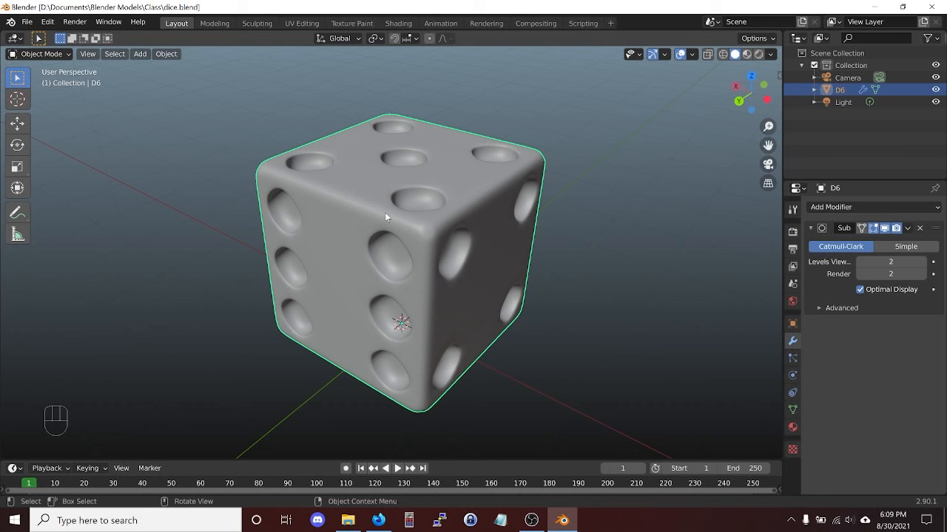
middle_click_drag(442, 224, 319, 217)
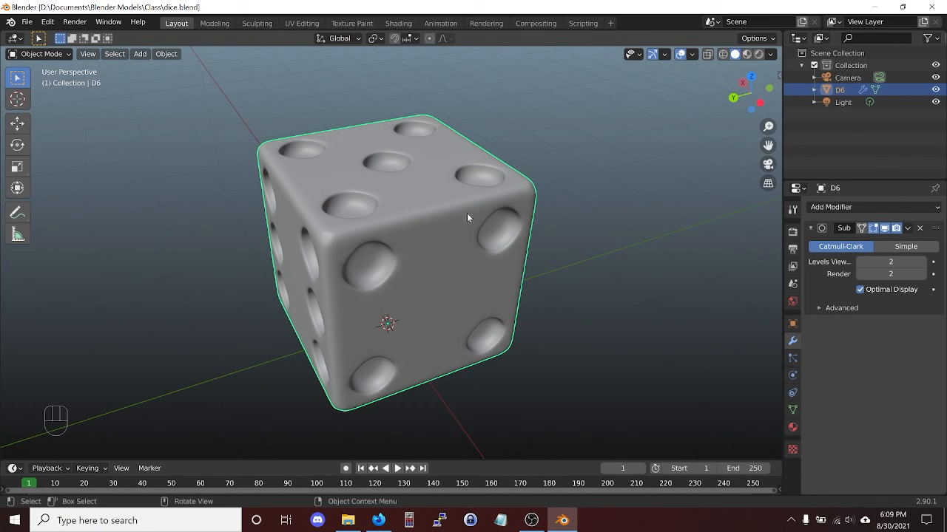
middle_click_drag(469, 213, 523, 179)
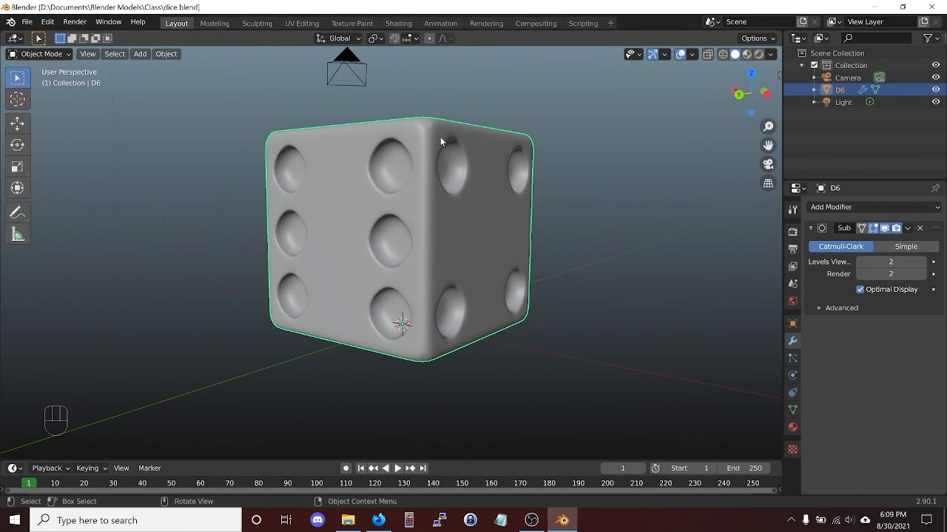
middle_click_drag(441, 137, 446, 149)
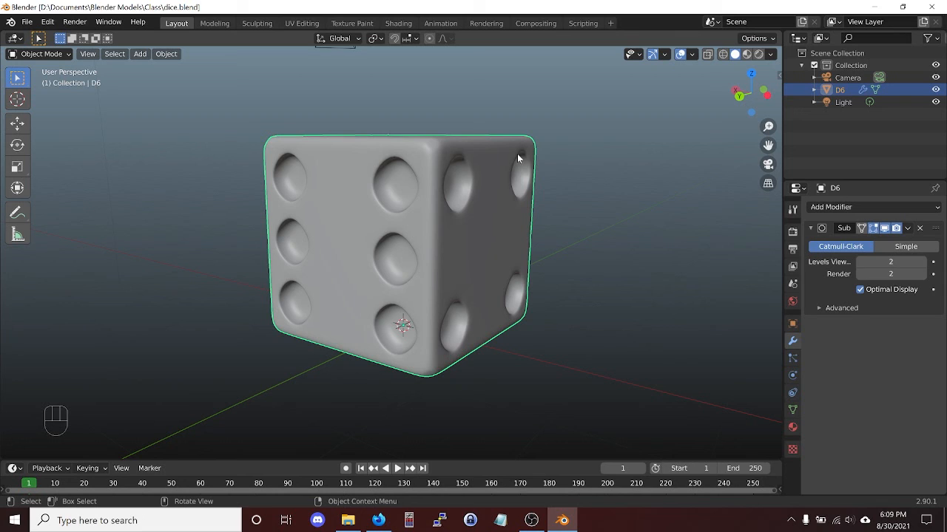